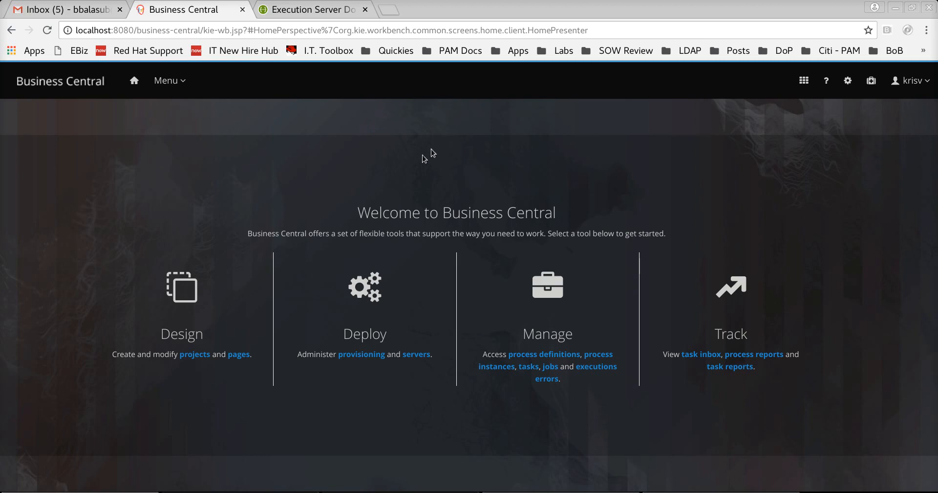
- Start a new project in demo-space named bmi
click(195, 356)
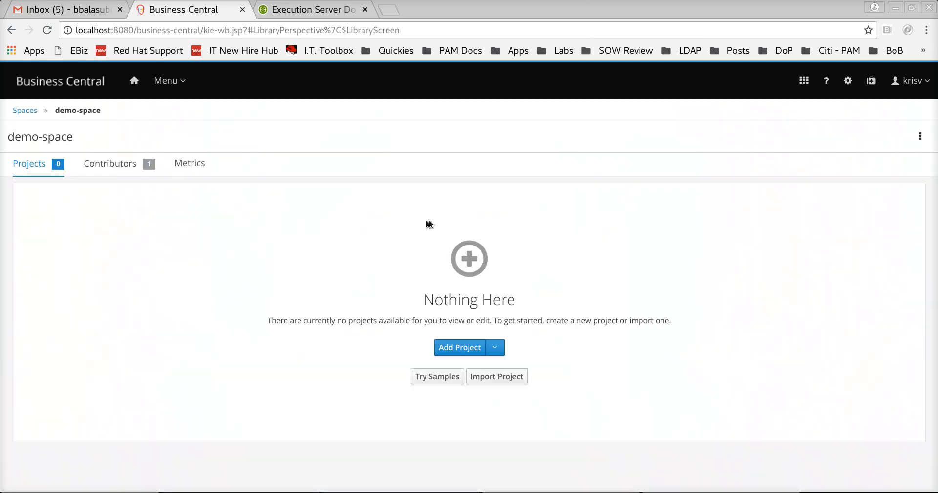
click(468, 347)
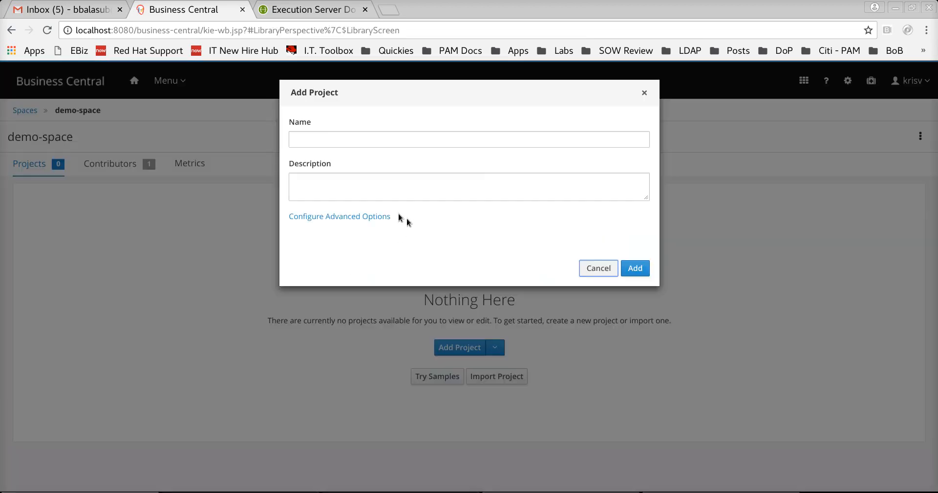
click(370, 140)
text(bmi)
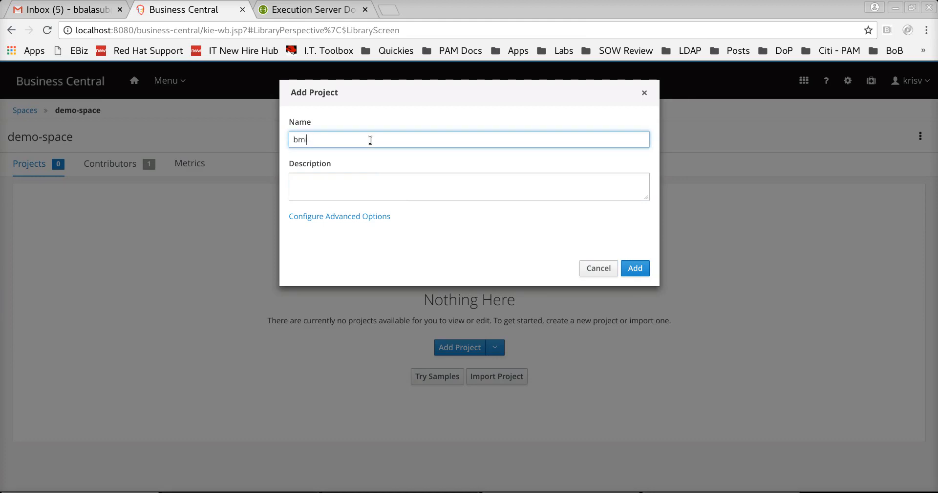
- Set group ID com.bmi, artifact ID calc and version 1.0.0, then create the project
click(366, 219)
drag(312, 256, 402, 257)
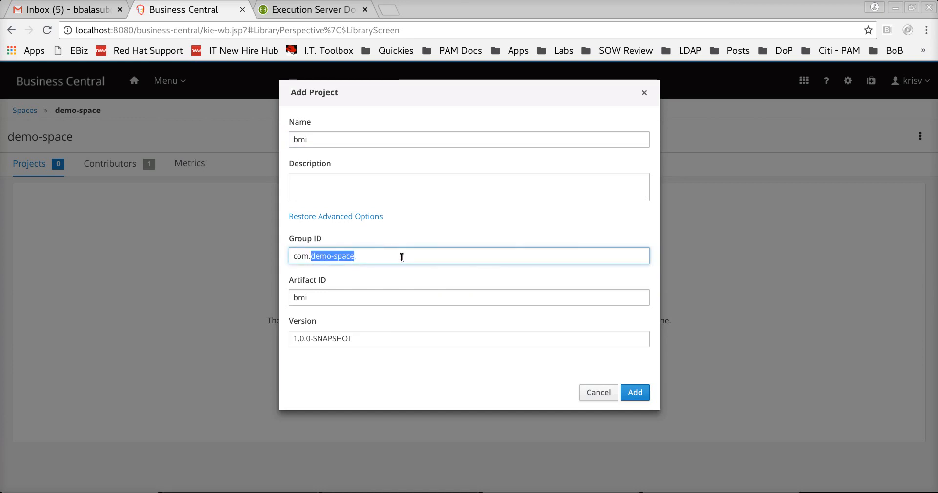
text(bmi)
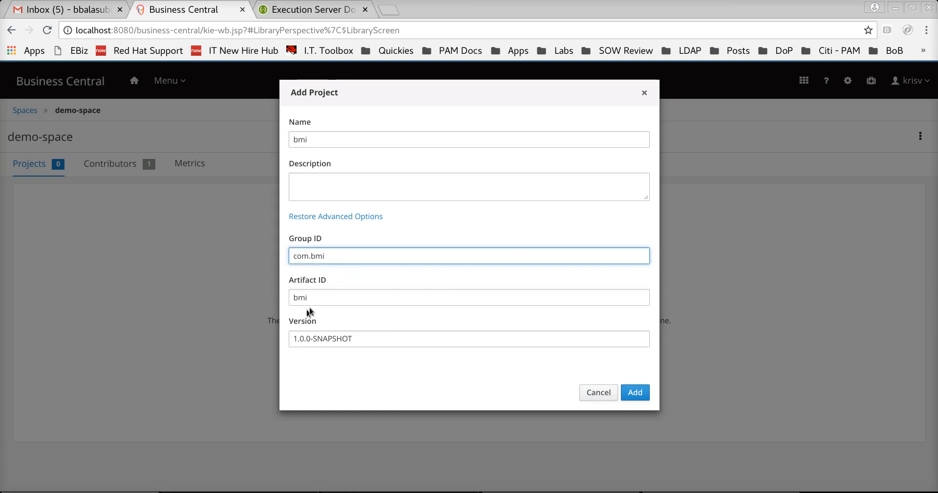
double_click(308, 298)
text(calc)
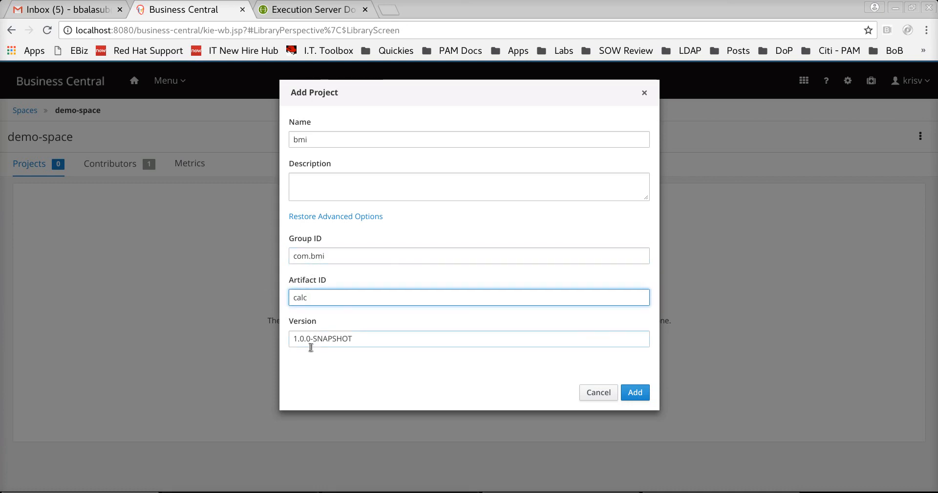
drag(311, 338, 404, 342)
key(BackSpace)
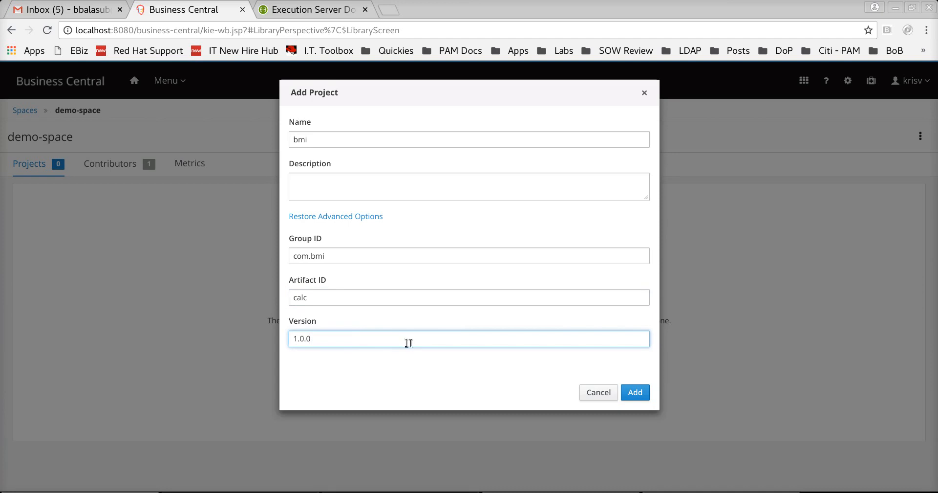
click(630, 392)
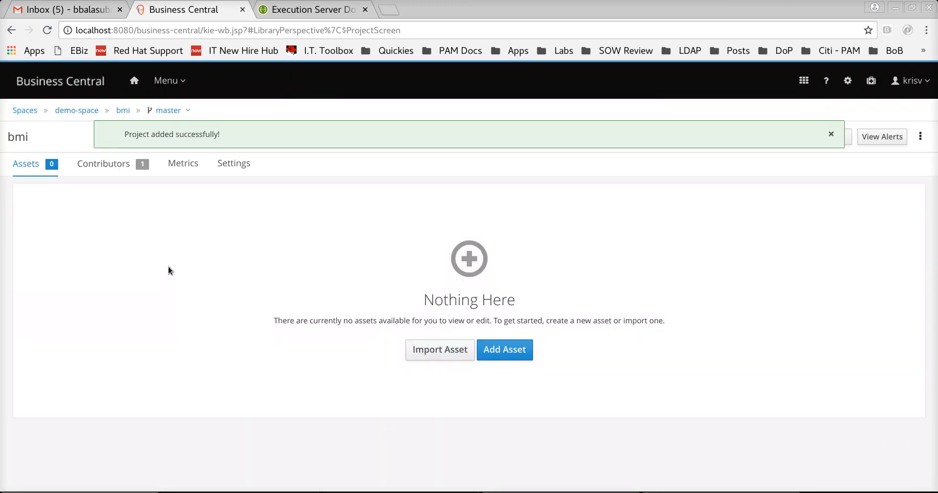
- Add a DMN asset named bmi to the bmi project
click(503, 355)
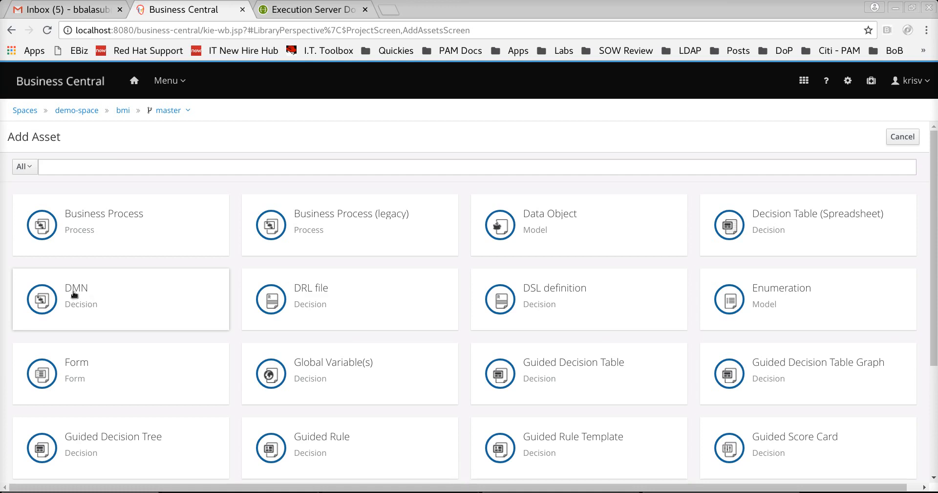
click(124, 289)
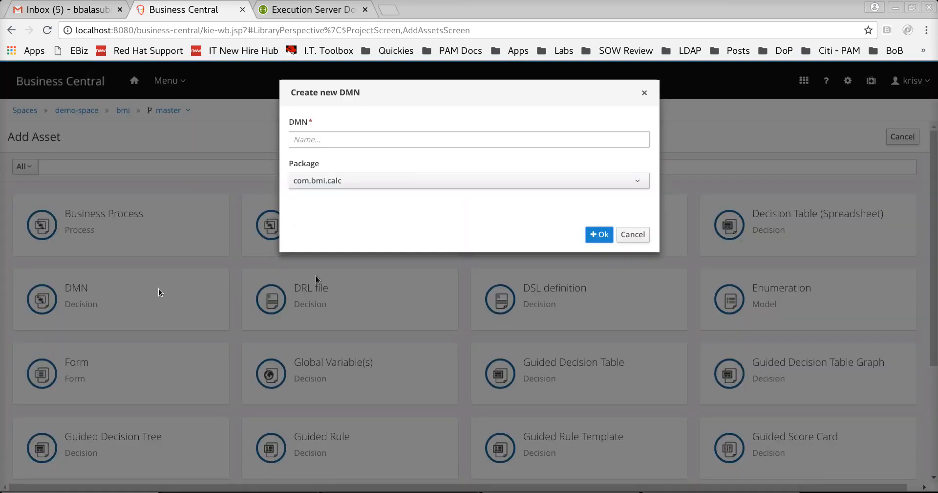
click(345, 140)
text(bmi)
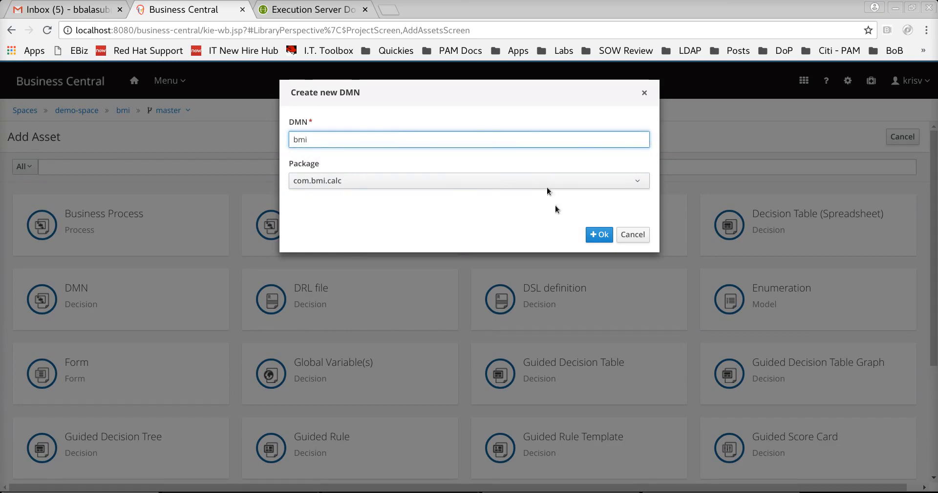
click(590, 235)
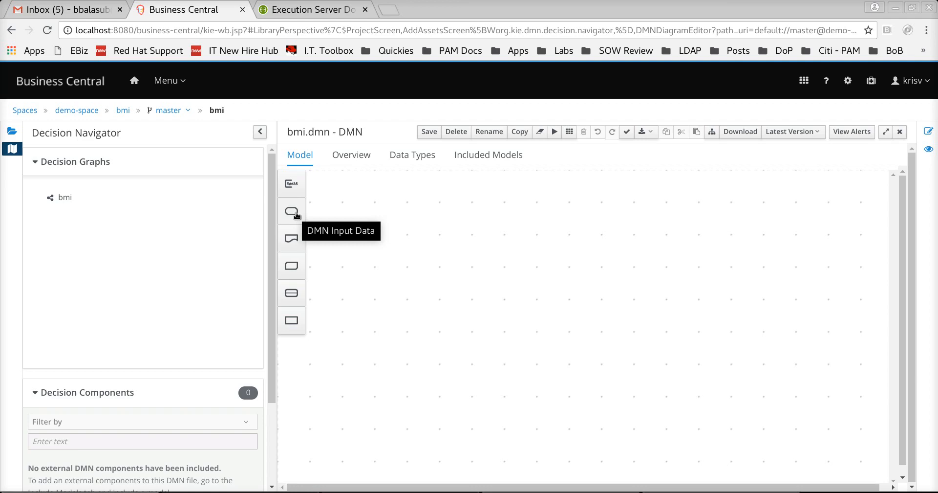
- Add an input data node named Height to the canvas
drag(295, 213, 439, 289)
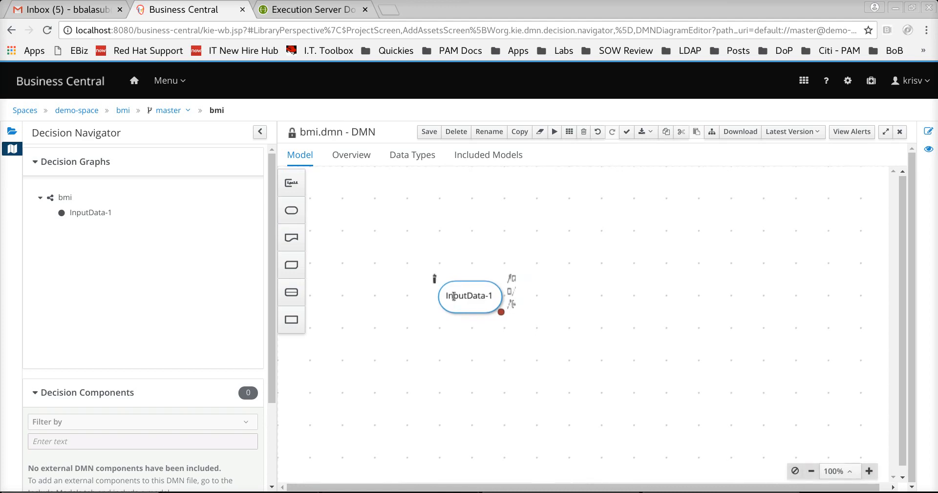
double_click(454, 296)
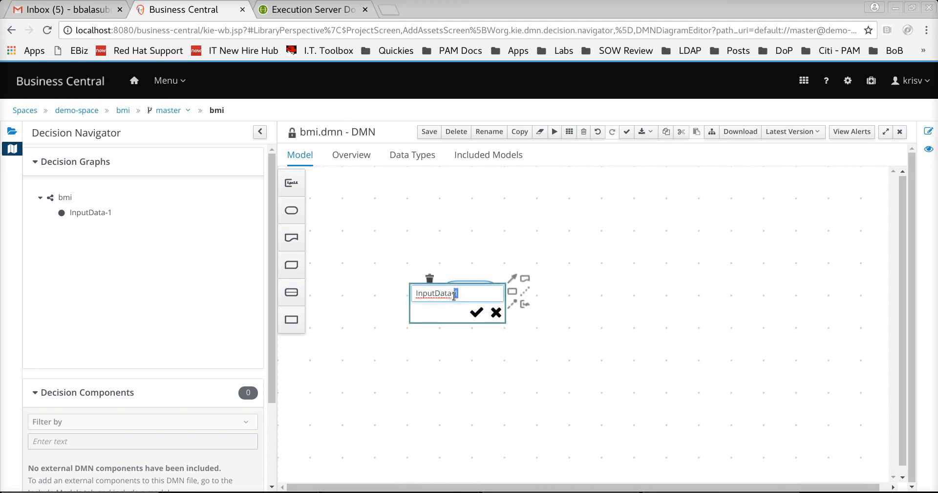
text(He)
text(gi)
text(ight)
key(Return)
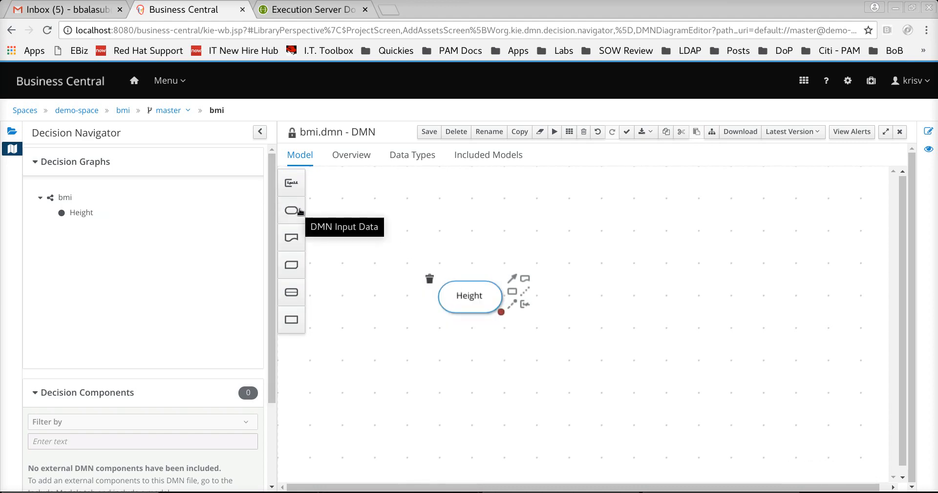
- Add a second input data node named Weight, aligned beside Height
drag(301, 212, 565, 292)
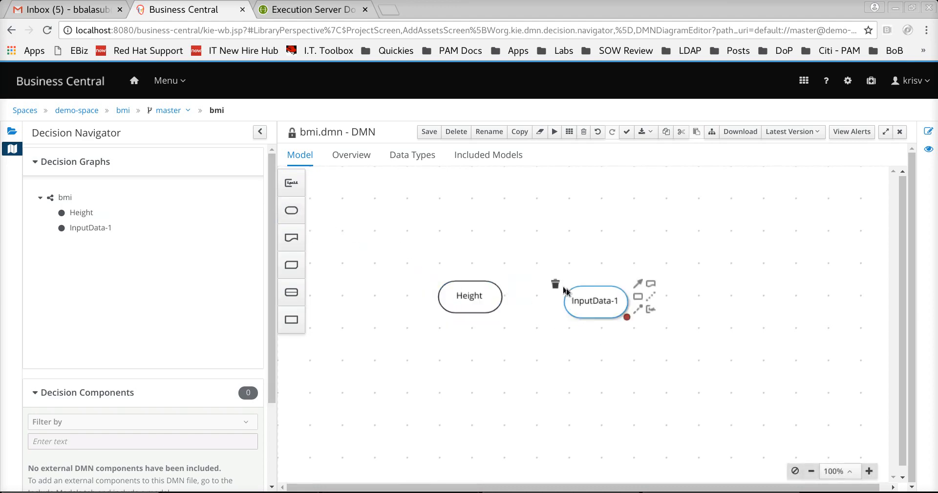
double_click(592, 300)
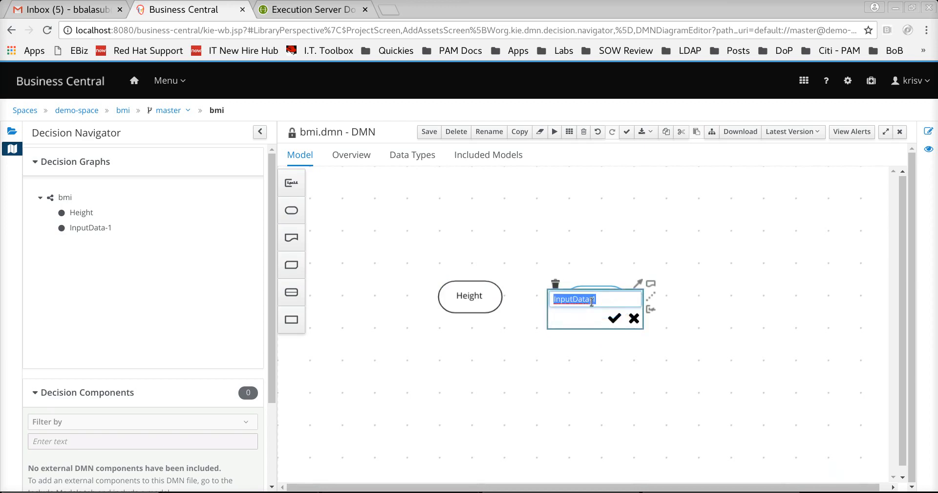
text(Weight)
key(Return)
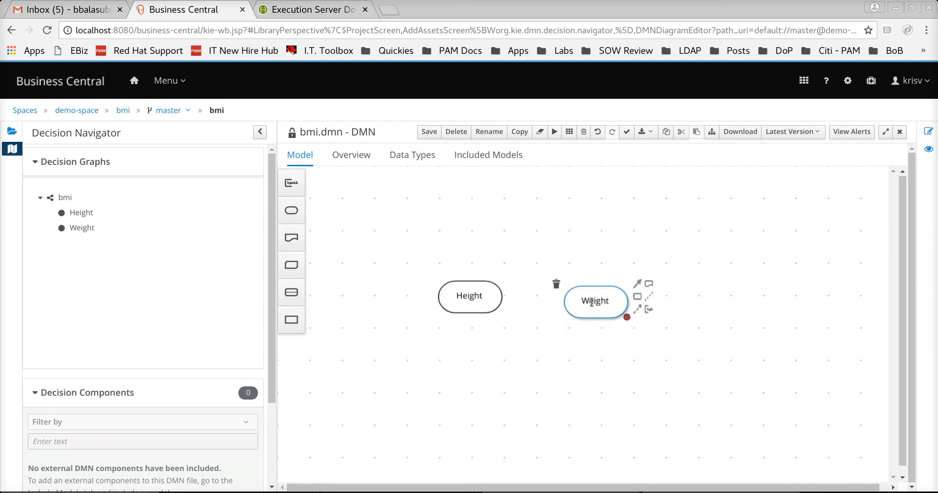
drag(583, 293, 566, 290)
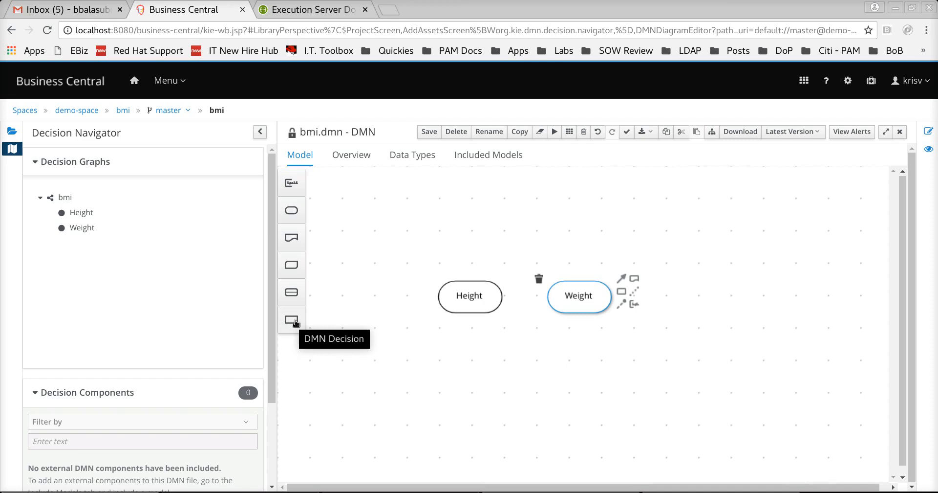
- Add a decision node above the inputs and connect Height and Weight into it
drag(296, 322, 518, 233)
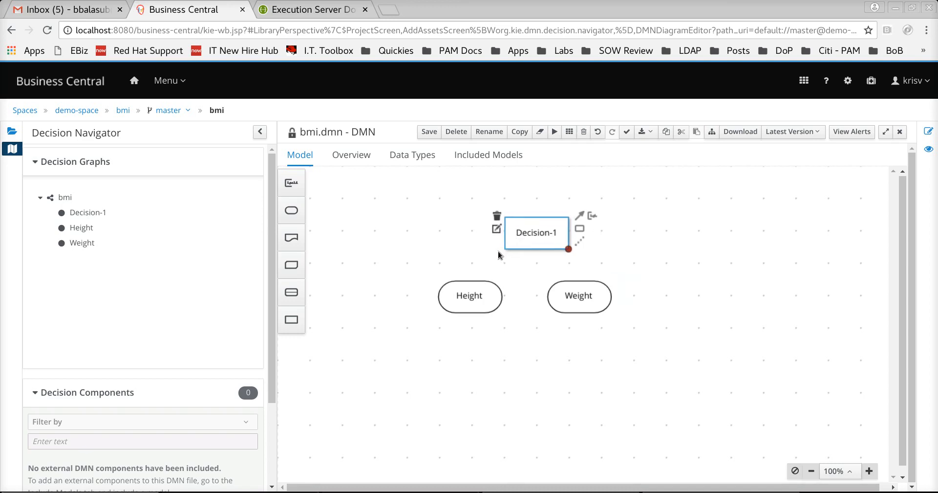
click(493, 295)
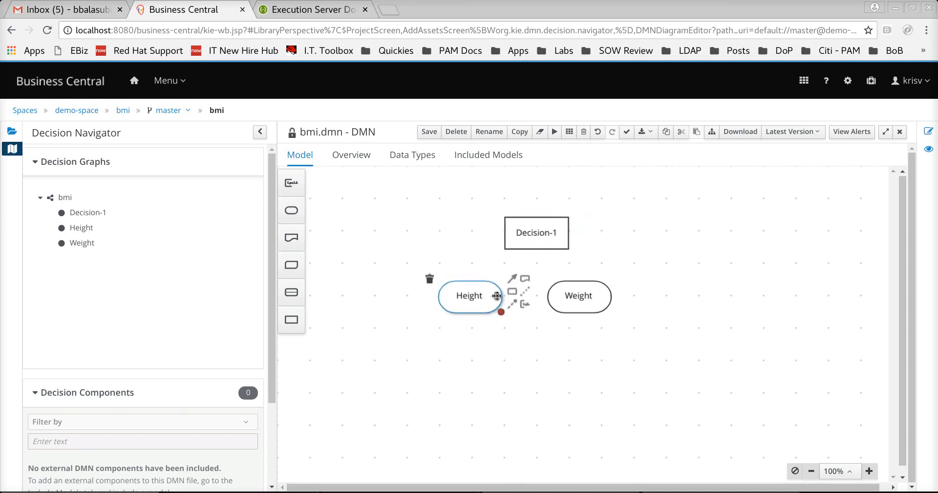
drag(511, 278, 528, 238)
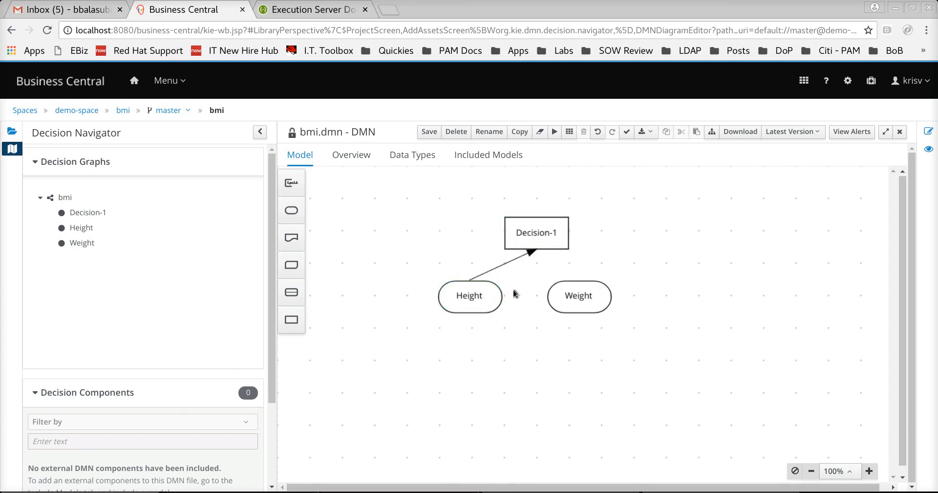
click(560, 296)
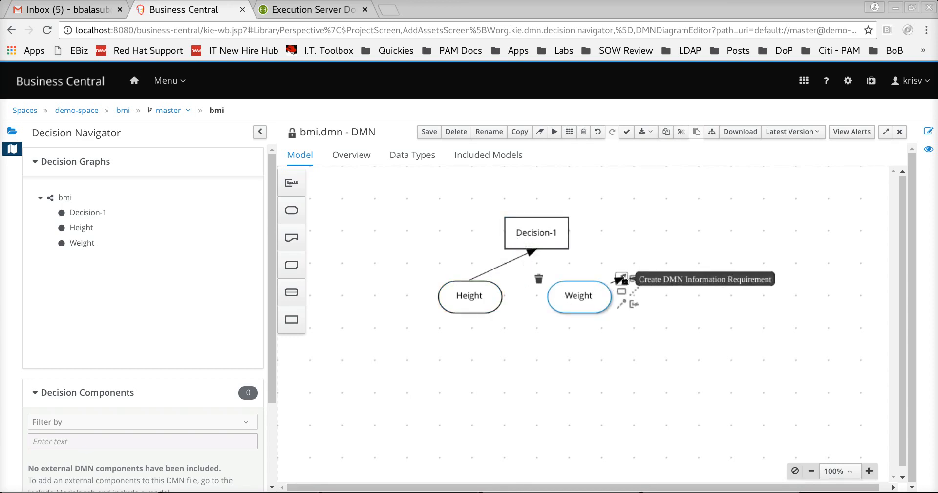
drag(621, 278, 555, 247)
- Rename the decision node to Find BMI
click(554, 244)
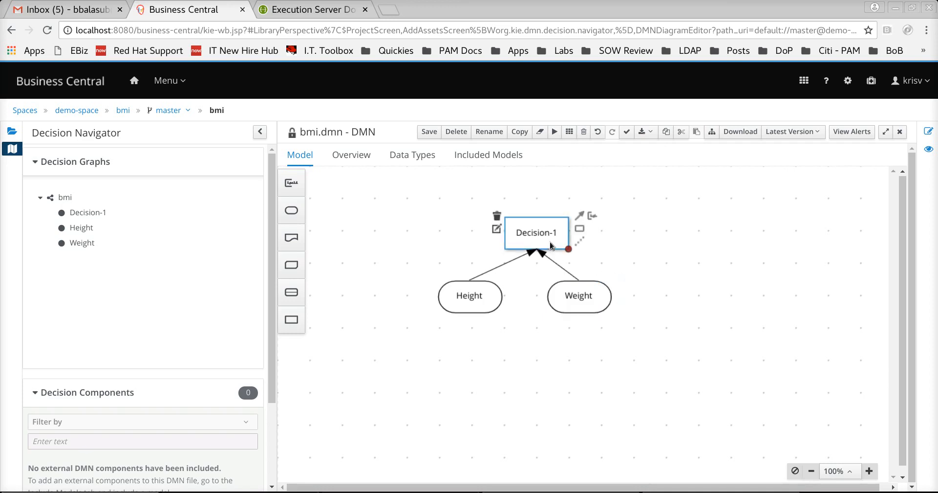
double_click(519, 231)
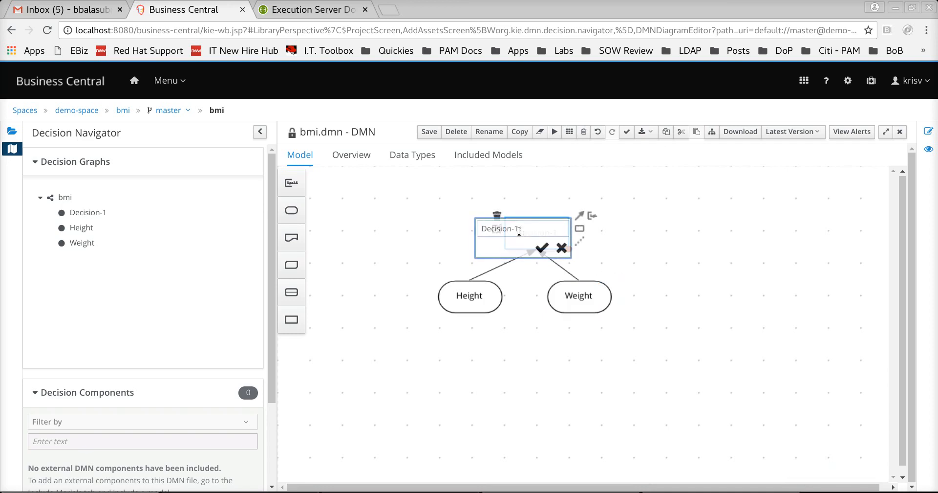
text(Fin)
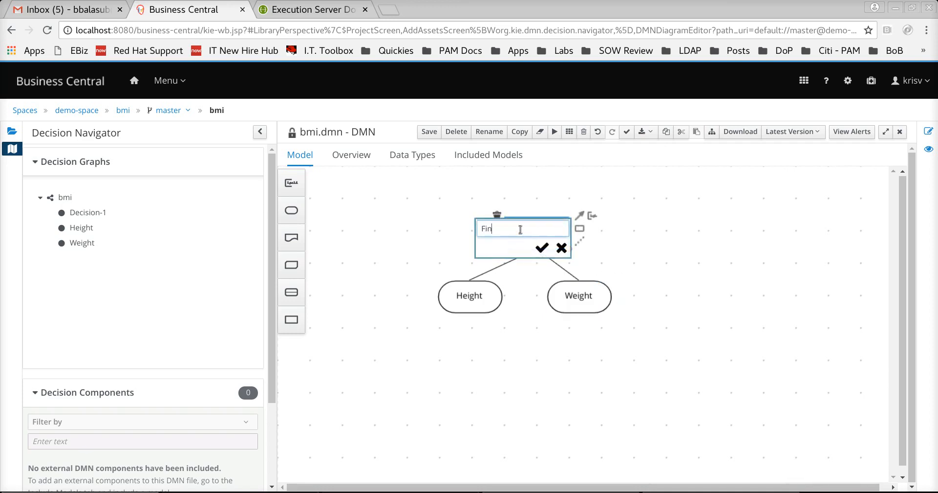
text(d BMI)
key(Return)
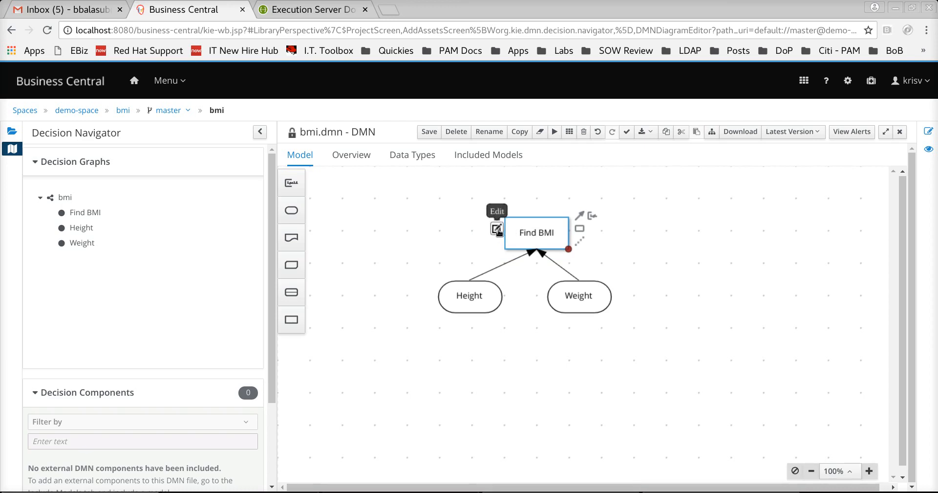
- Open Find BMI's expression editor and show the logic type choices
click(497, 229)
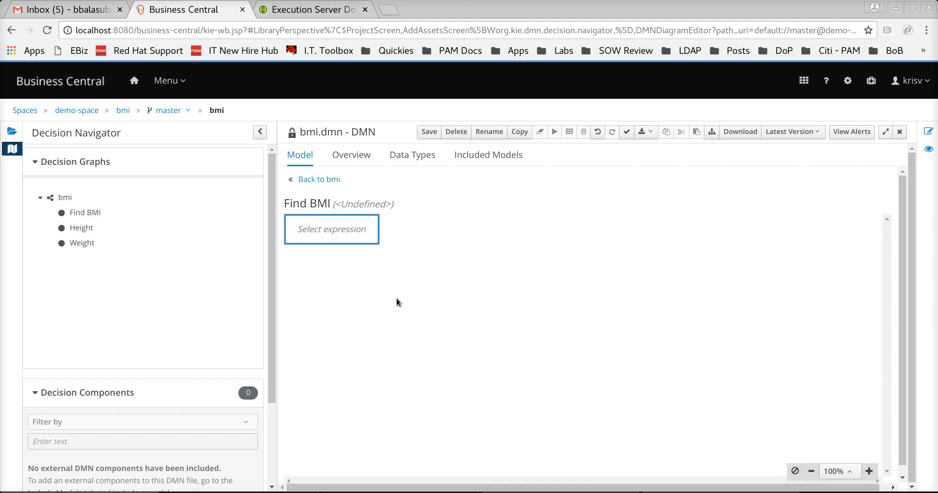
click(343, 237)
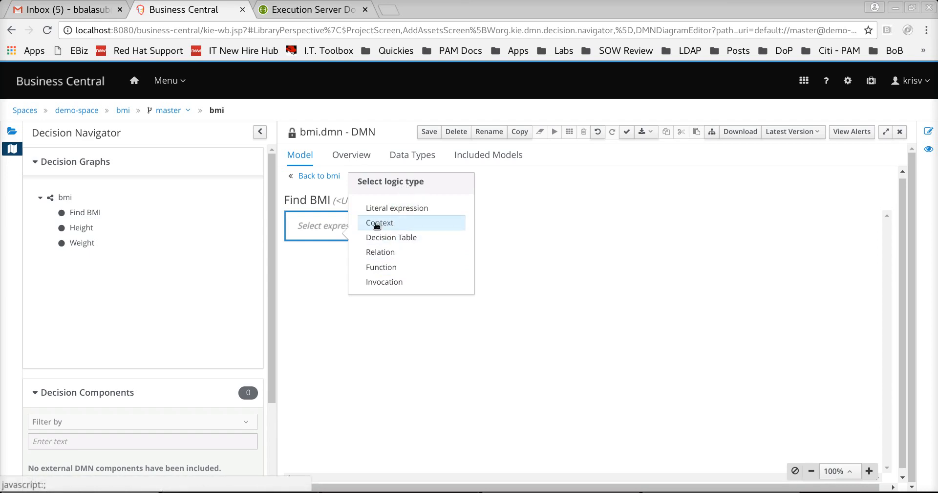
- Make Find BMI a context and rename its first entry to BMI Score
click(377, 224)
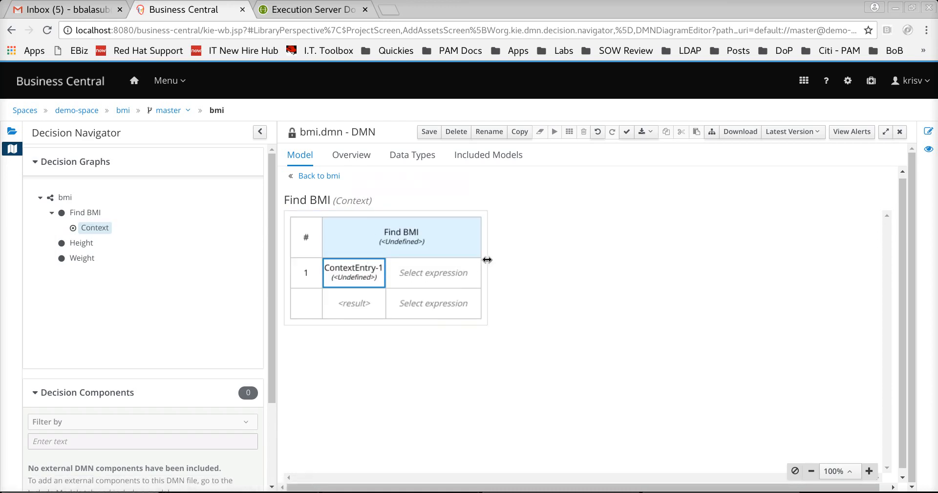
drag(487, 259, 692, 258)
double_click(366, 276)
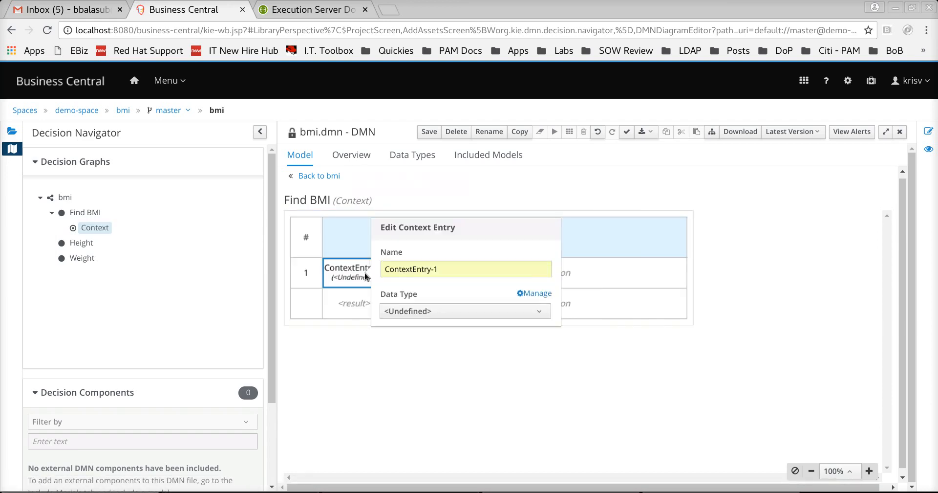
triple_click(418, 271)
text(BMI Score)
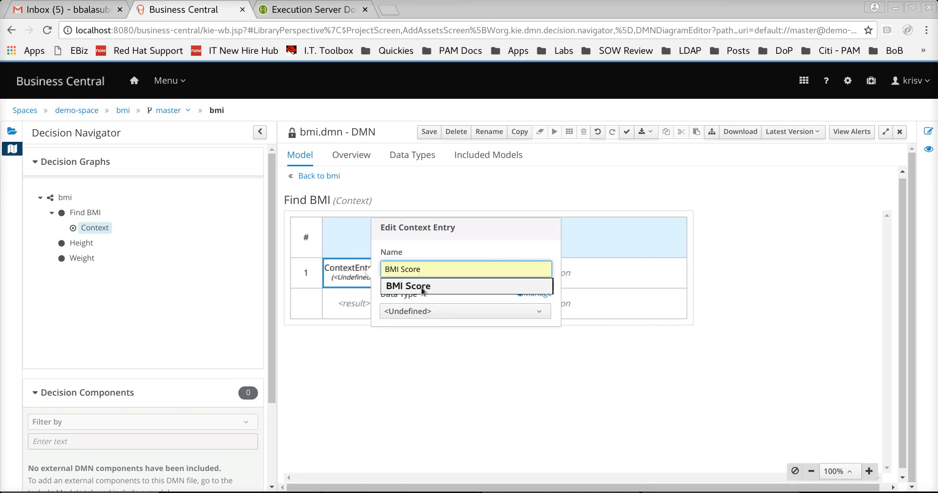
click(423, 286)
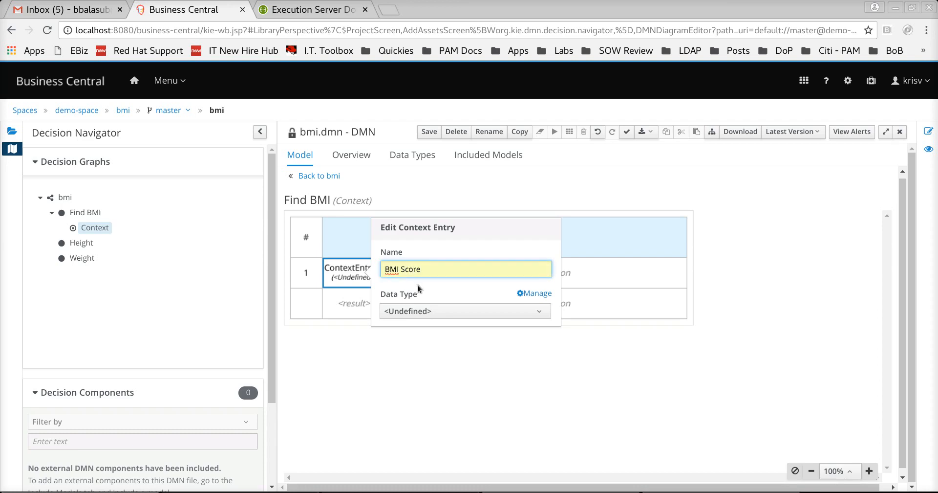
- Set BMI Score's data type to number, leaving its expression unset
click(430, 311)
click(424, 253)
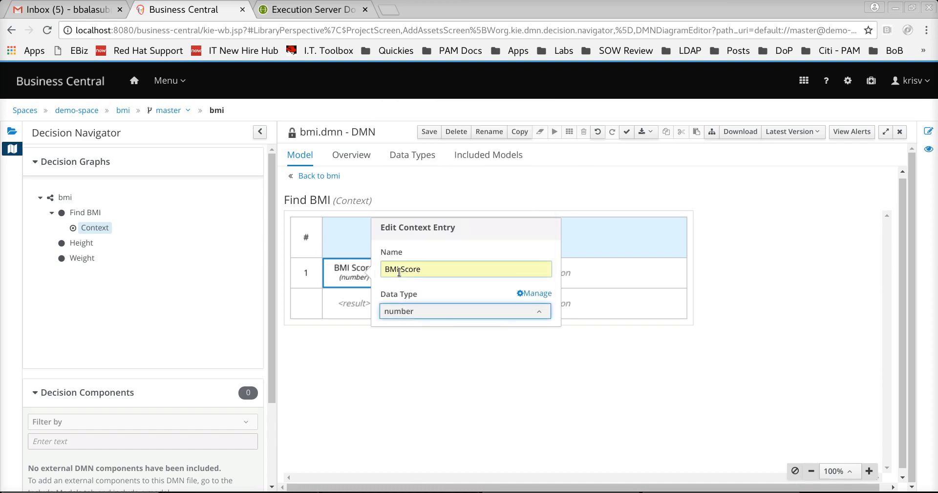
click(597, 281)
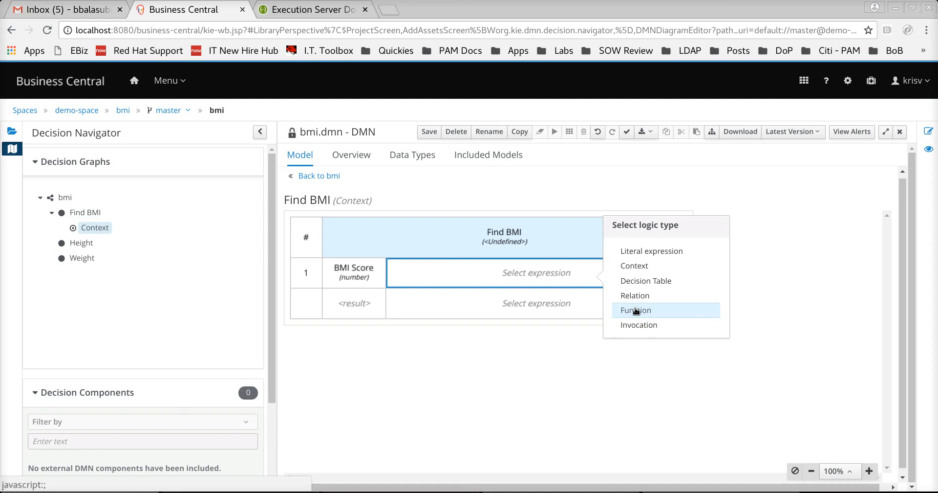
click(573, 338)
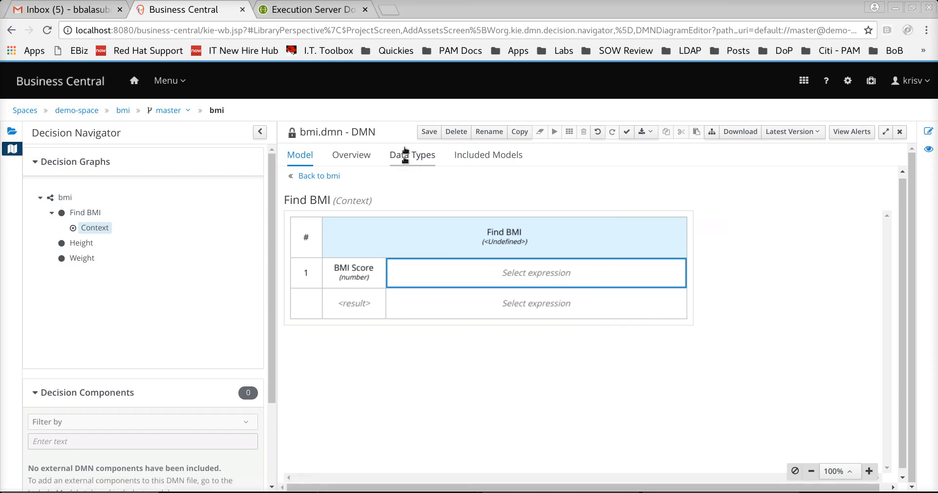
- Save the bmi model and go back to its DRG diagram
click(430, 132)
click(632, 163)
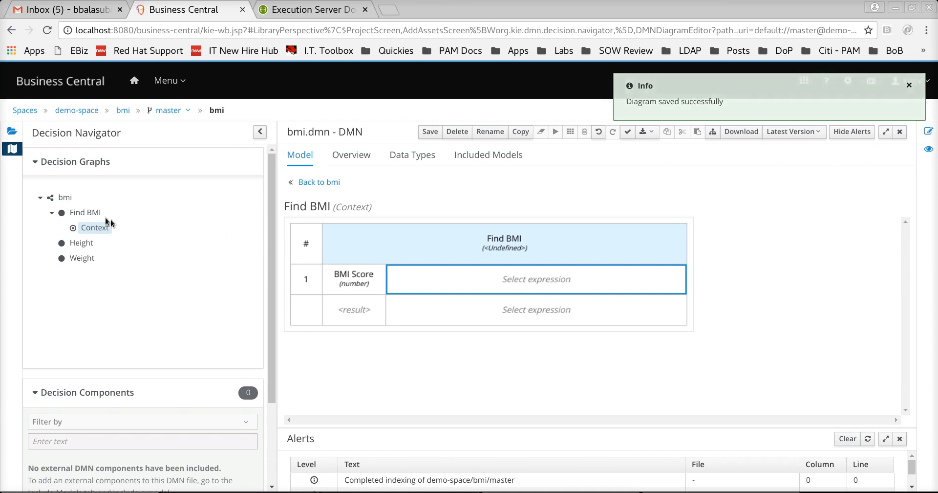
click(63, 198)
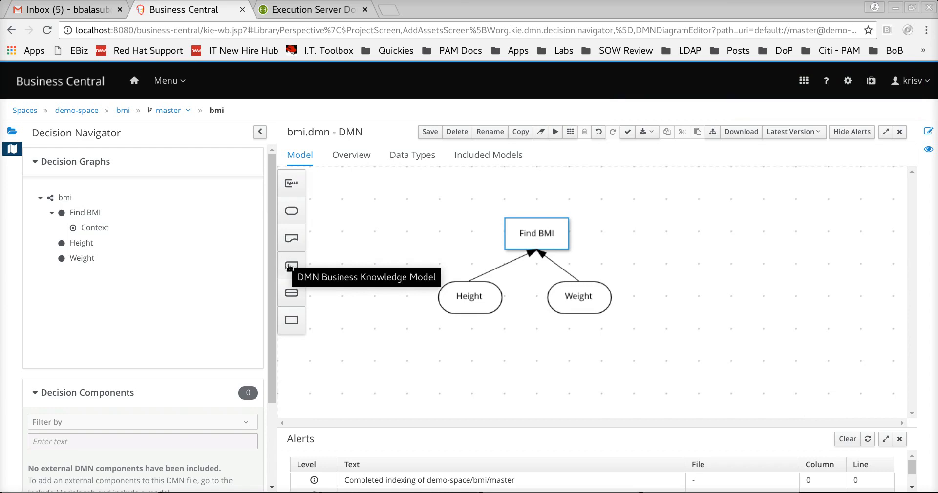
- Add a business knowledge model named BMI Formula level with Find BMI
drag(288, 263, 644, 225)
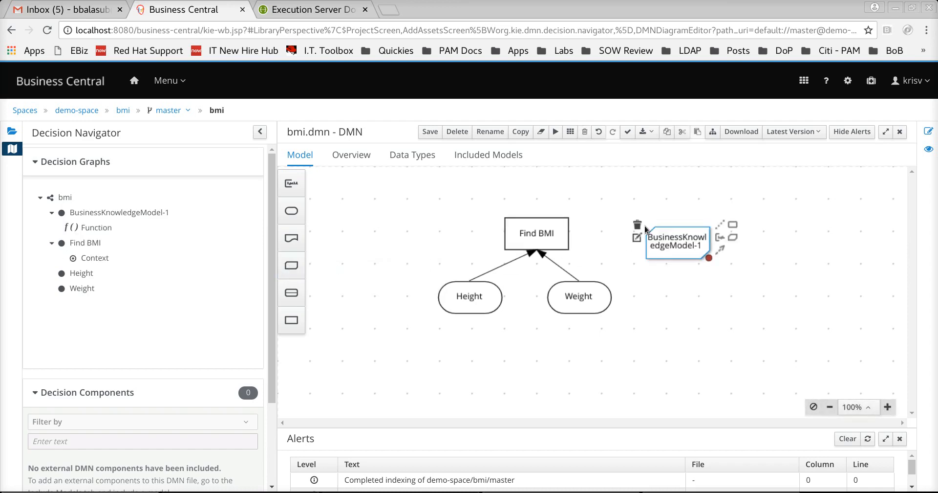
double_click(670, 238)
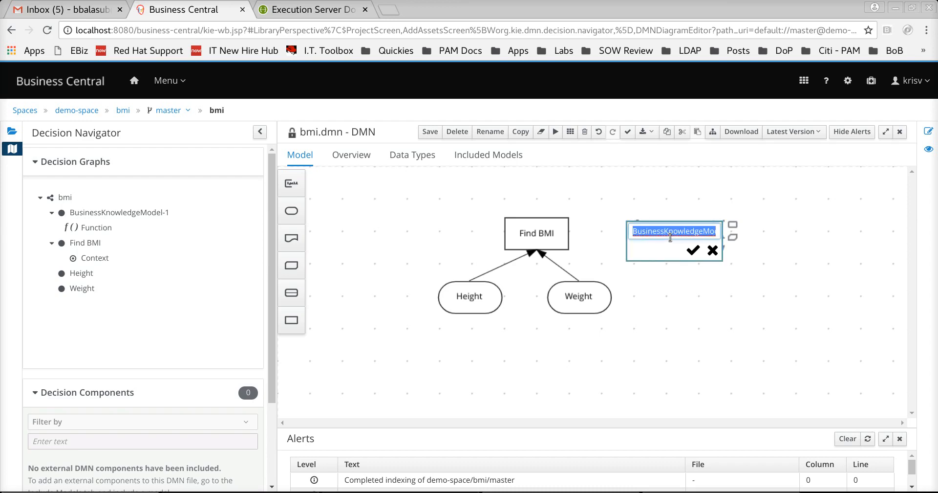
text(BMI For)
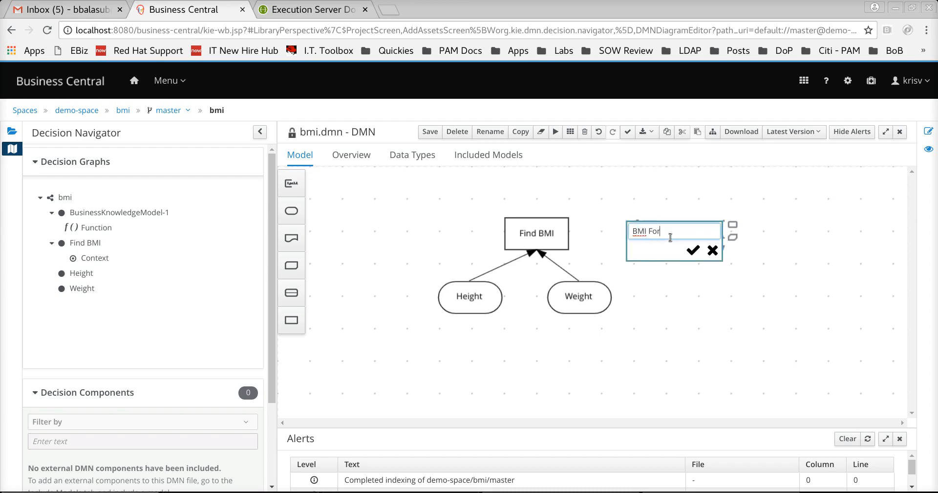
text(mula)
key(Return)
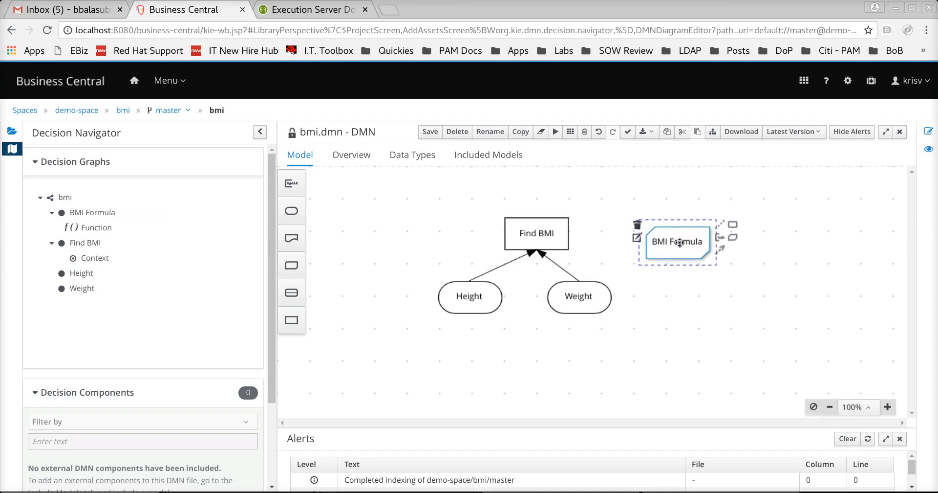
drag(667, 236, 678, 234)
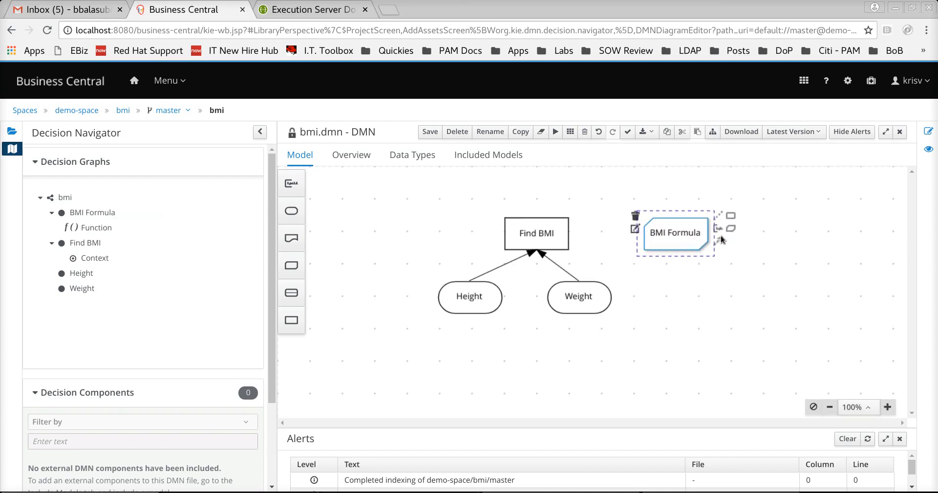
- Connect BMI Formula into Find BMI and save the model
click(721, 239)
click(708, 243)
click(719, 241)
click(559, 235)
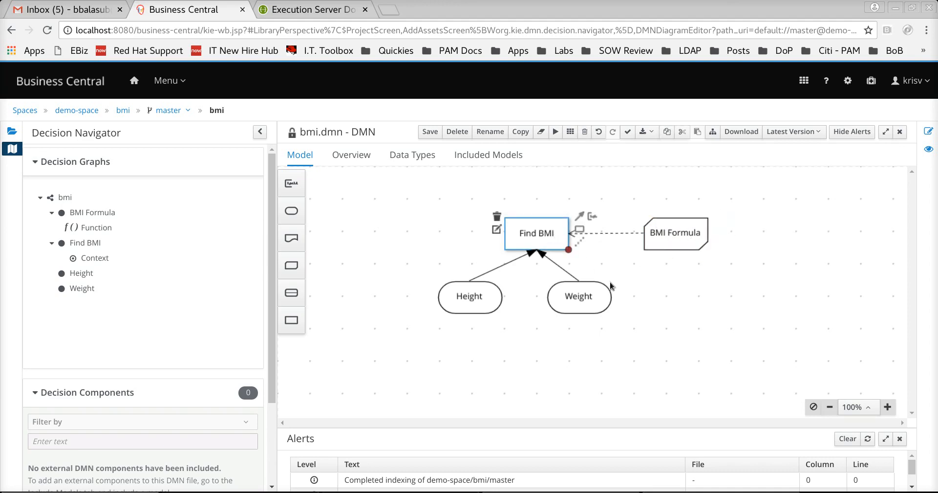
click(430, 132)
click(630, 161)
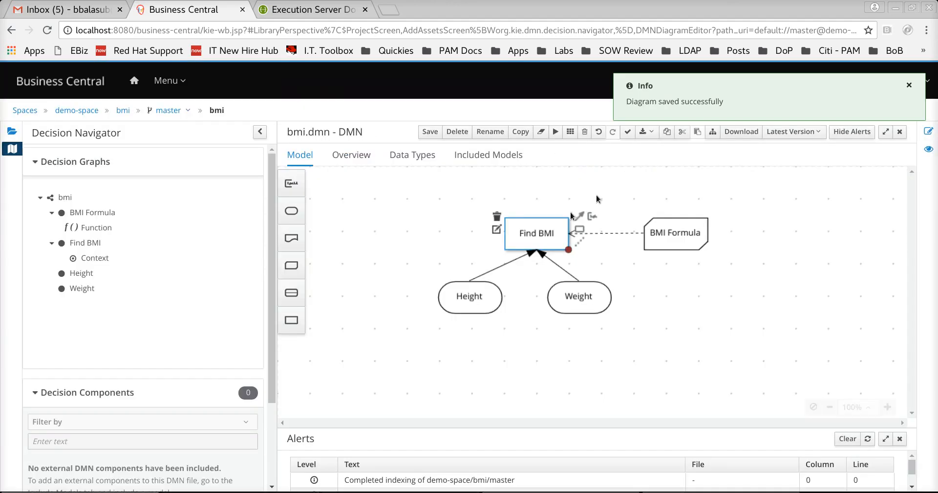
click(496, 229)
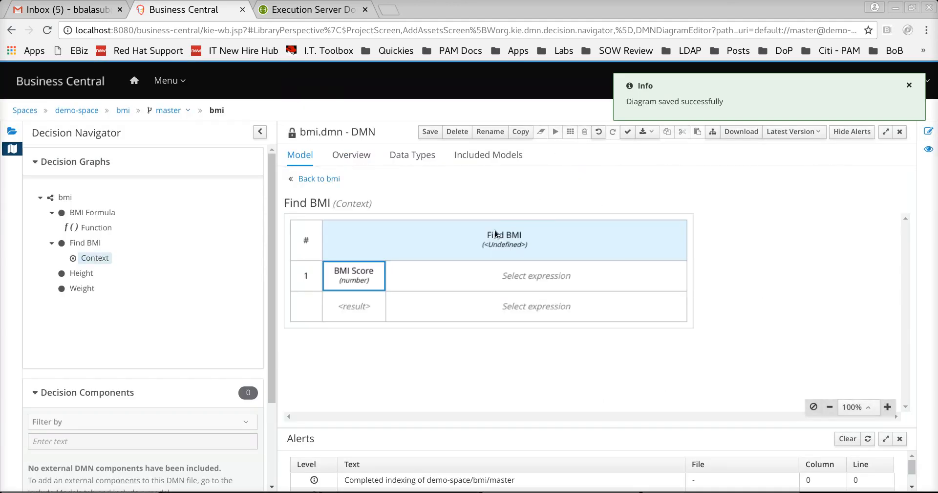
- Make BMI Score an invocation of BMI Formula and save the model
click(508, 274)
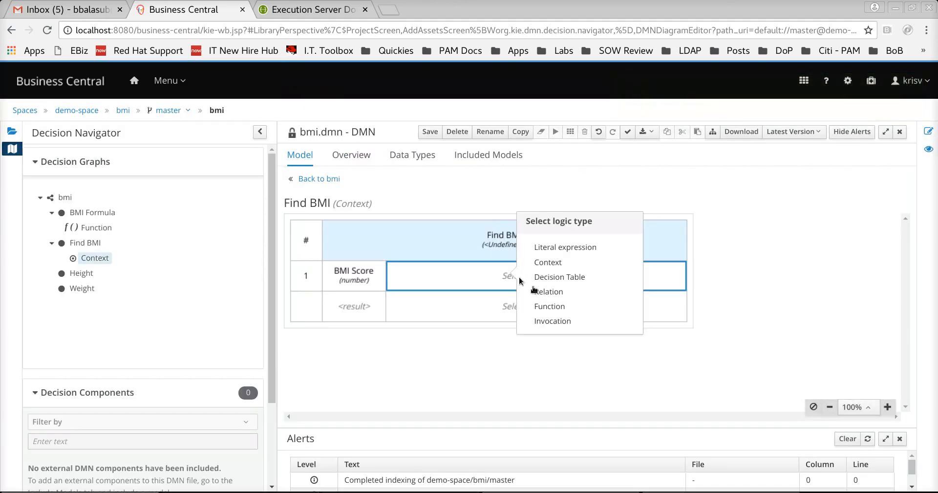
click(552, 321)
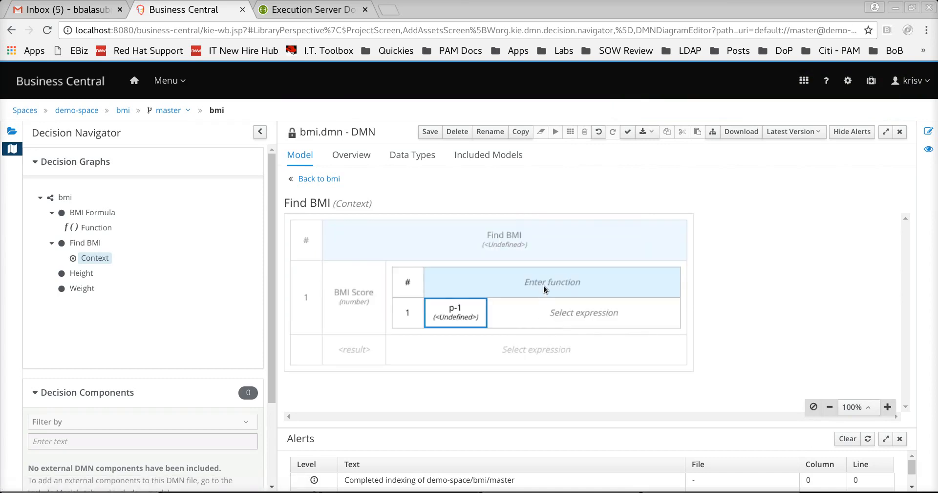
double_click(570, 283)
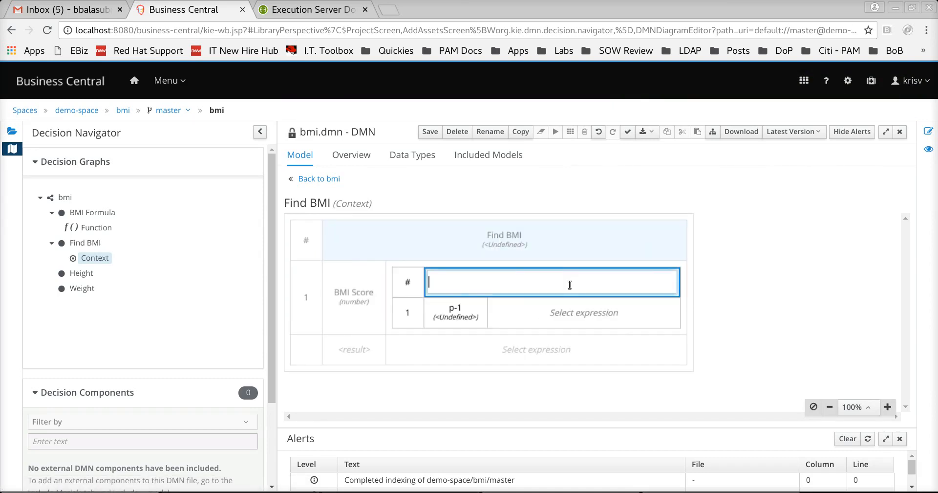
text(BMI Formula)
key(Return)
click(430, 132)
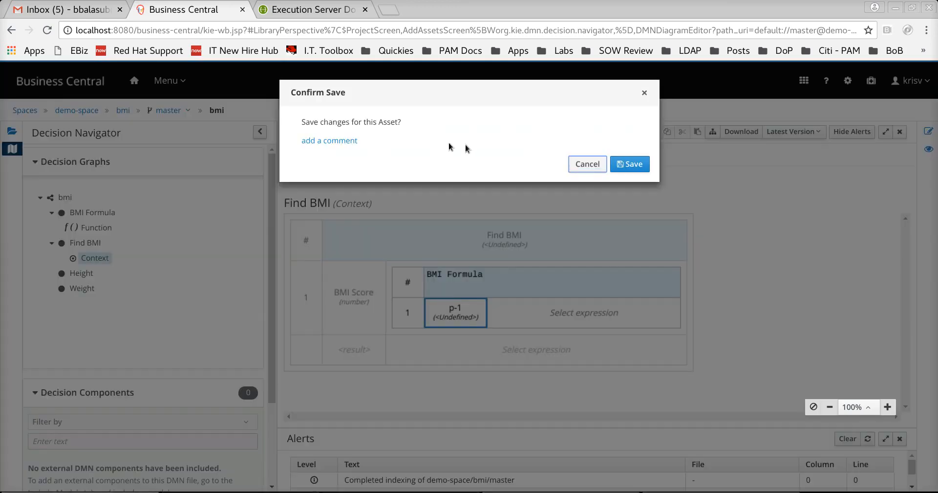
click(630, 162)
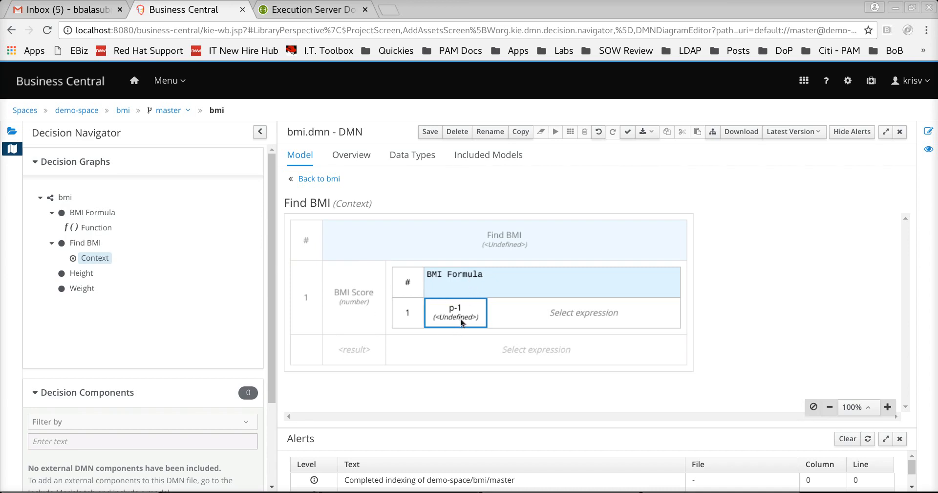
- Open the BMI Formula function and add a number parameter H
click(102, 227)
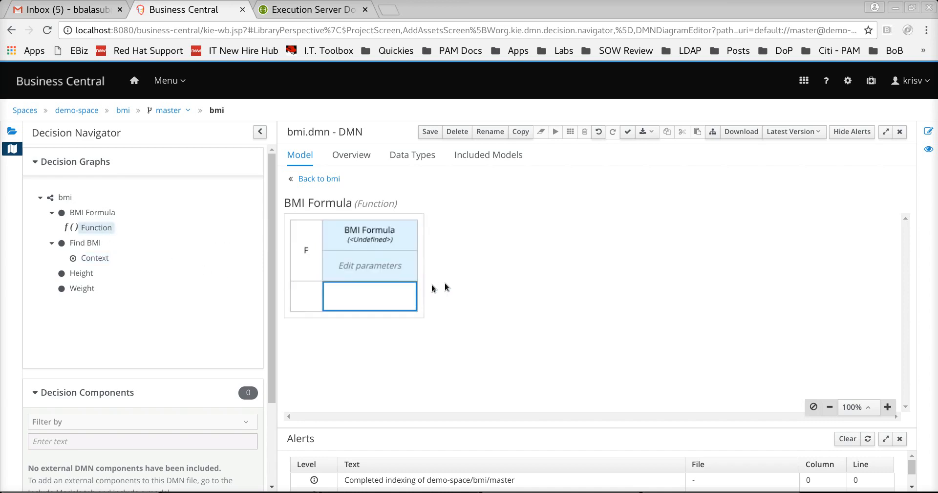
click(394, 266)
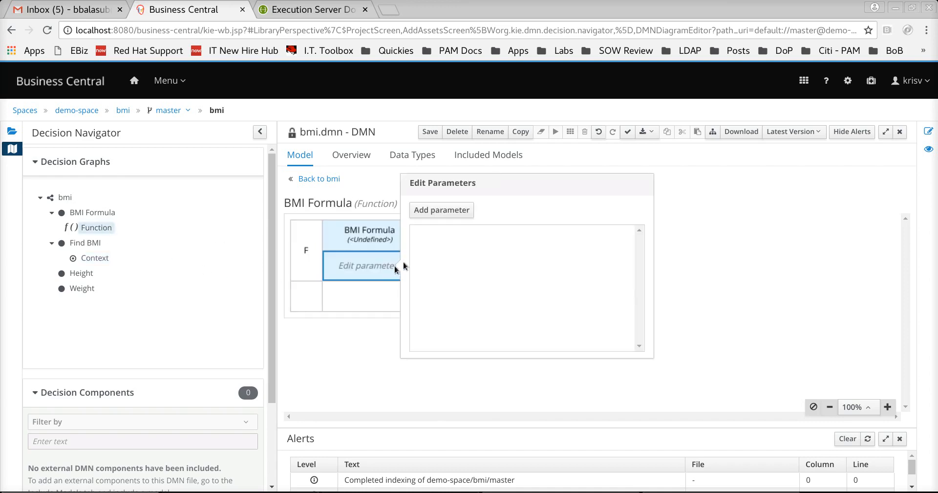
click(449, 214)
click(448, 237)
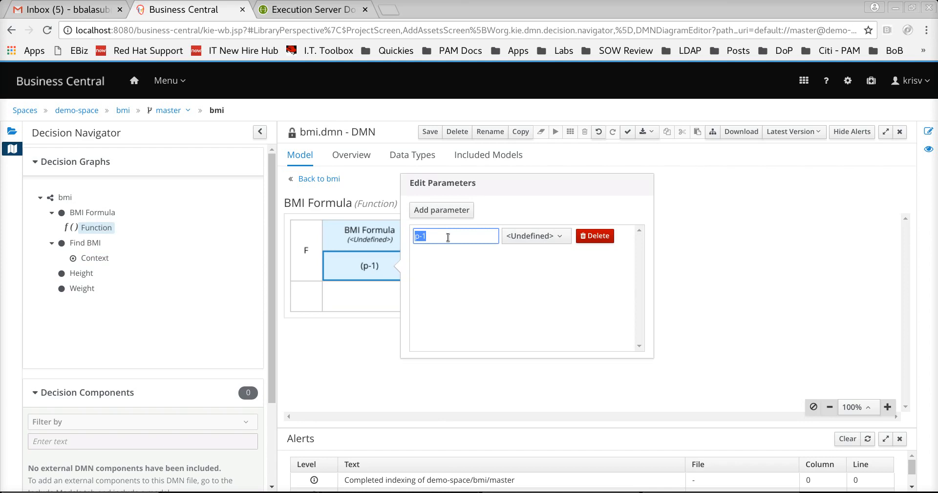
text(H)
click(523, 236)
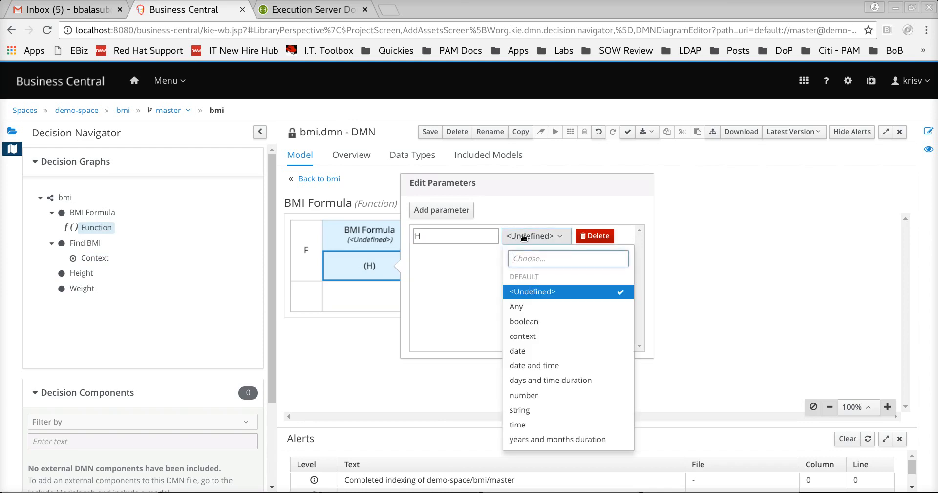
click(532, 395)
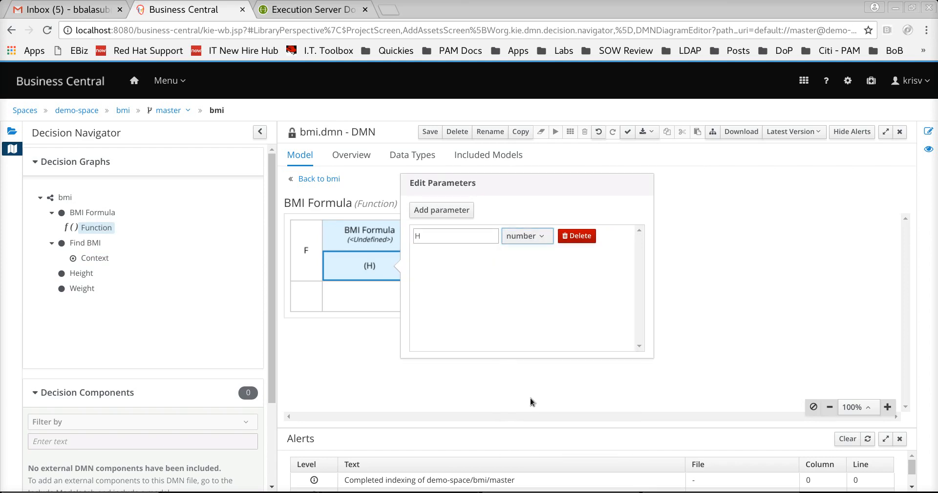
- Add a second number parameter W, giving the function (H, W)
click(450, 211)
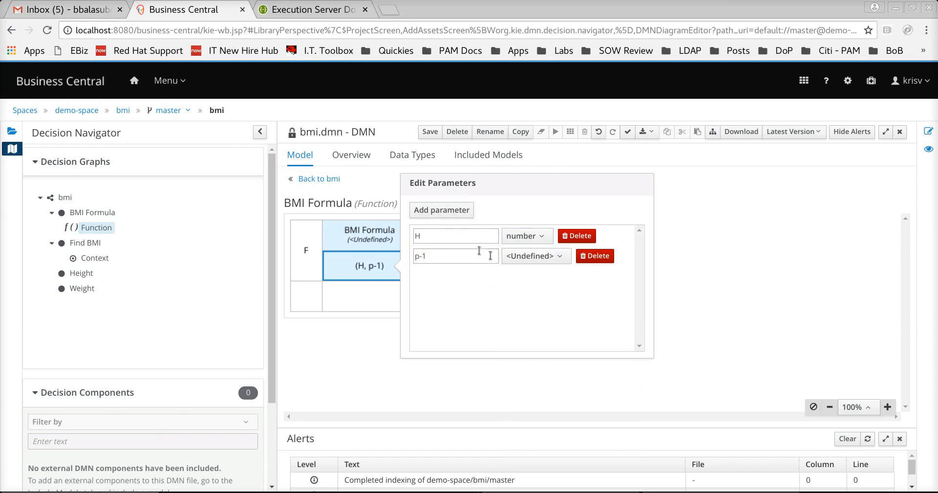
click(475, 261)
key(ctrl+a)
text(W)
click(518, 259)
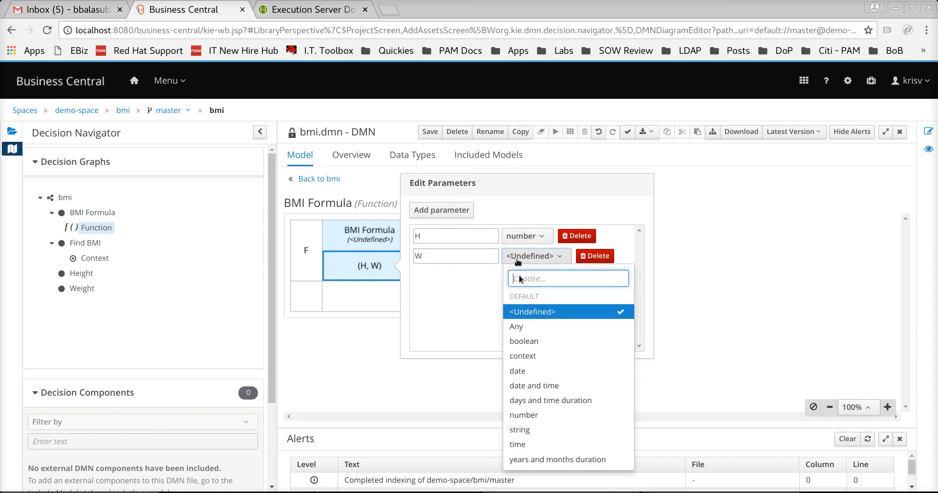
click(530, 415)
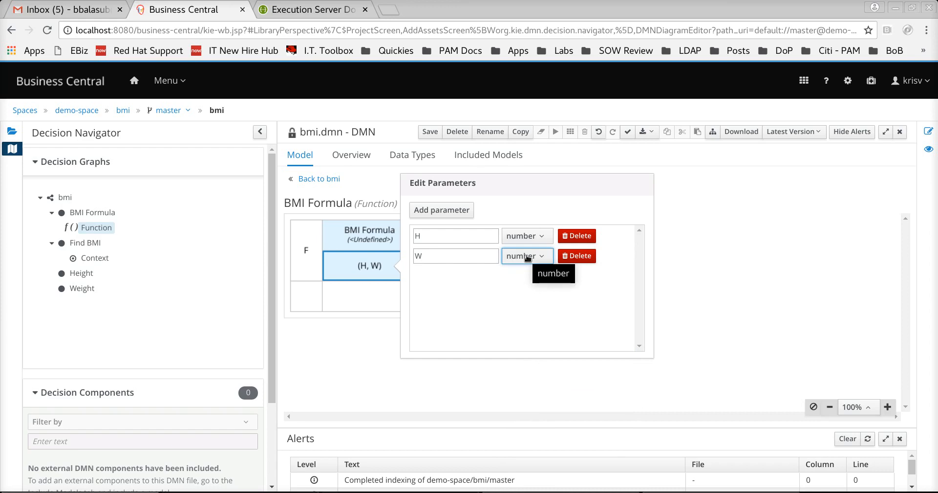
click(683, 262)
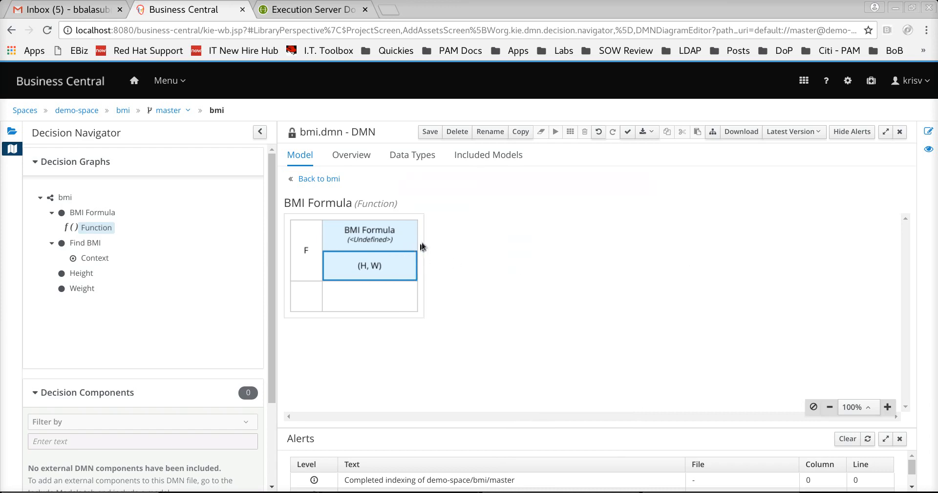
- Widen the BMI Formula column and enter the body (W/H**2) * 1000 wrapped in decimal(, 1)
drag(421, 240, 574, 240)
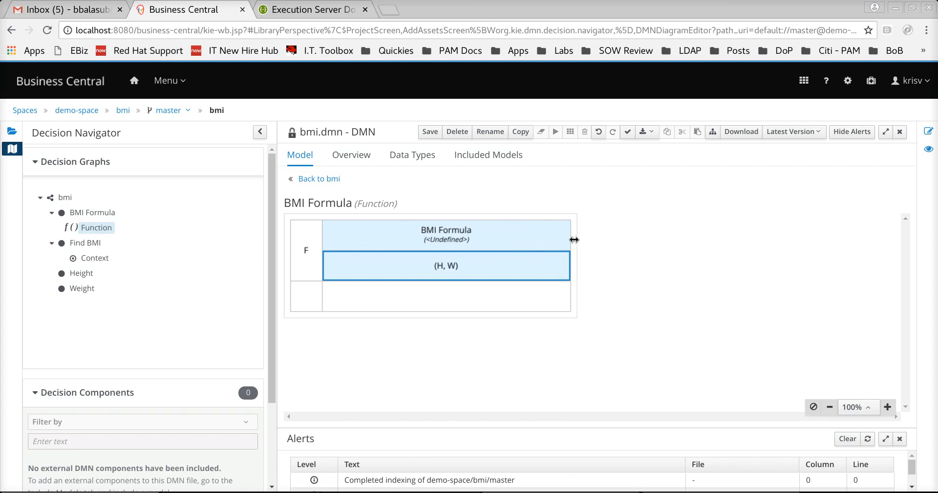
double_click(385, 300)
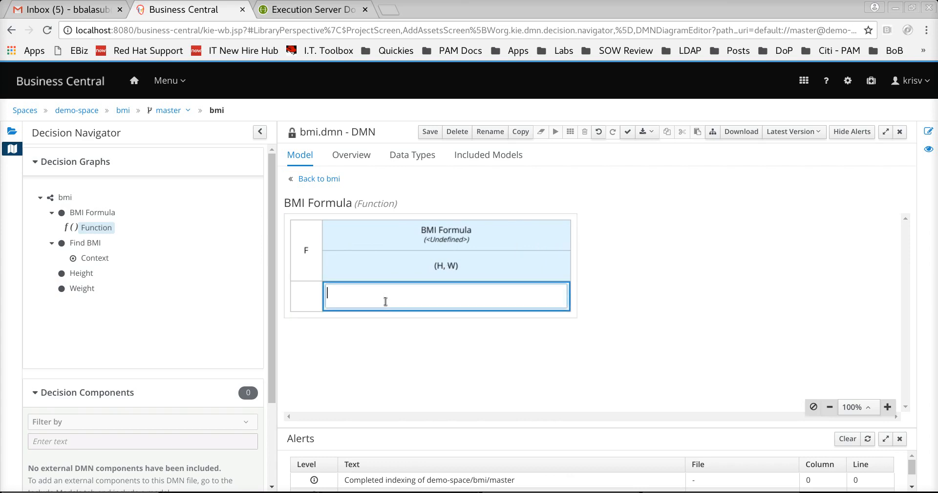
text(H)
key(BackSpace)
text(W/H**2)
text())
key(Home)
text((W/H**2) * 1000)
key(Home)
text(decimal()
text(, 1))
- Correct the parentheses to get decimal((W/H**2) * 1000, 1), commit it, and save the diagram
drag(361, 292, 434, 292)
text())
drag(360, 292, 427, 294)
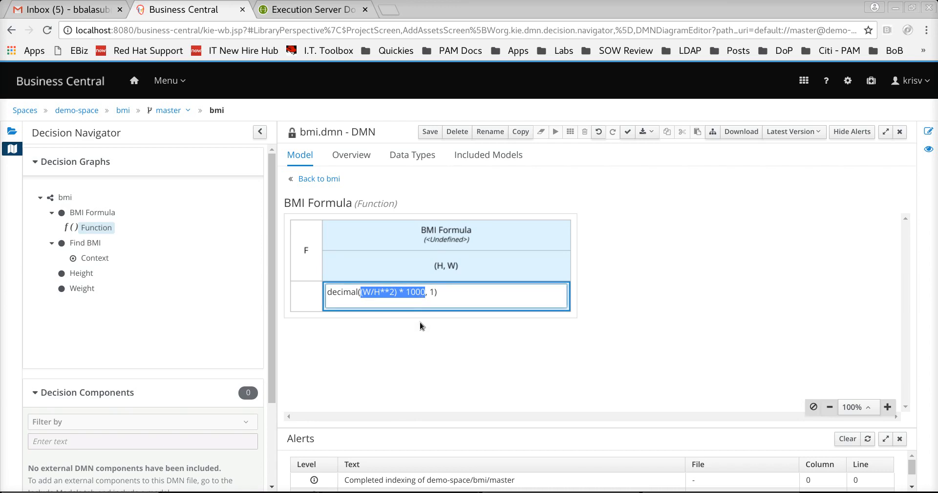
double_click(434, 292)
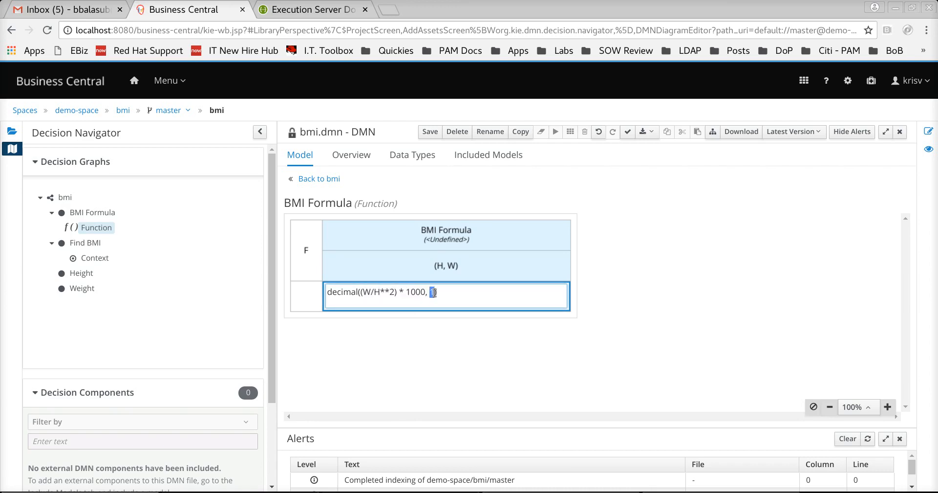
drag(440, 292, 326, 293)
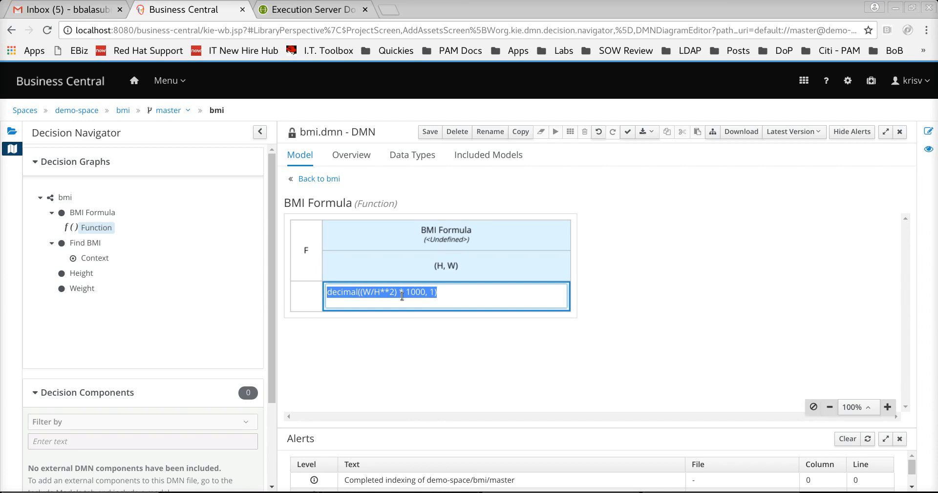
click(445, 348)
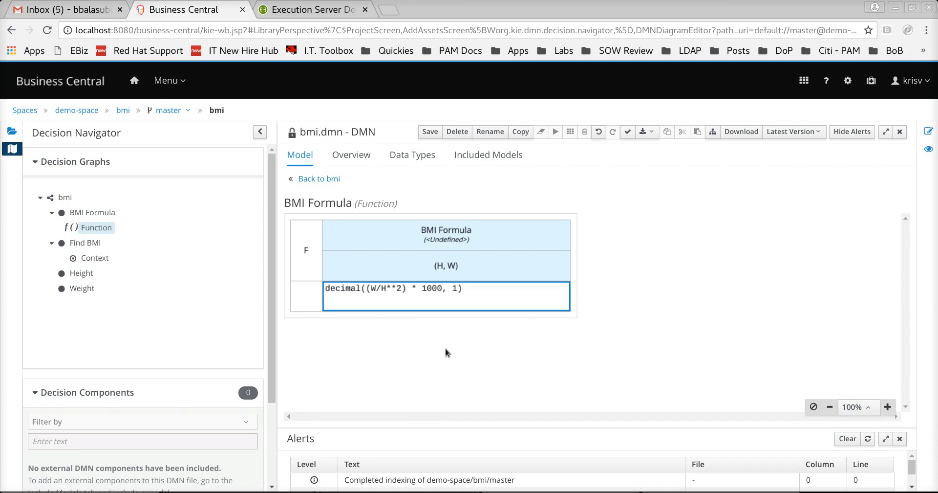
click(428, 132)
click(628, 162)
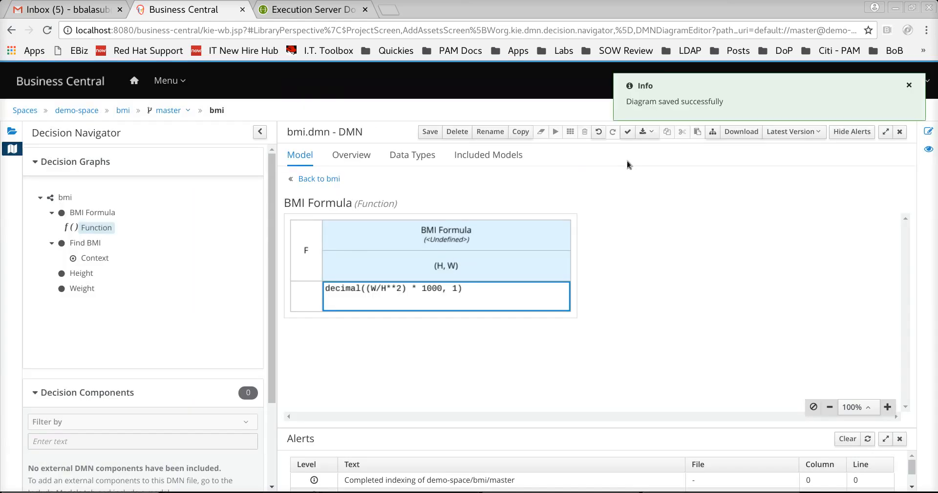
- Set the BMI Formula function's return data type to number
double_click(440, 239)
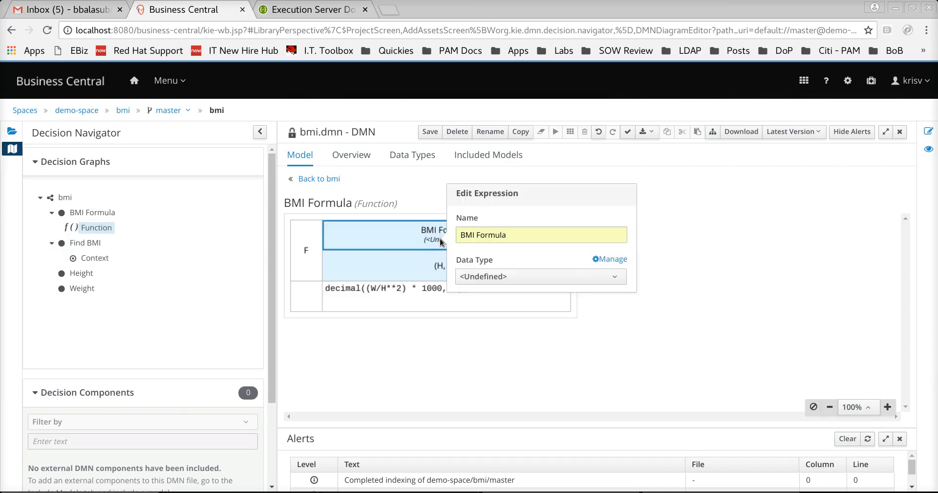
click(483, 277)
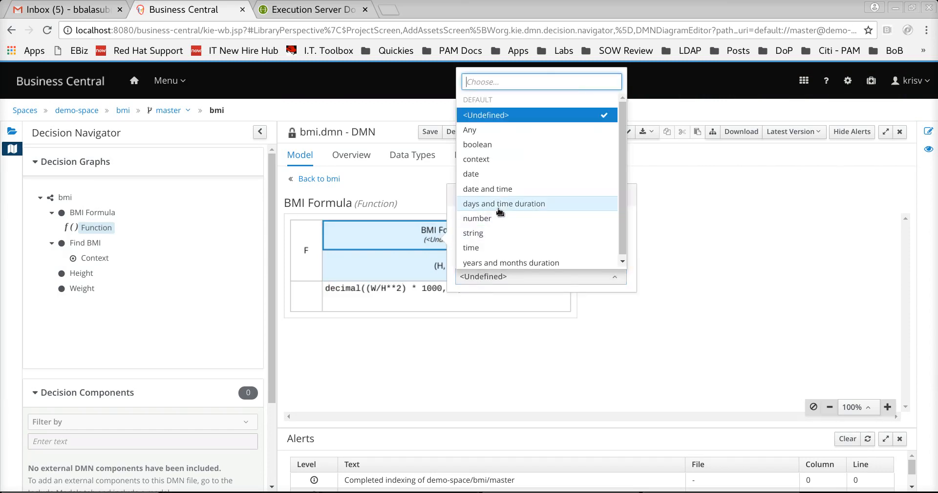
click(485, 218)
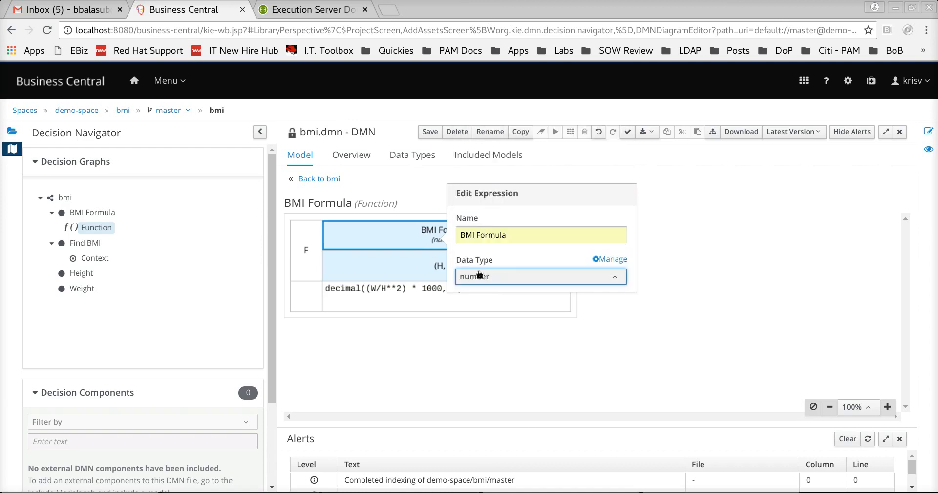
click(612, 357)
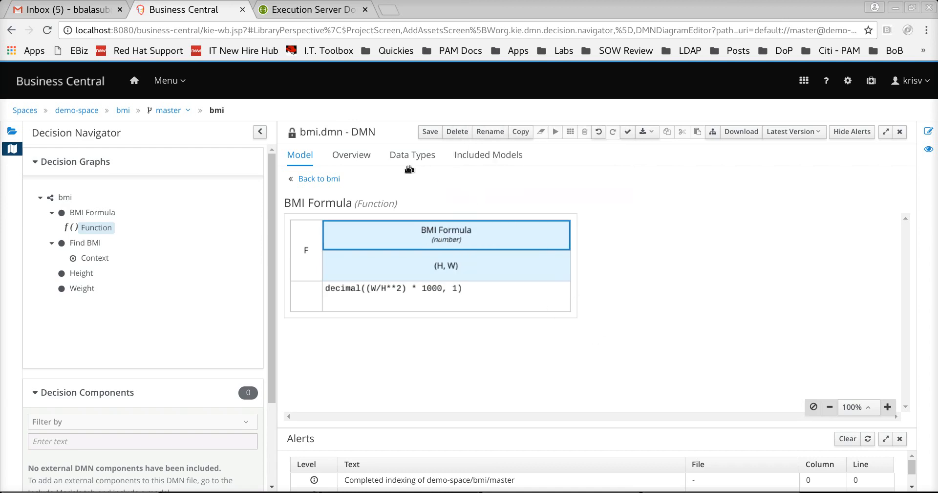
- Save the diagram and go to the Find BMI context
click(430, 132)
click(619, 163)
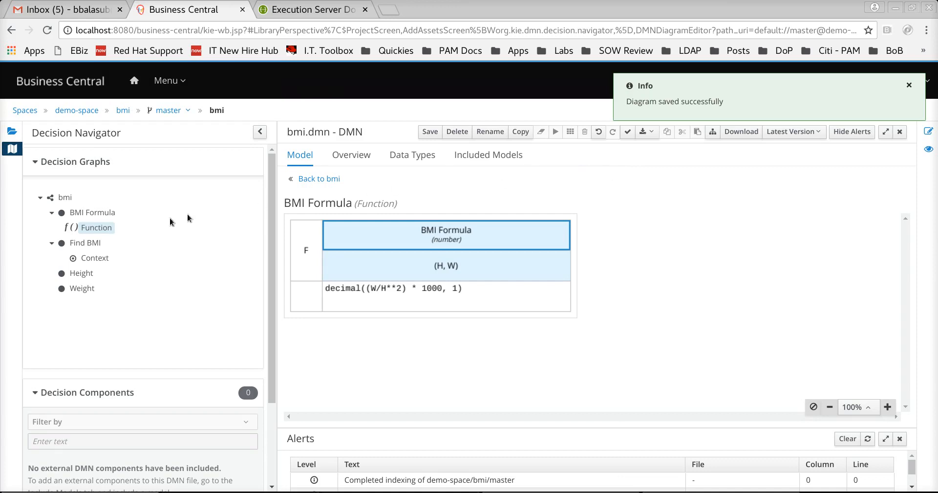
click(92, 257)
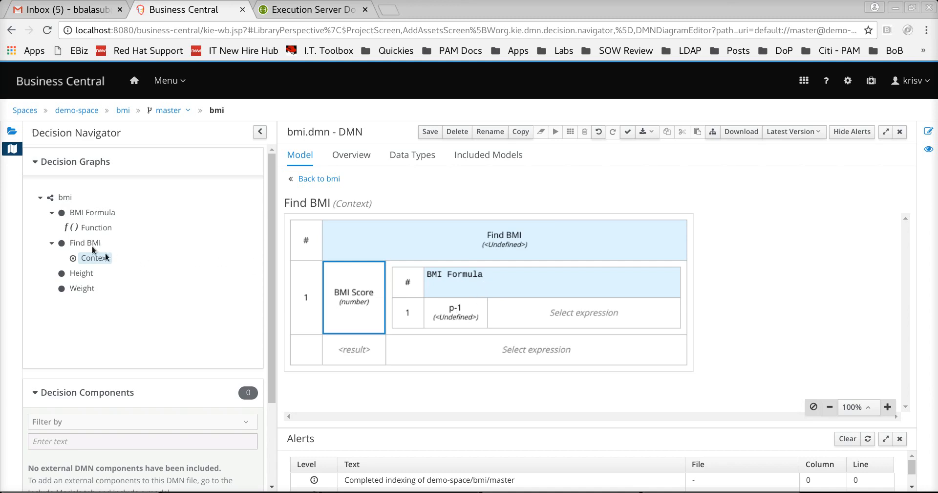
- Rename the first BMI Formula call parameter from p-1 to H with data type number
click(96, 227)
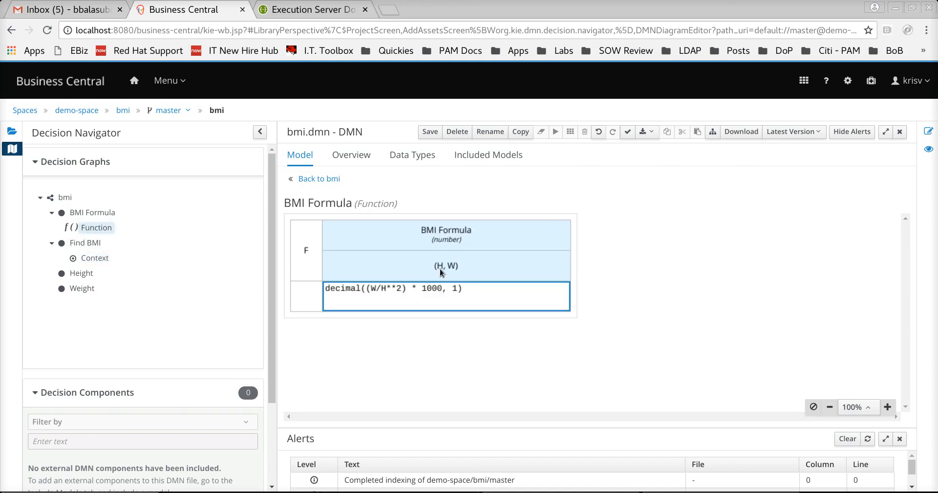
click(107, 258)
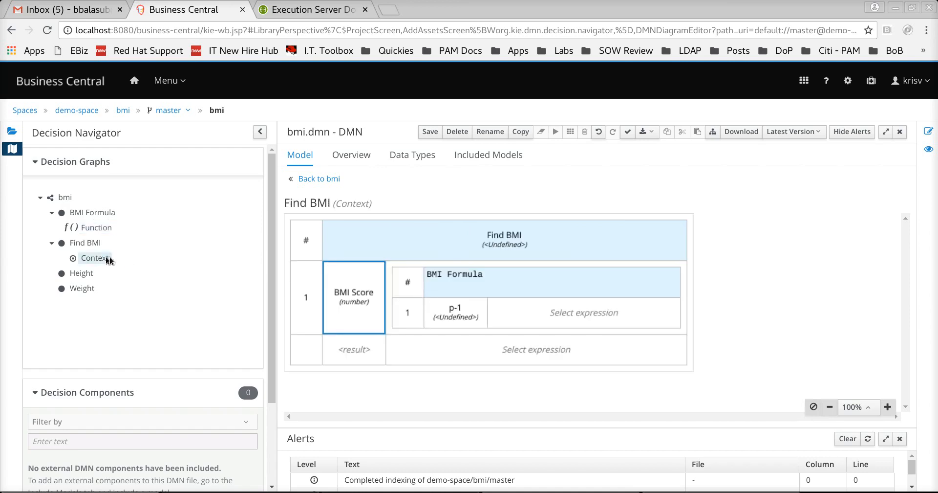
click(444, 312)
click(507, 310)
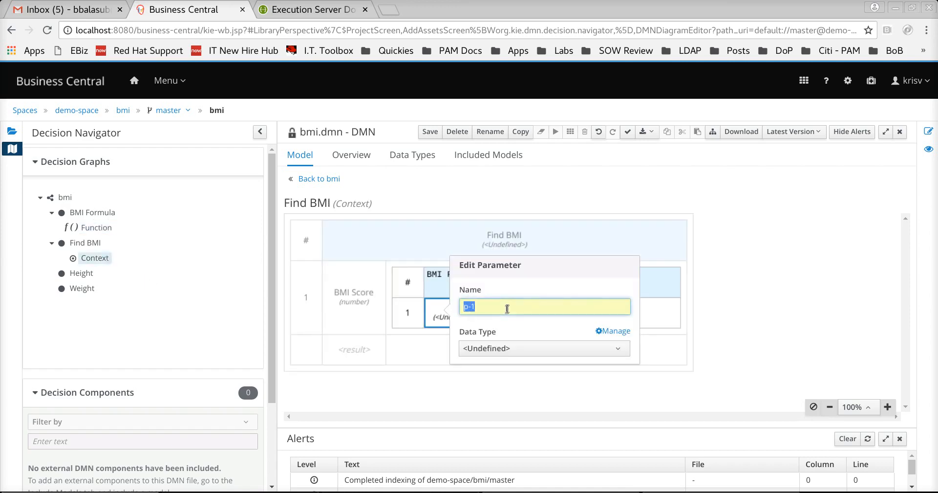
text(H)
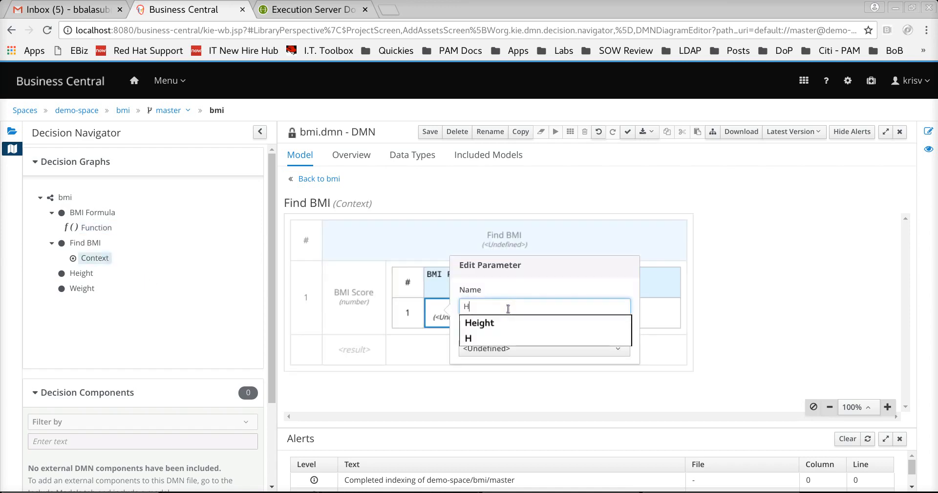
click(468, 341)
click(496, 348)
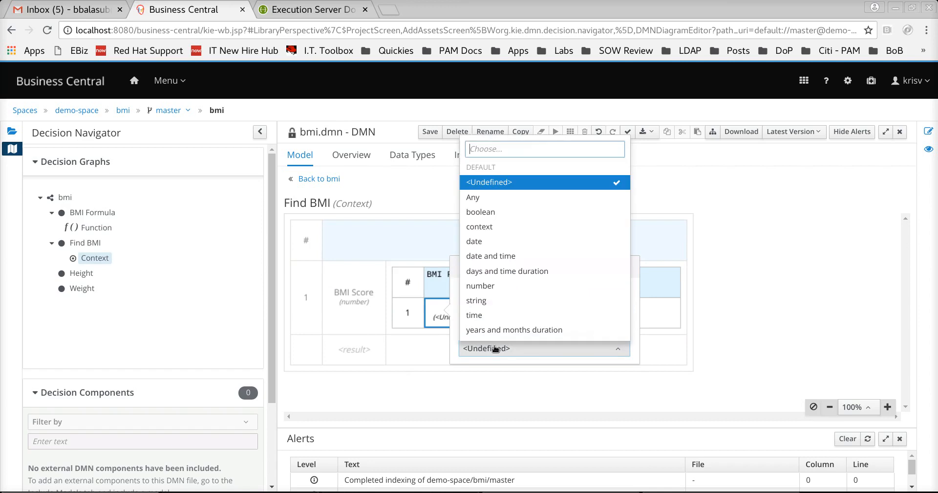
click(490, 286)
click(668, 319)
- Open H's expression choices, review the whole decision diagram, and return to Find BMI
click(590, 327)
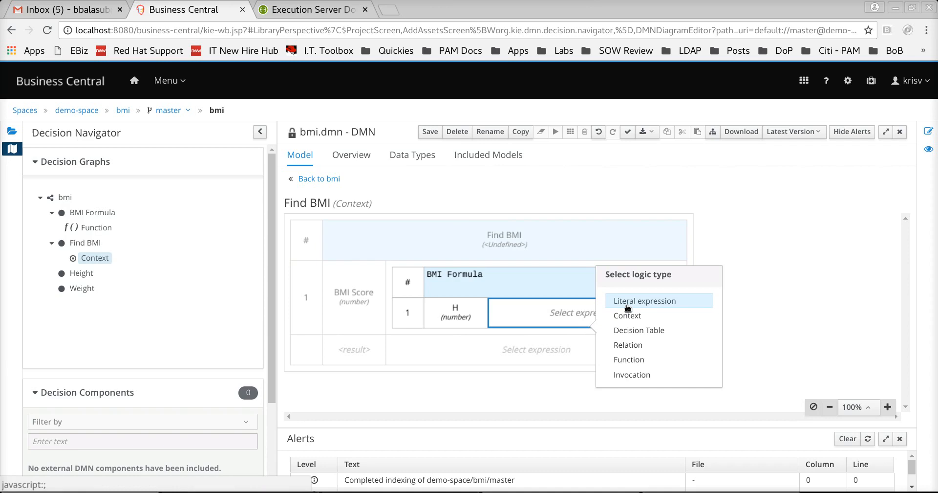
click(72, 198)
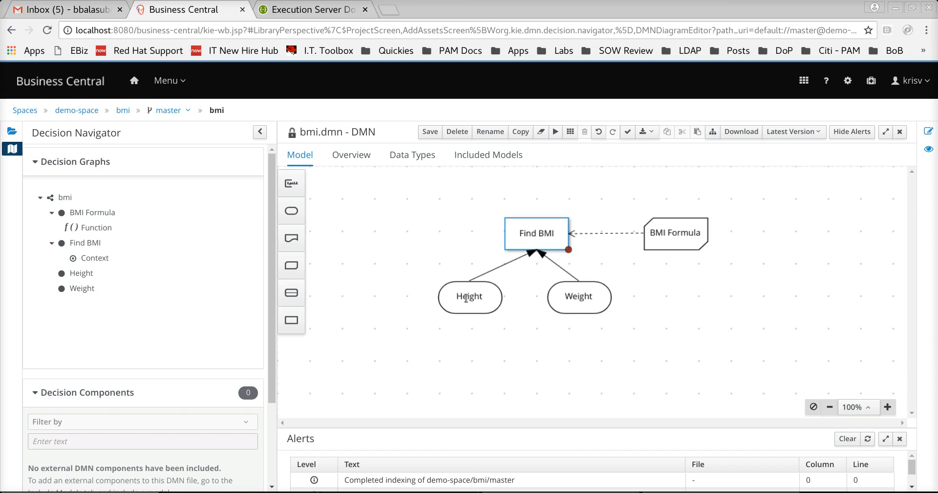
click(96, 258)
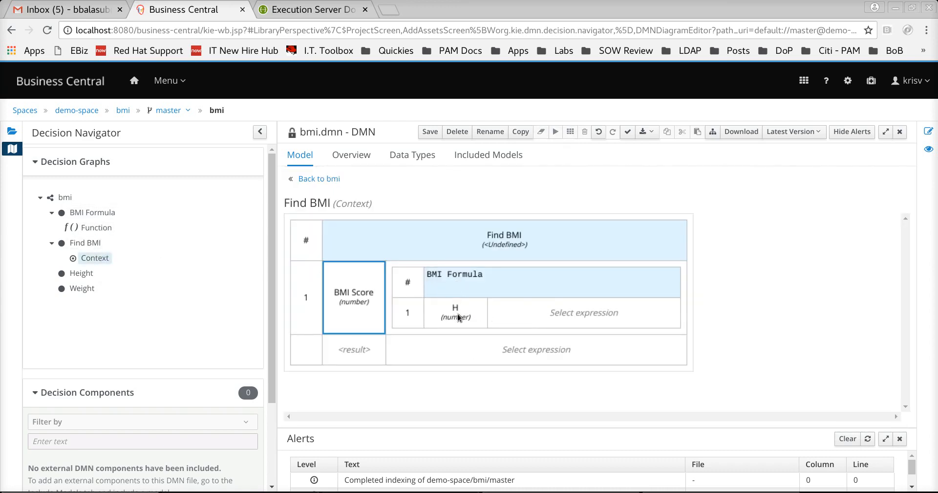
- Pass Height as the literal expression value of parameter H
click(570, 316)
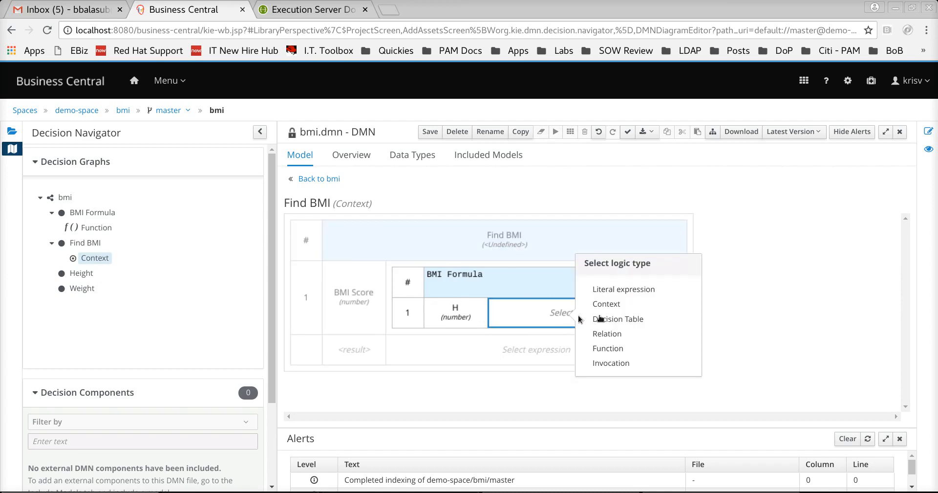
click(622, 292)
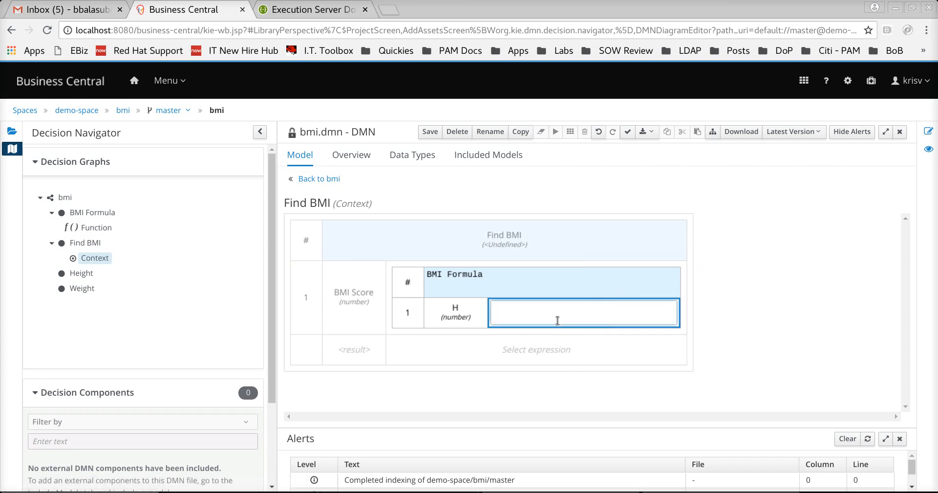
text(Height)
key(Return)
key(BackSpace)
click(411, 321)
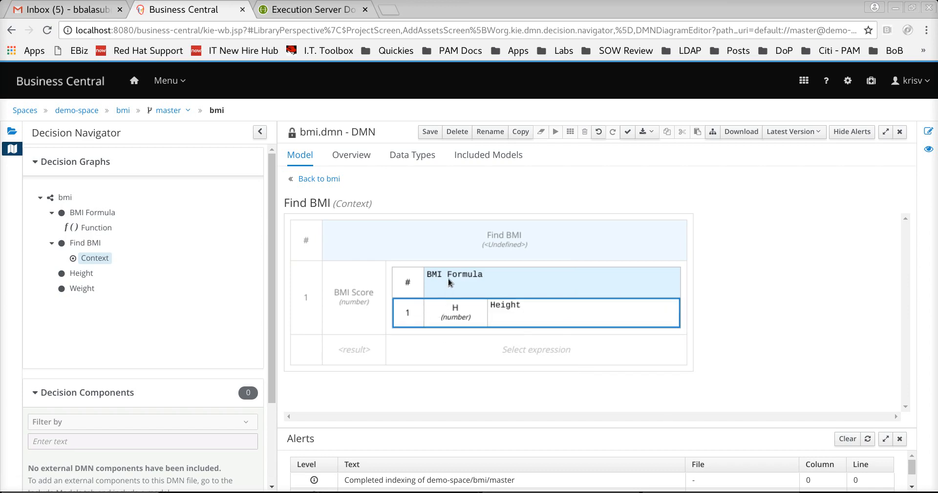
- Insert a new parameter row below H and name it W
right_click(432, 309)
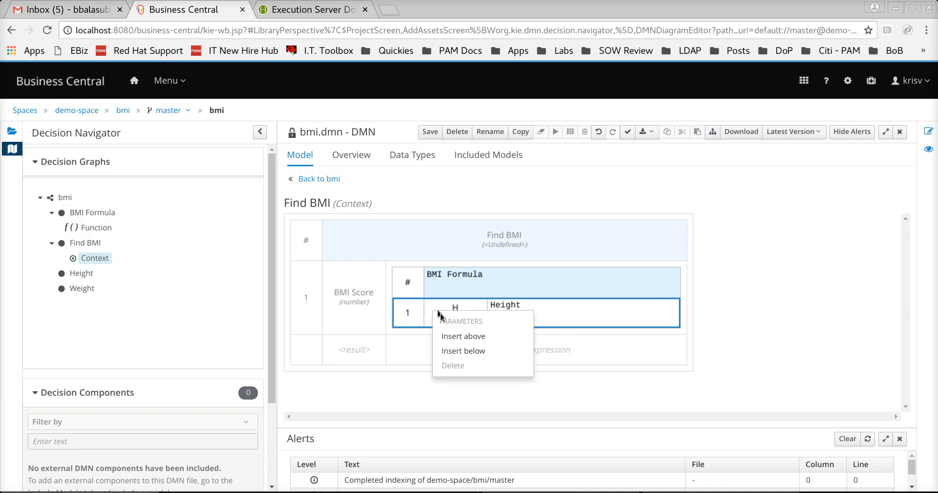
click(470, 353)
triple_click(487, 339)
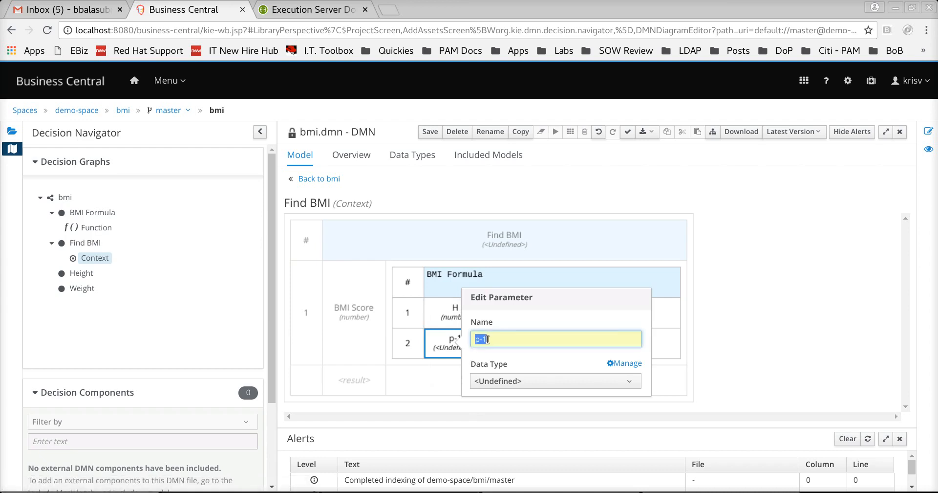
text(W)
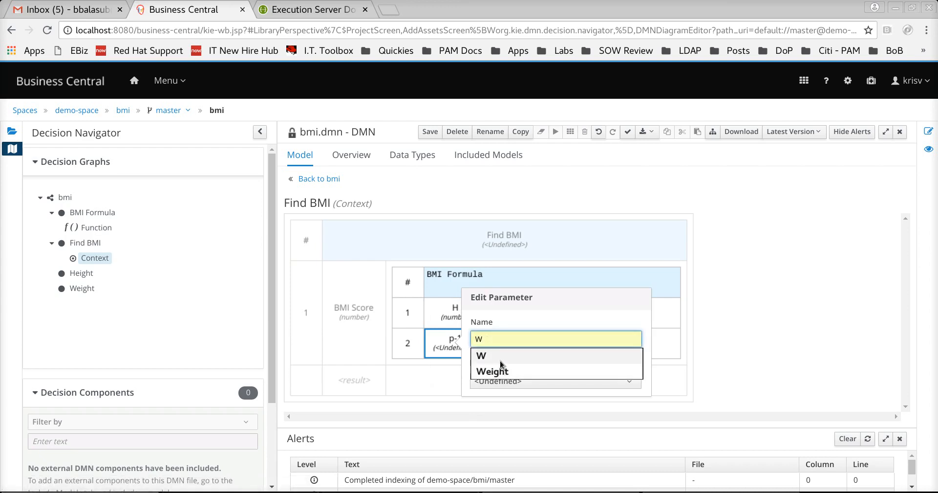
click(503, 380)
- Make parameter W a number and give it the literal value Weight
click(512, 318)
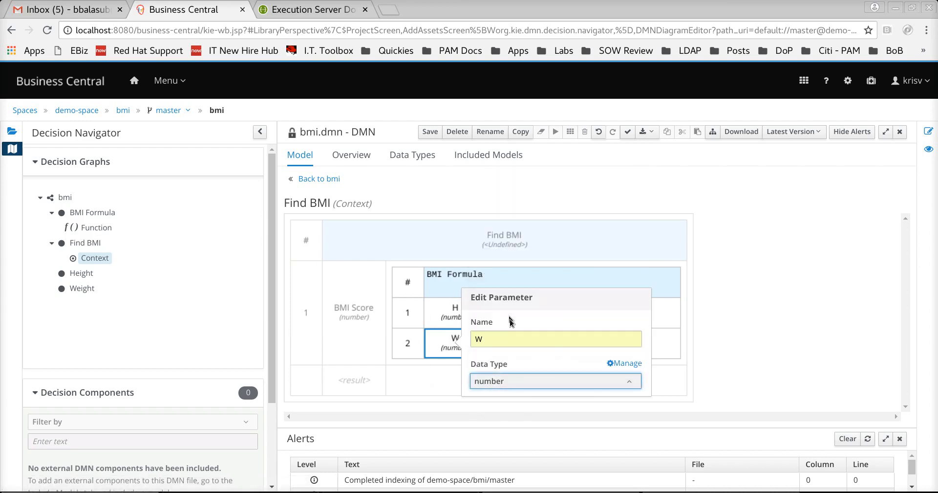
click(643, 351)
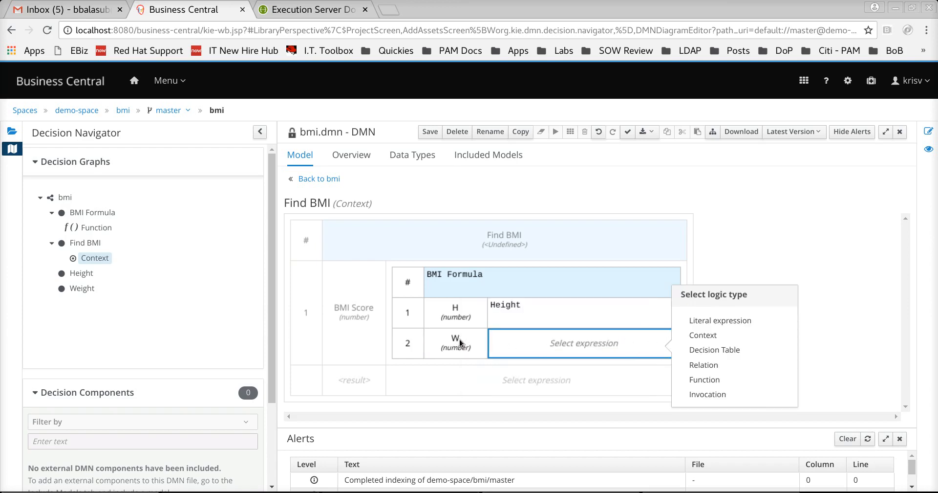
click(712, 321)
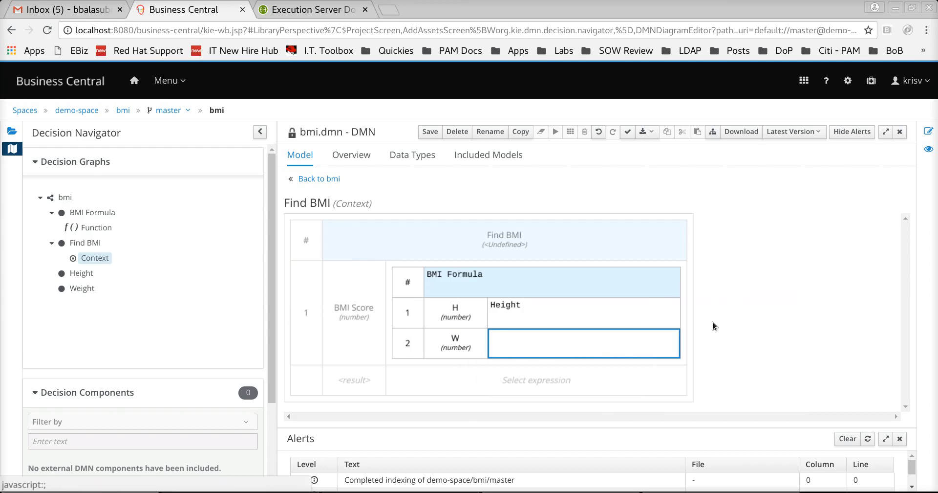
double_click(576, 345)
text(Weight)
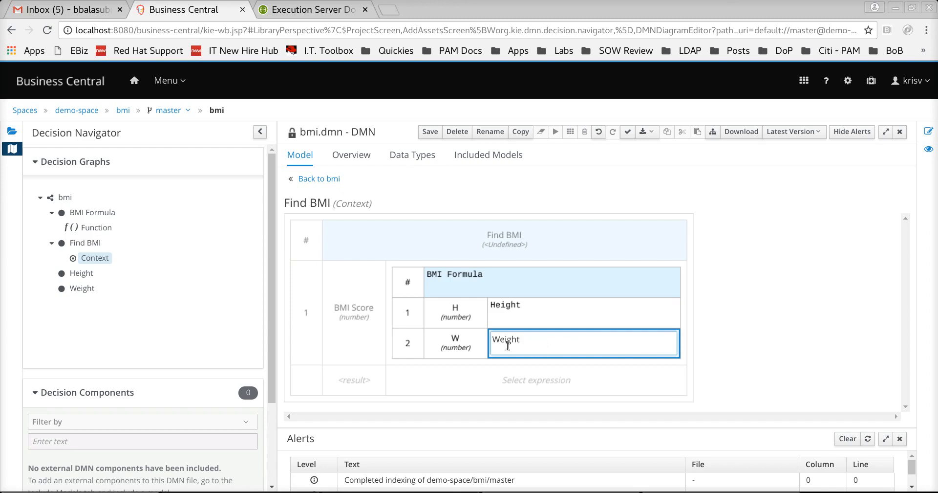
click(482, 364)
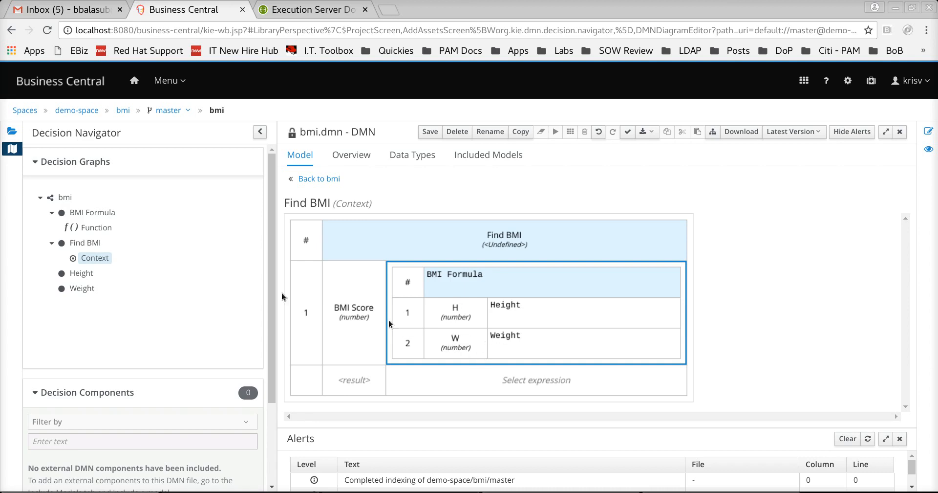
click(97, 228)
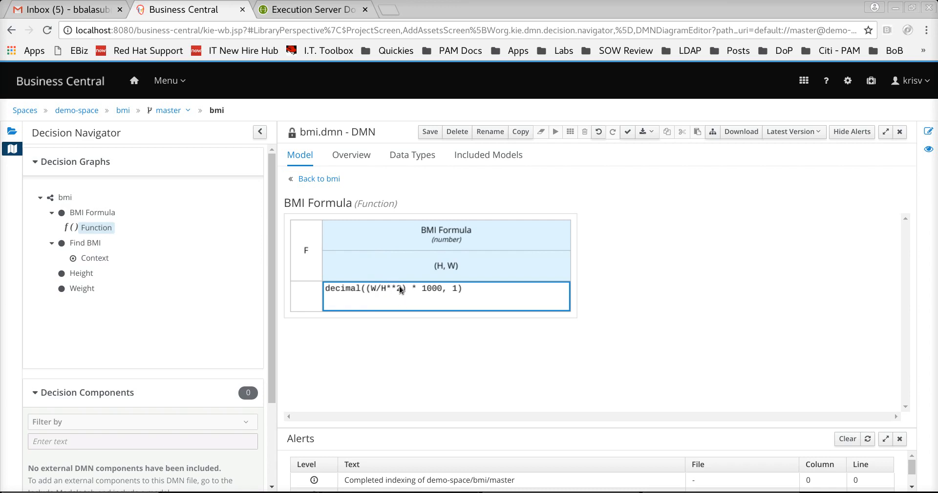
click(92, 255)
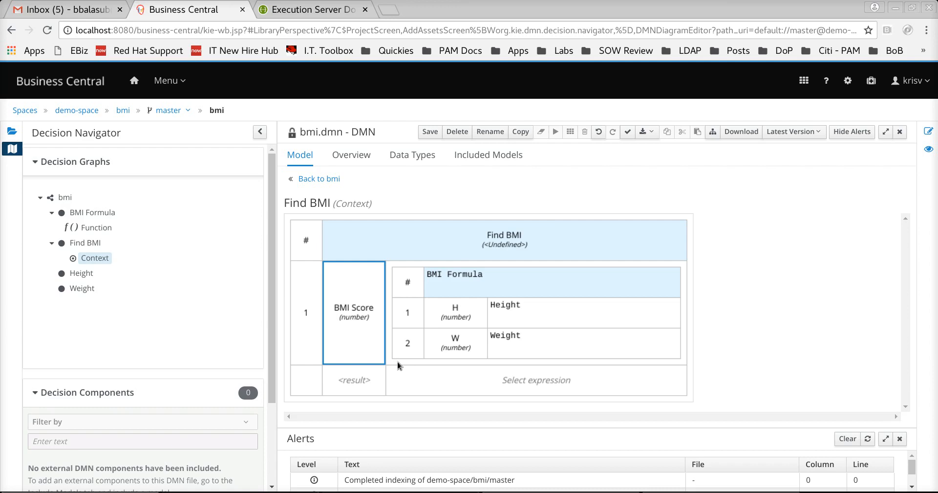
- Insert a BMI Category entry below BMI Score and set its data type to string
right_click(373, 356)
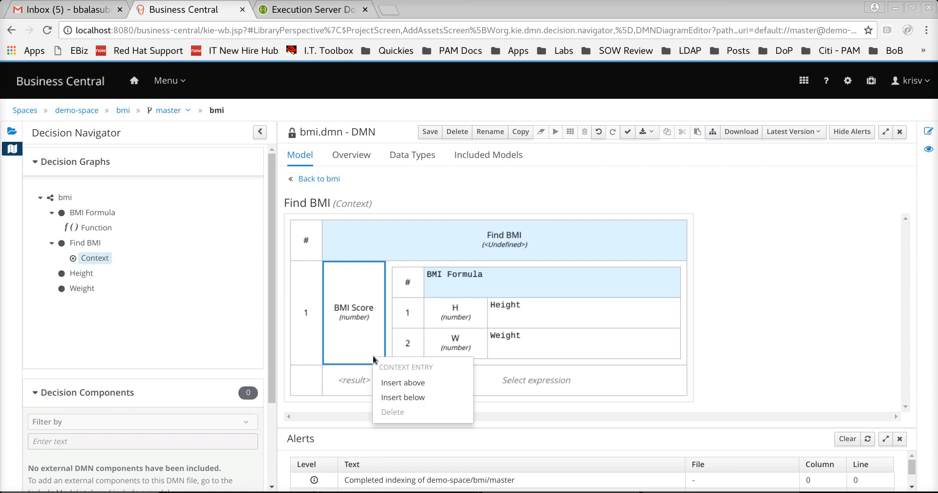
click(413, 397)
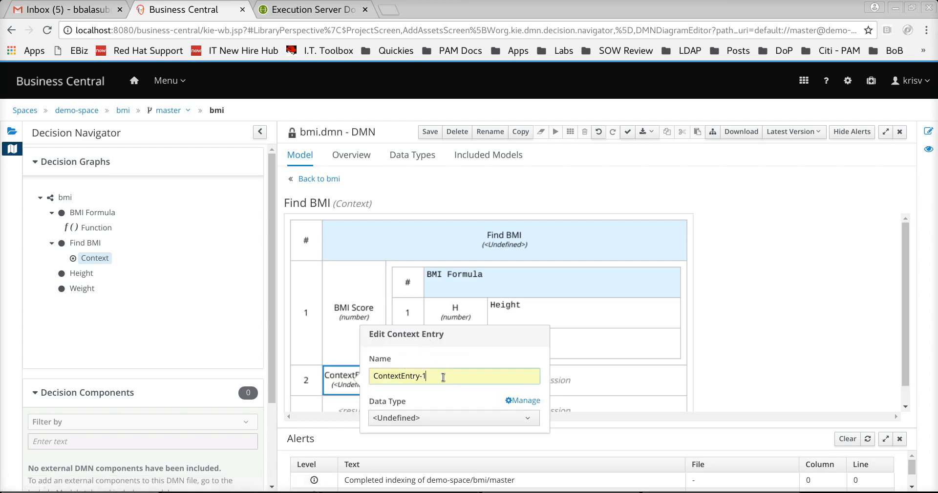
key(ctrl+a)
text(BMI)
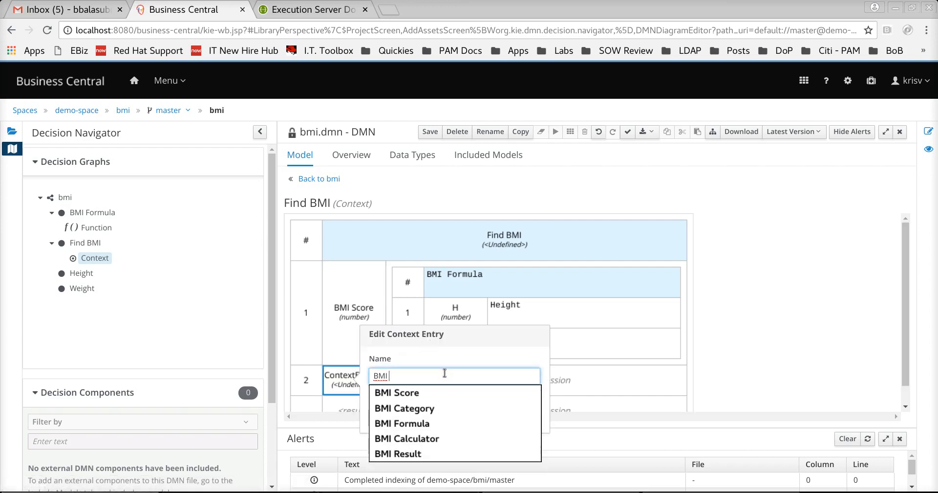
click(420, 407)
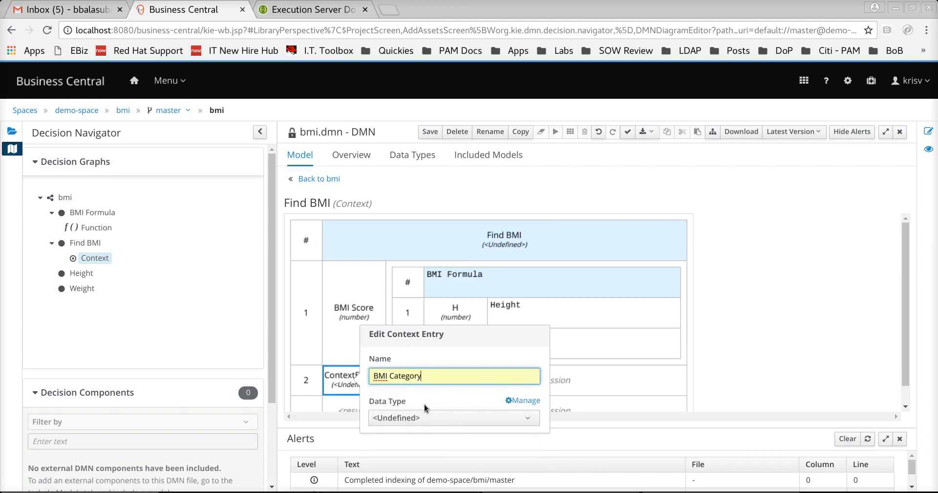
click(450, 416)
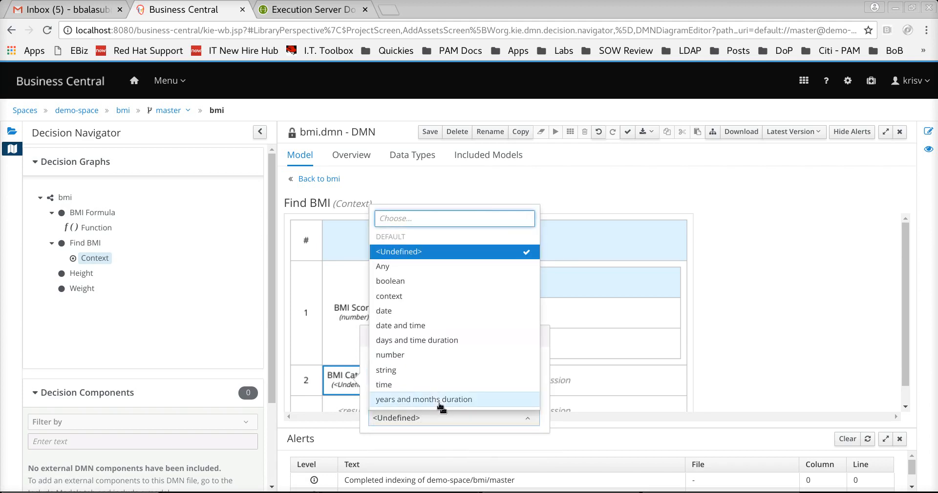
click(405, 372)
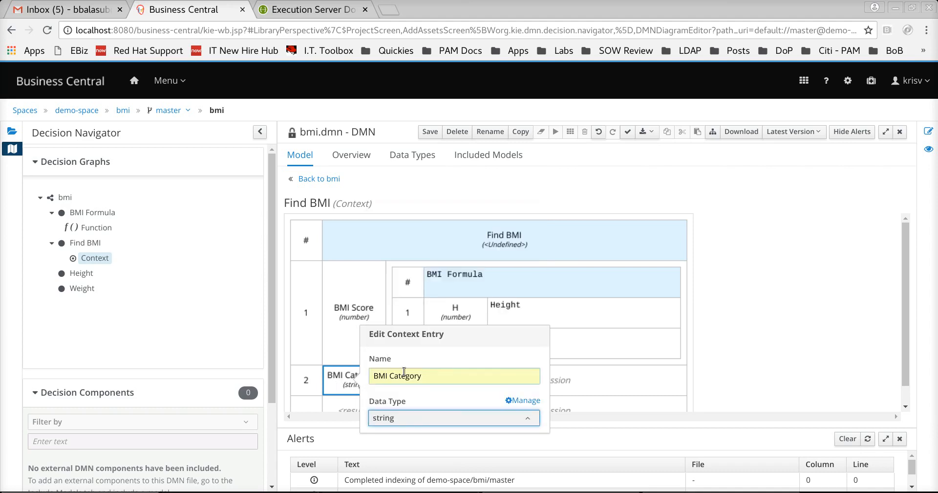
click(560, 373)
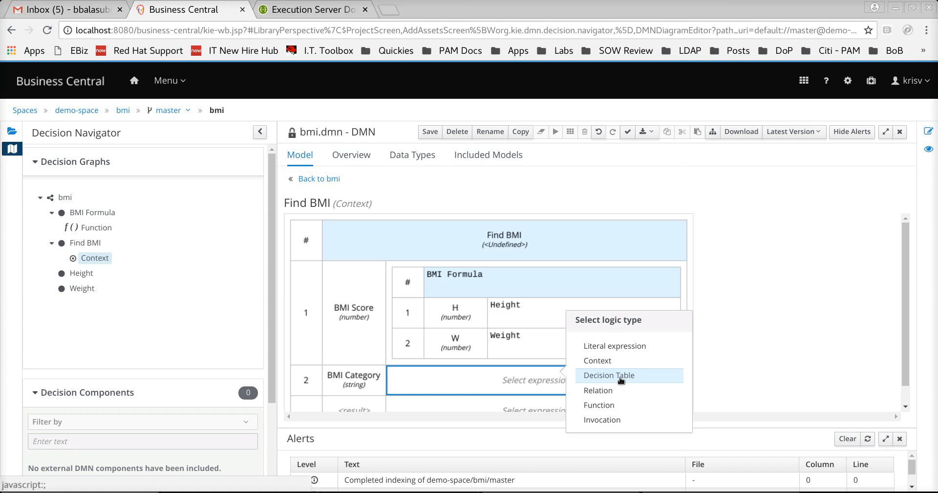
- Make BMI Category's logic a decision table and hide the alerts
click(620, 379)
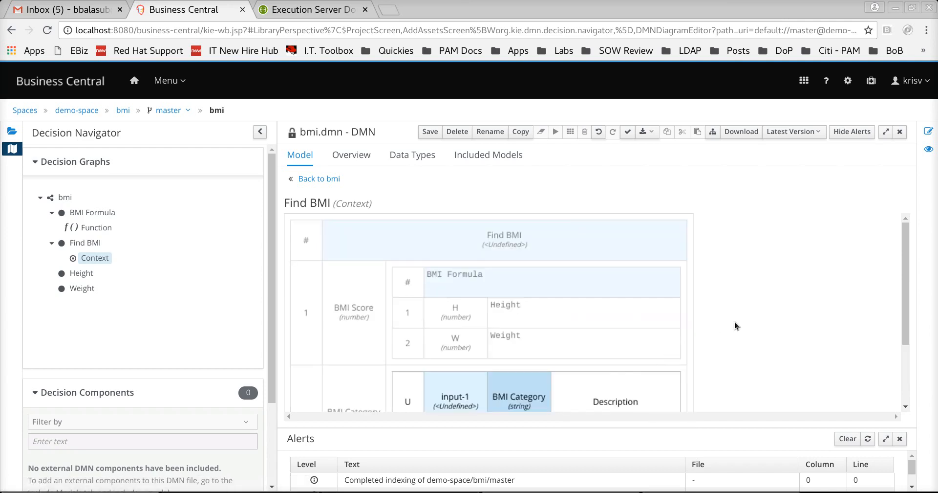
scroll(734, 321, down, 2)
click(900, 439)
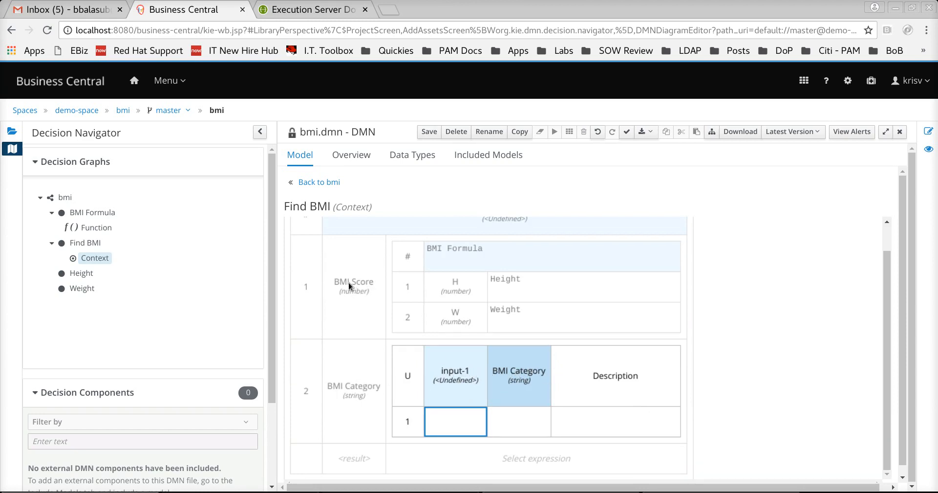
- Rename the decision table input from input-1 to BMI Score with type number
double_click(455, 375)
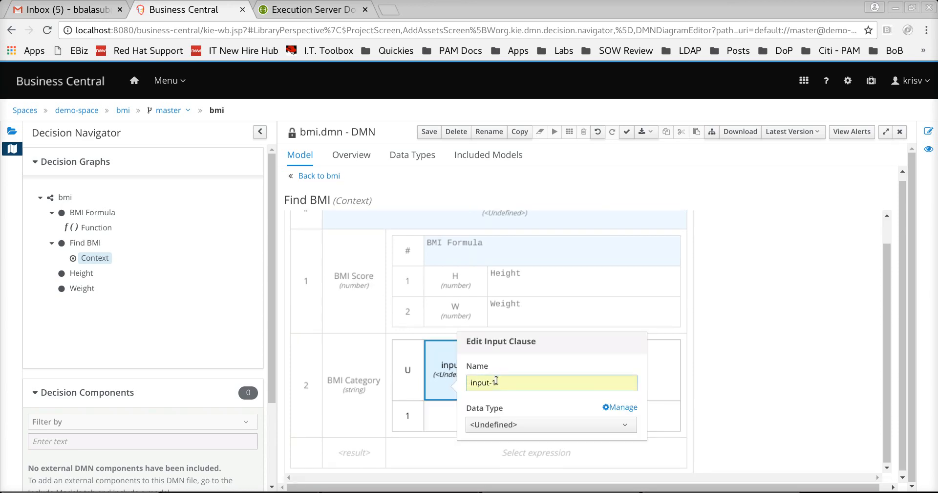
triple_click(495, 380)
text(BMI Score)
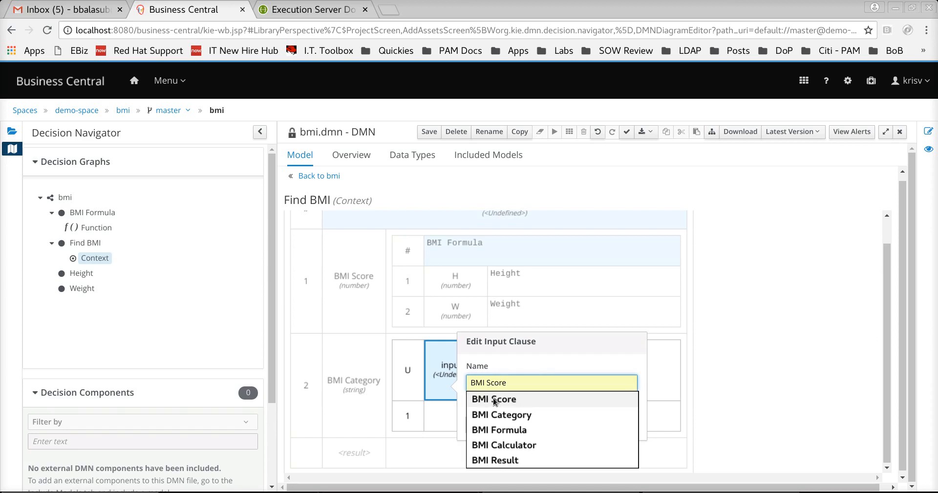
click(494, 399)
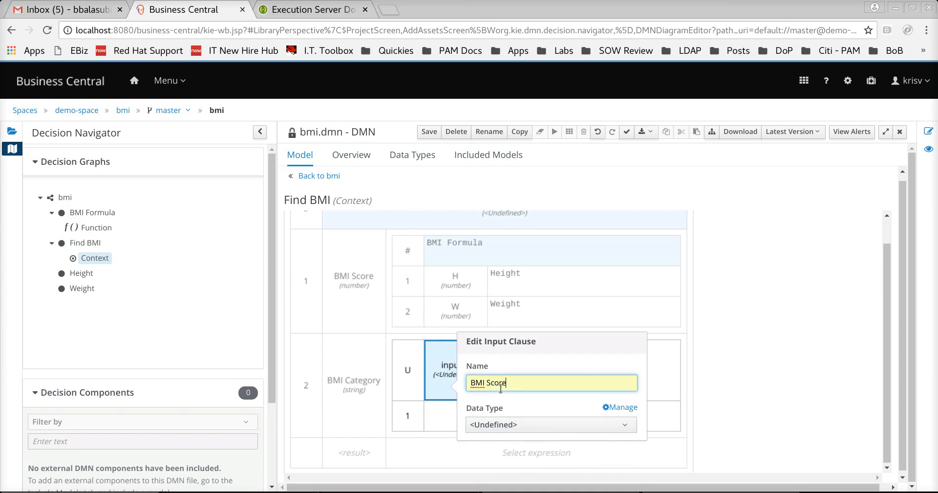
click(551, 424)
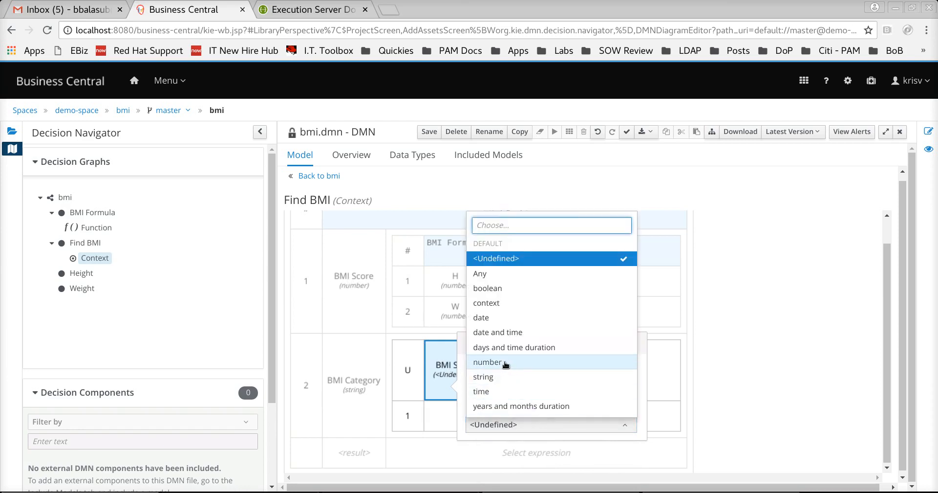
click(506, 362)
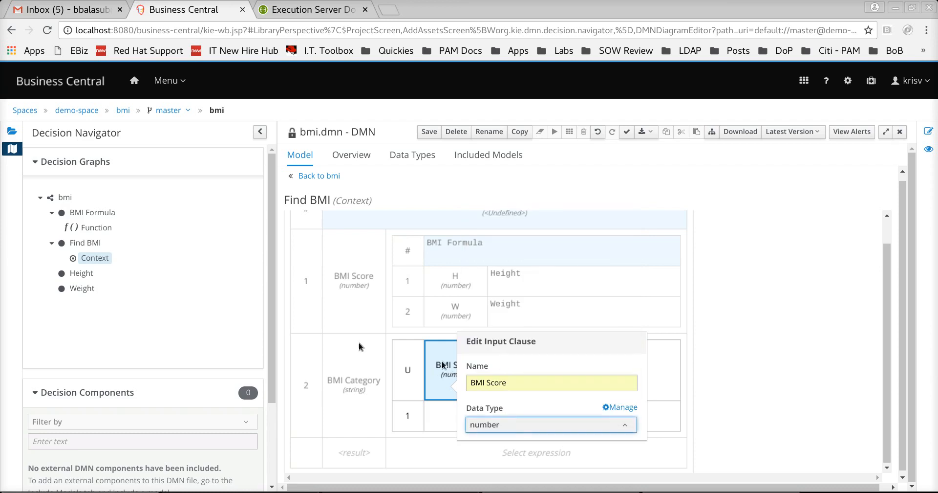
click(667, 386)
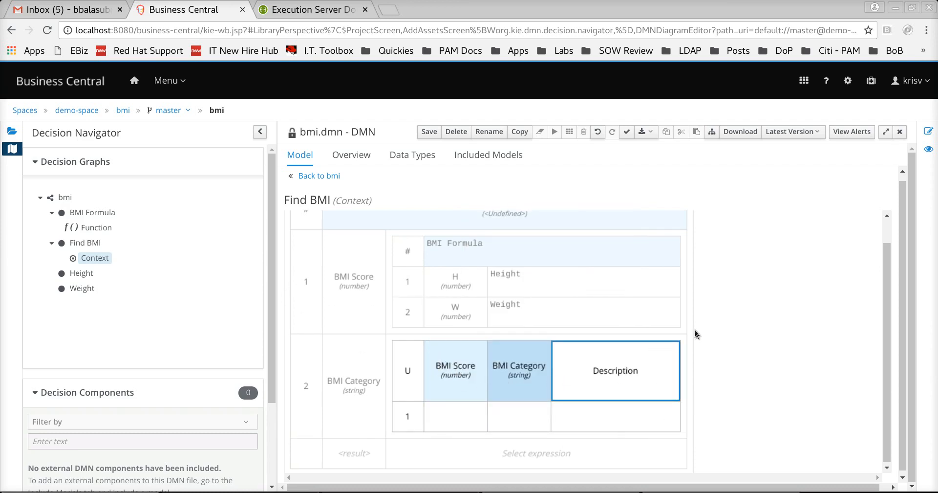
- Widen the context table and the BMI Category and BMI Score columns
drag(692, 325, 857, 314)
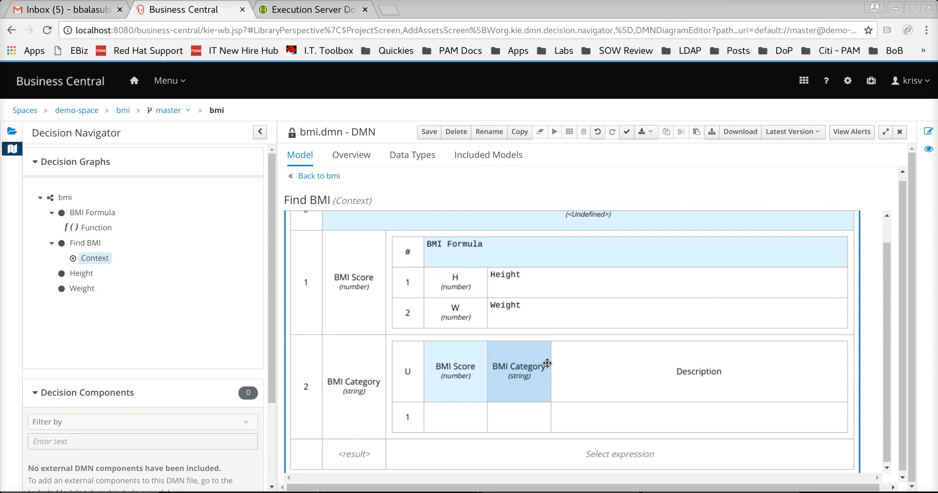
drag(550, 413, 650, 400)
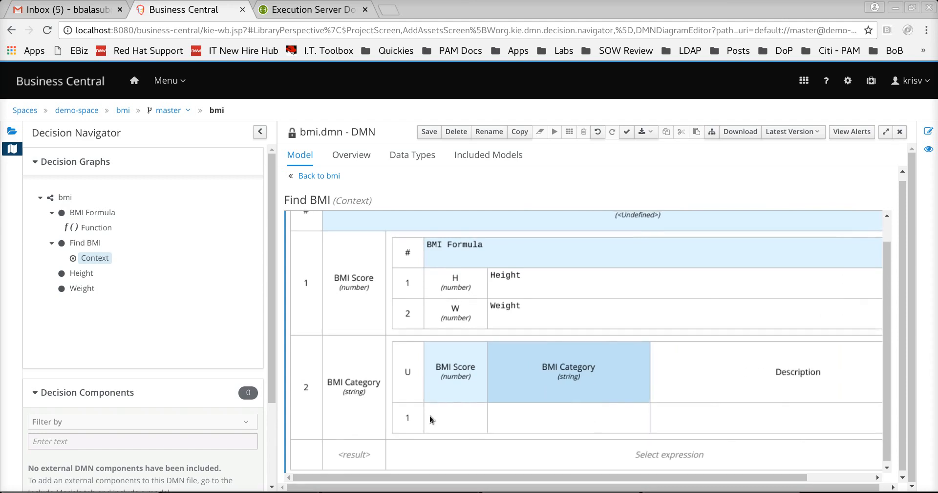
drag(487, 408, 518, 408)
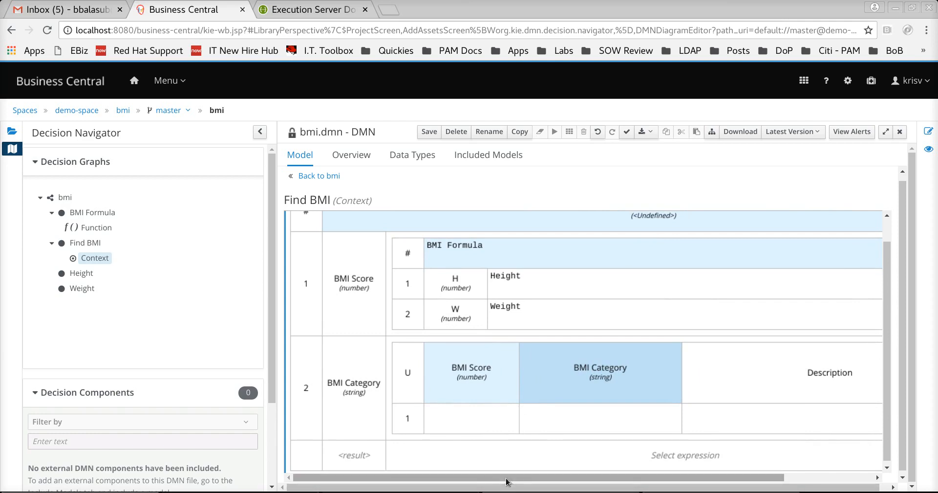
scroll(472, 375, down, 1)
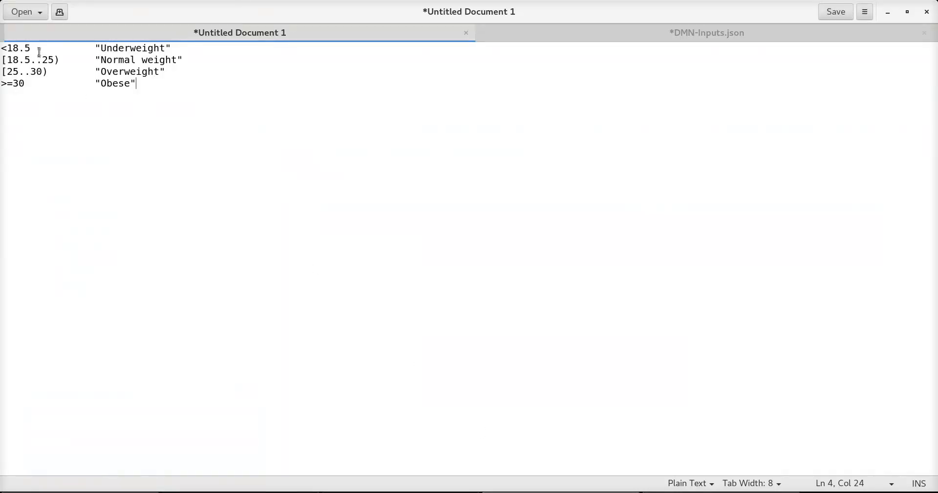
- Paste <18.5 from the notes into the first rule's BMI Score cell
drag(47, 48, 2, 48)
key(ctrl+c)
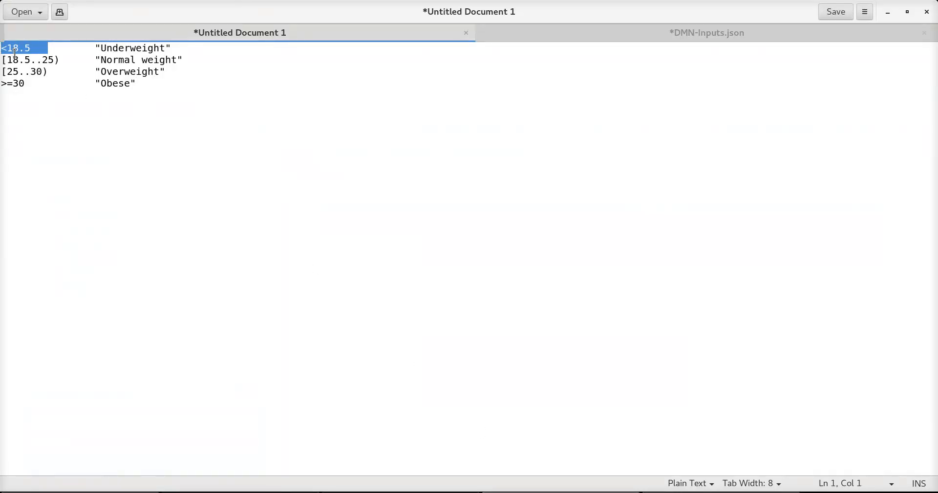
key(alt+Tab)
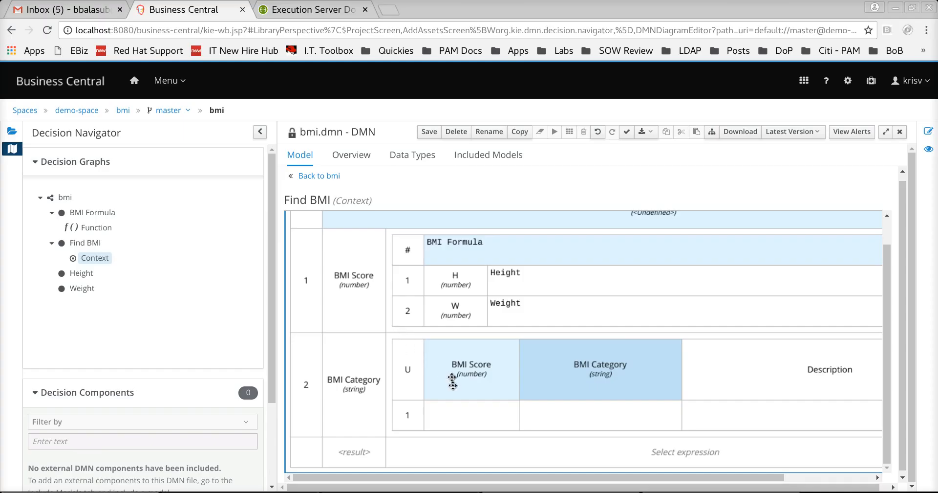
click(450, 420)
double_click(450, 420)
key(ctrl+v)
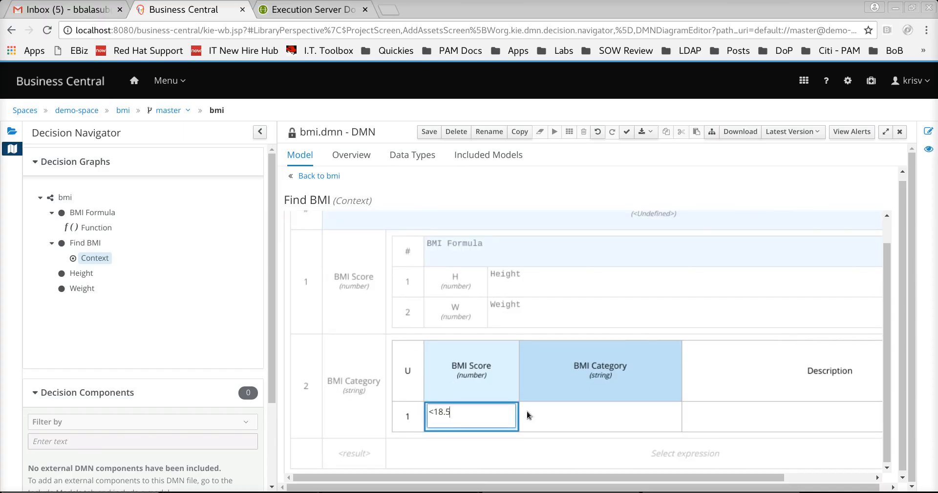
click(536, 409)
- Set the first rule's BMI Category to Underweight, copied from the notes
double_click(535, 409)
key(alt+Tab)
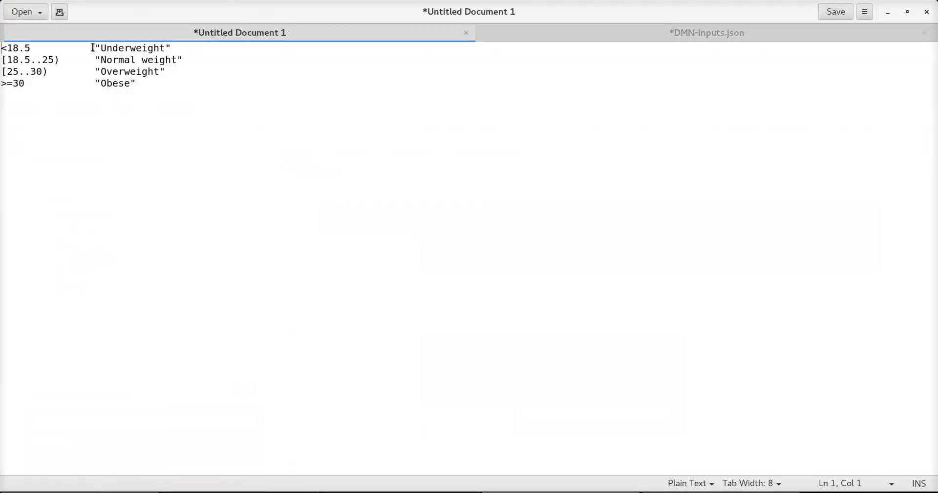
drag(95, 48, 205, 42)
key(ctrl+c)
key(alt+Tab)
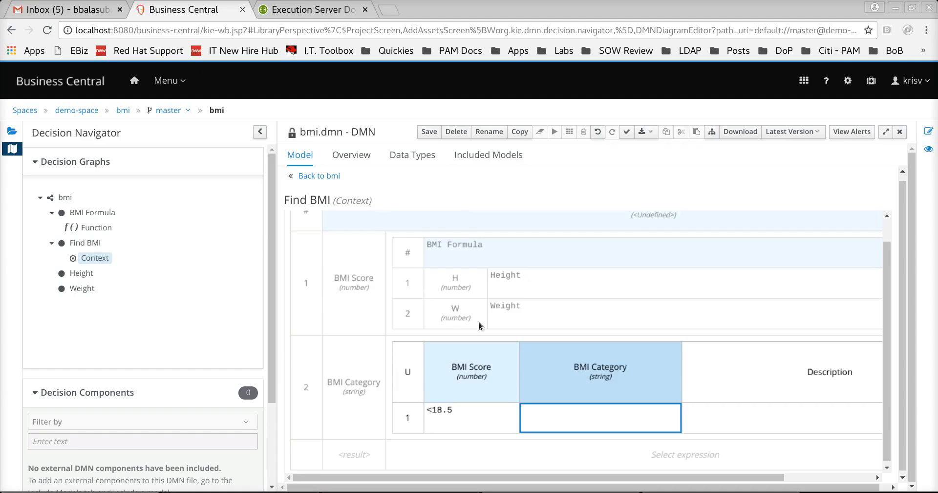
click(548, 413)
key(ctrl+v)
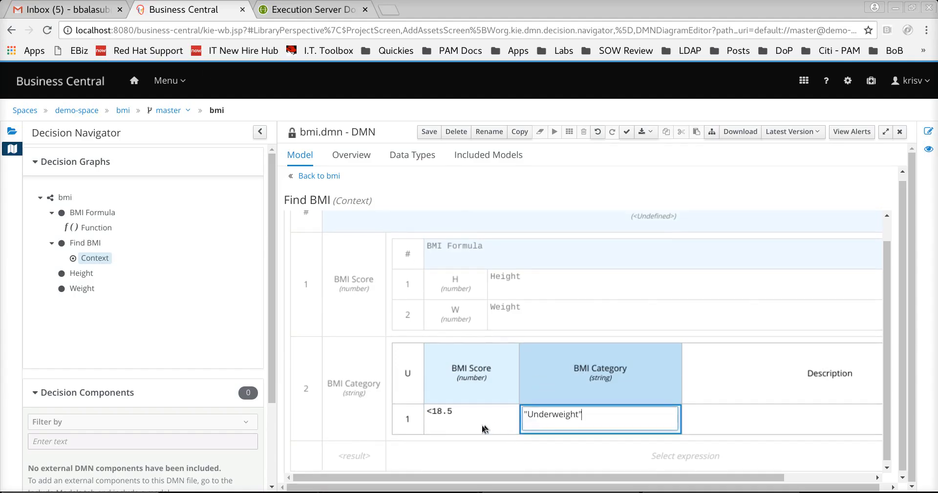
click(447, 418)
- Insert a second rule below rule 1 with BMI Score [18.5..25)
right_click(433, 423)
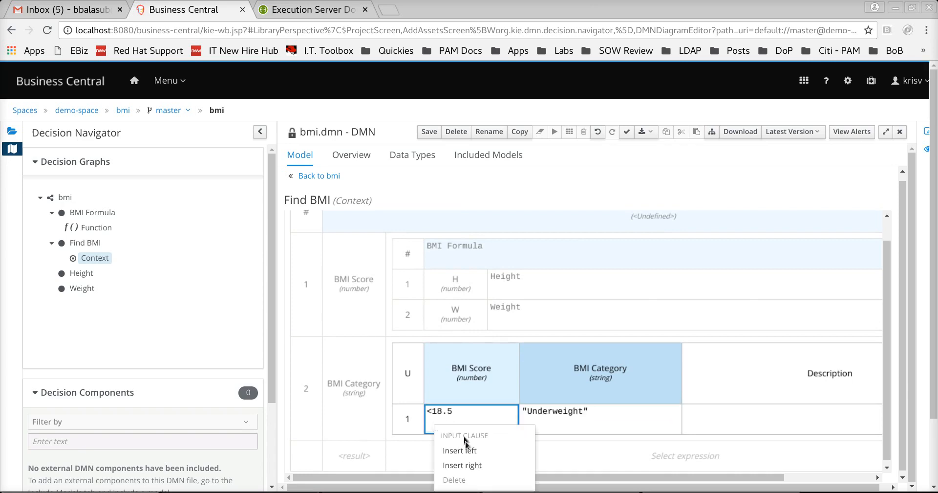
click(409, 419)
right_click(410, 419)
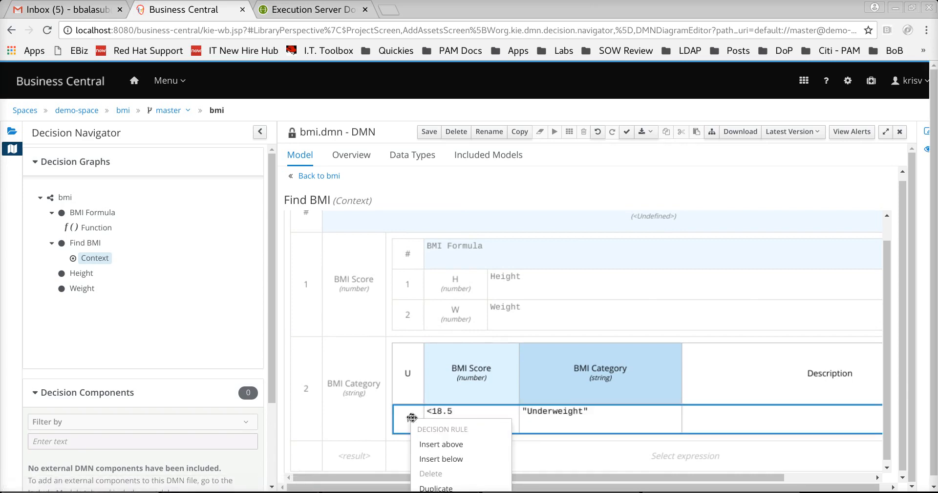
click(437, 459)
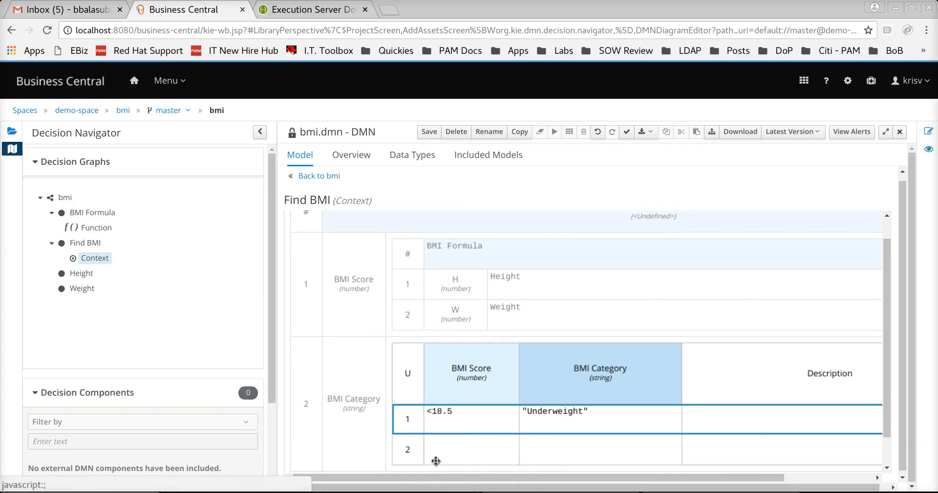
scroll(459, 385, down, 1)
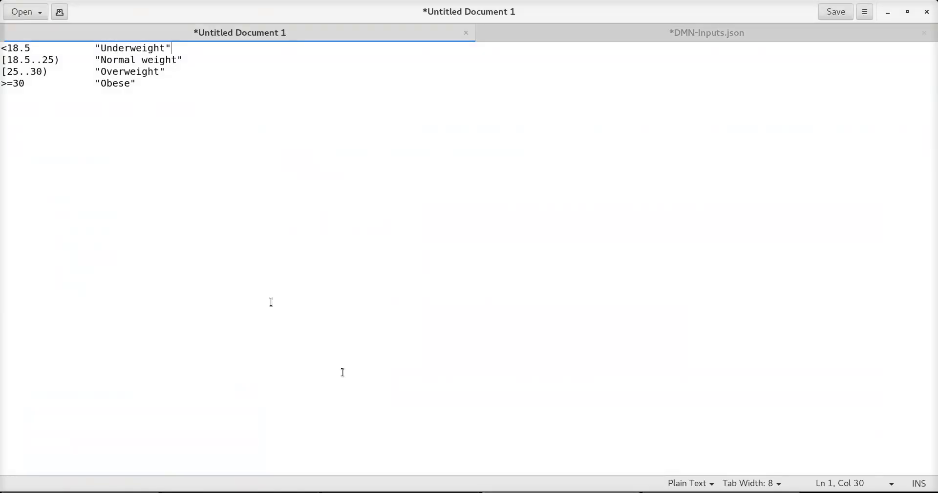
drag(60, 60, 2, 60)
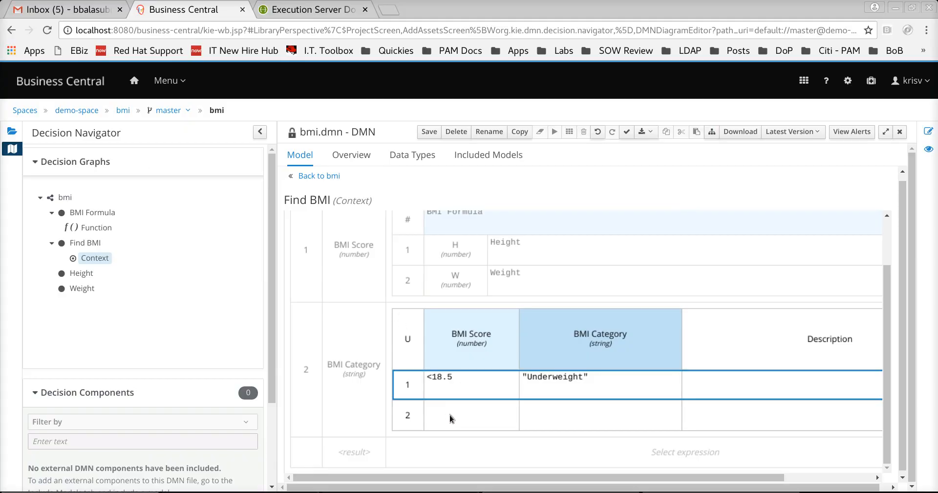
double_click(450, 415)
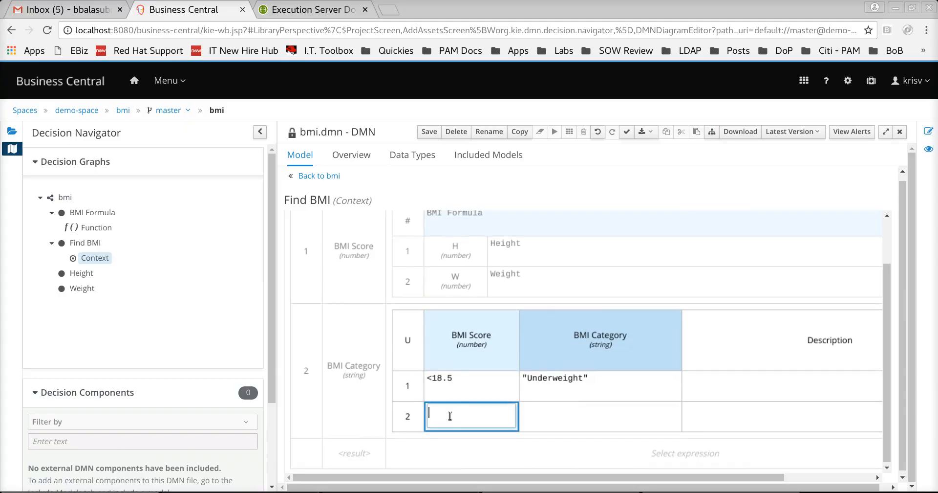
key(ctrl+v)
drag(466, 411, 440, 410)
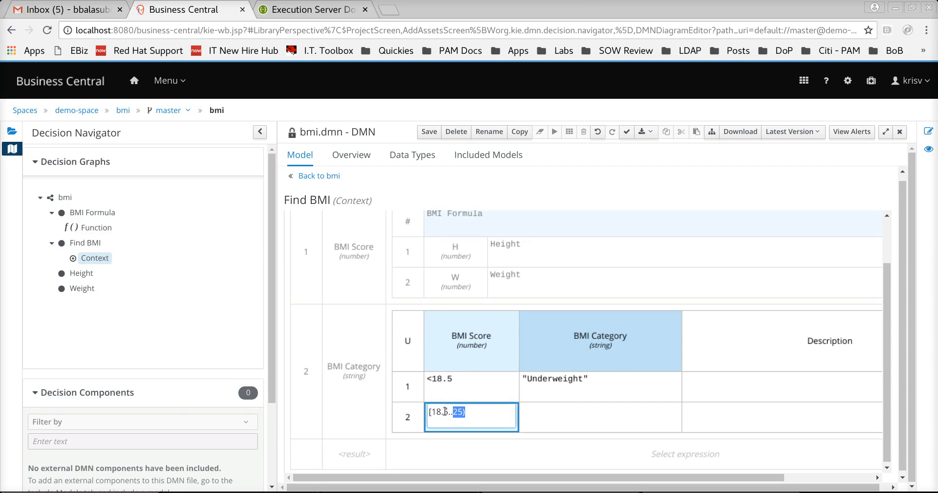
mouse_move(448, 412)
mouse_down()
mouse_move(427, 412)
mouse_move(464, 411)
mouse_up()
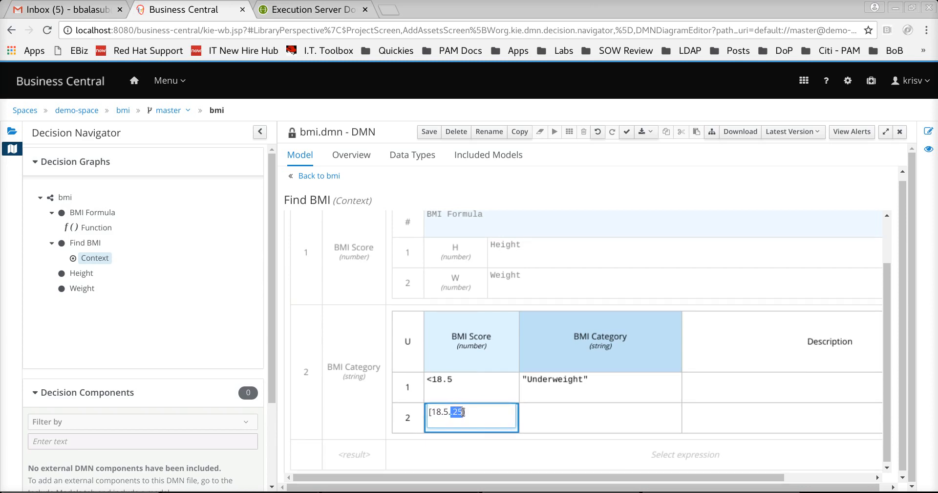
- Set rule 2's BMI Category to Normal weight and recheck its [18.5..25) range
double_click(599, 419)
key(alt+Tab)
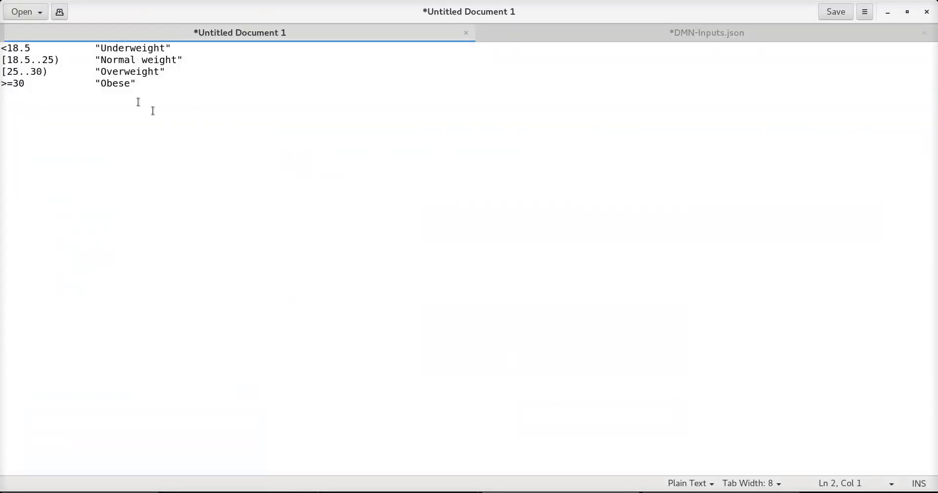
drag(95, 59, 188, 62)
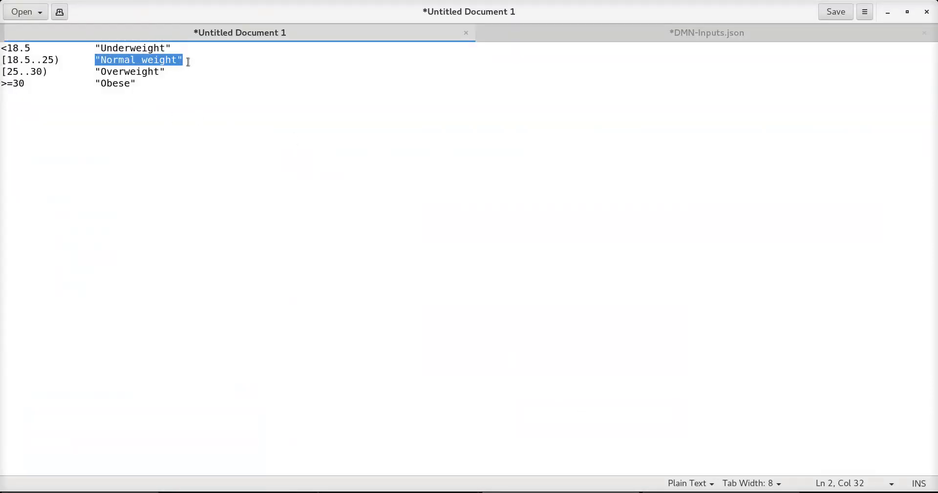
key(alt+Tab)
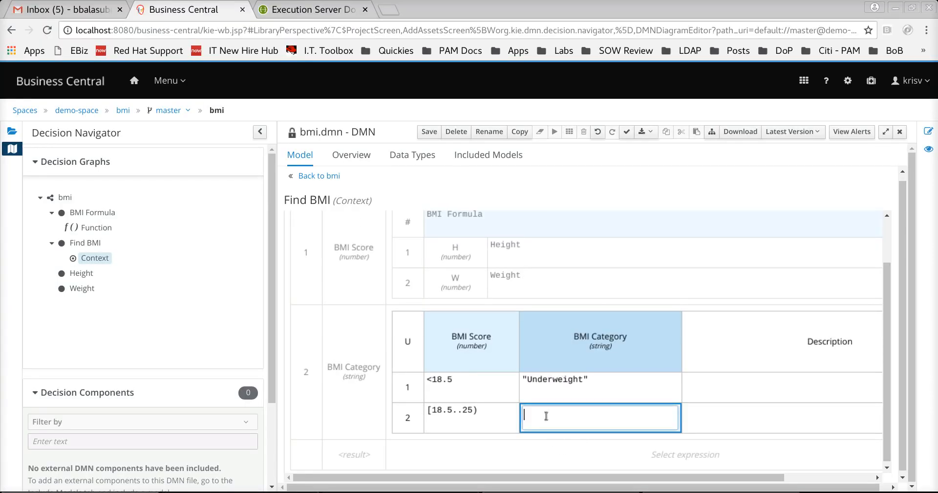
key(ctrl+v)
click(464, 422)
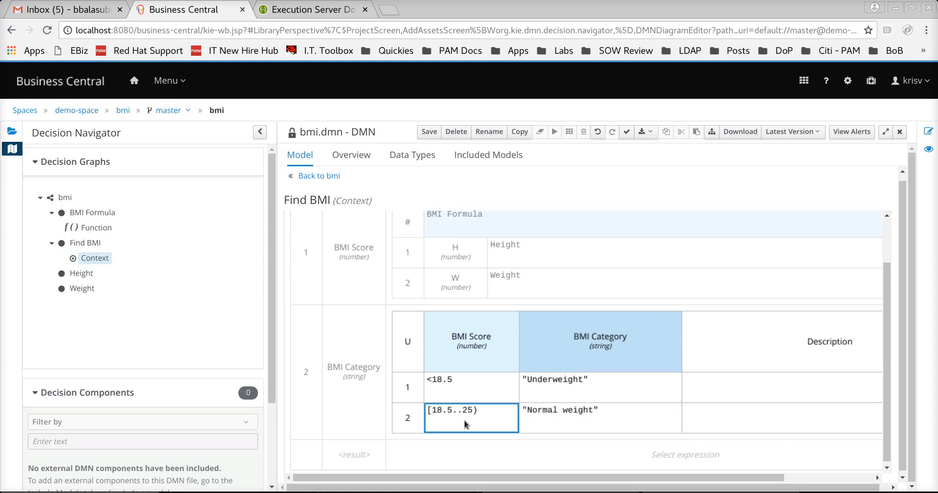
double_click(433, 413)
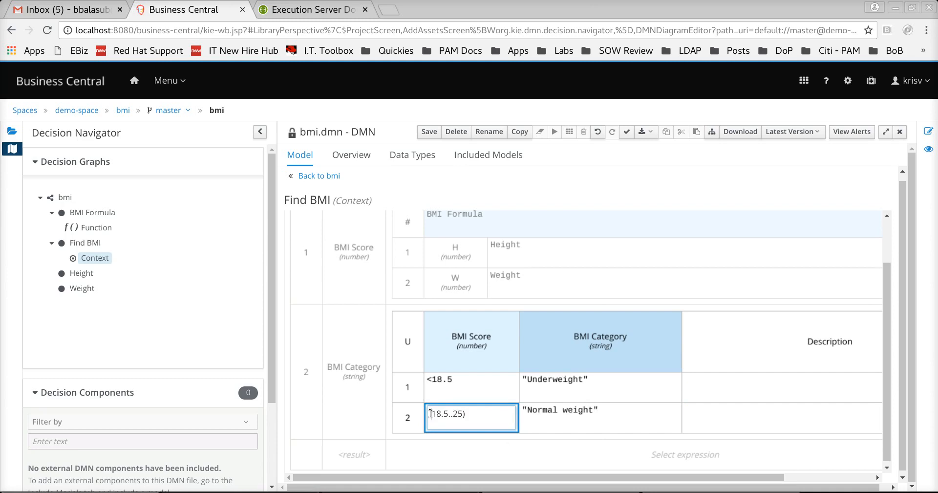
drag(465, 415, 453, 414)
click(467, 414)
click(521, 418)
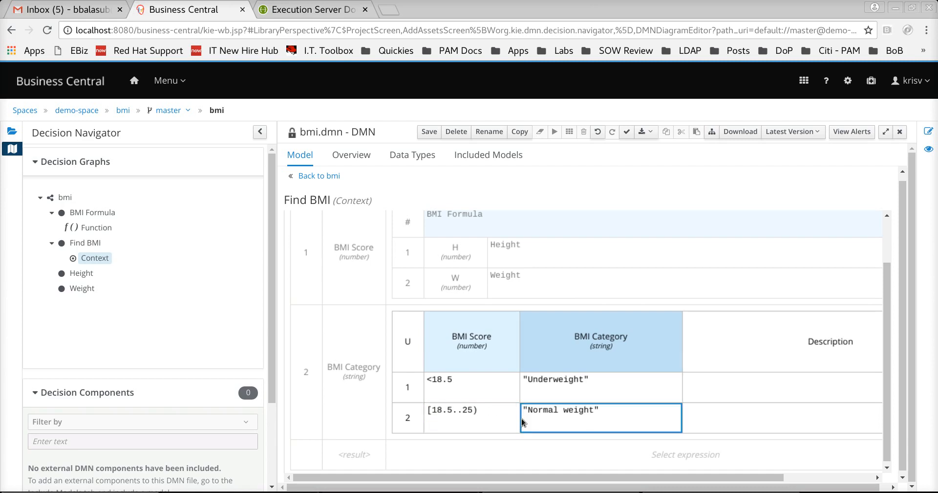
- Insert a third rule below rule 2 with BMI Score [25..30)
right_click(407, 418)
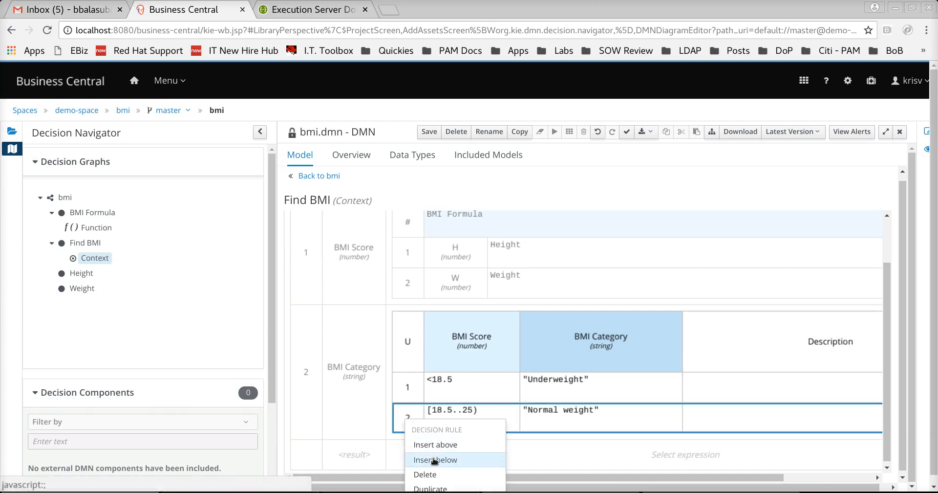
click(435, 458)
click(455, 456)
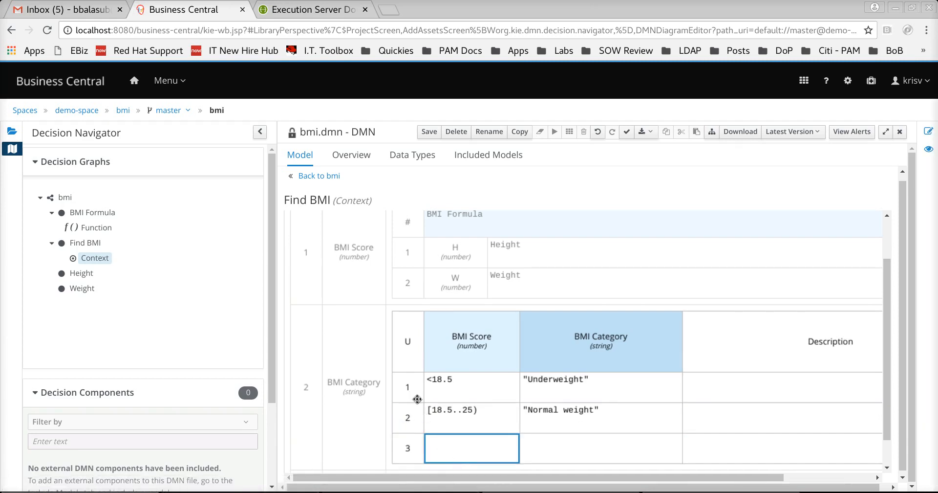
key(alt+Tab)
drag(48, 72, 2, 73)
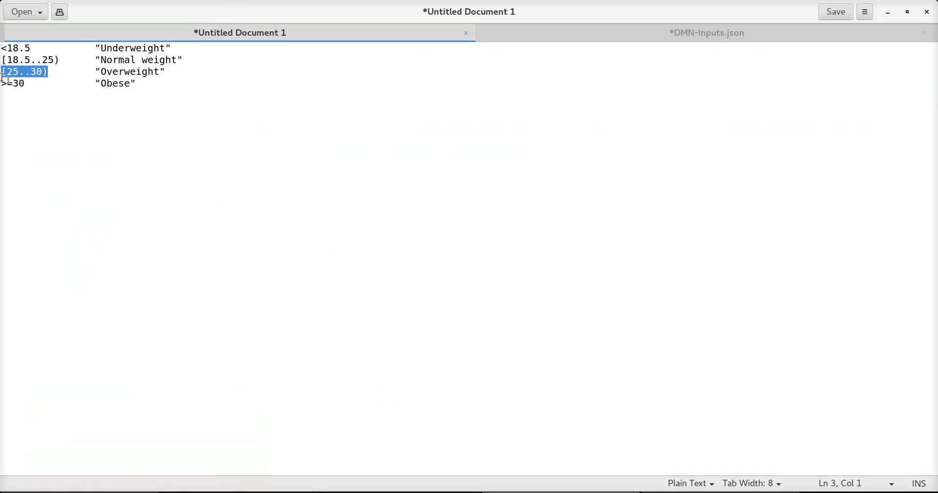
key(ctrl+c)
key(alt+Tab)
double_click(434, 446)
key(ctrl+v)
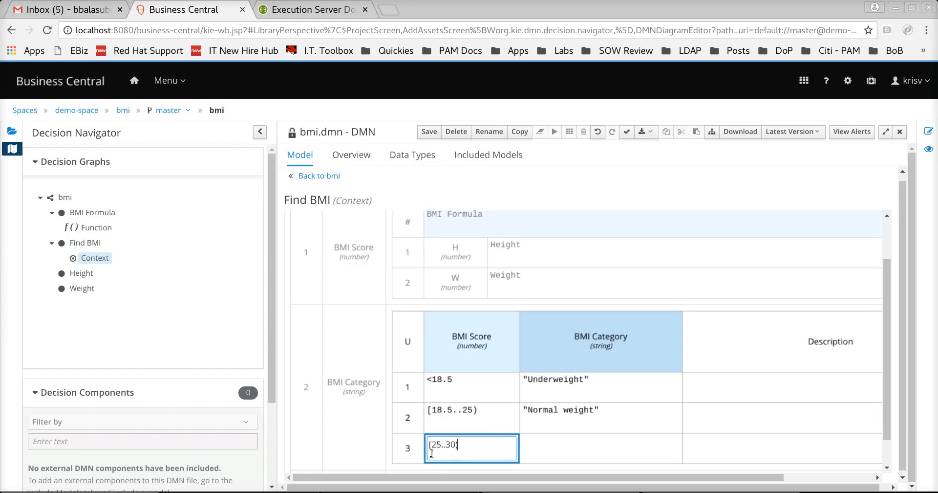
click(546, 443)
- Set rule 3's BMI Category to Overweight
key(alt+Tab)
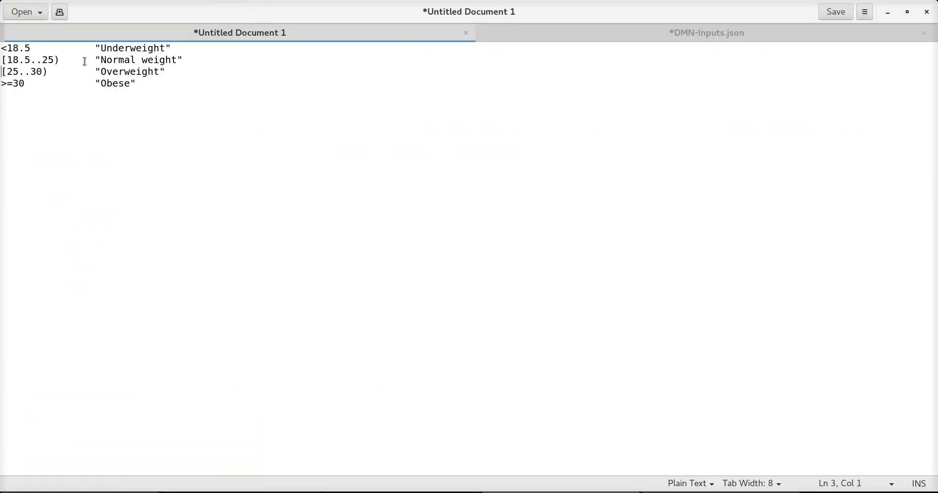
drag(90, 72, 175, 71)
key(ctrl+c)
key(alt+Tab)
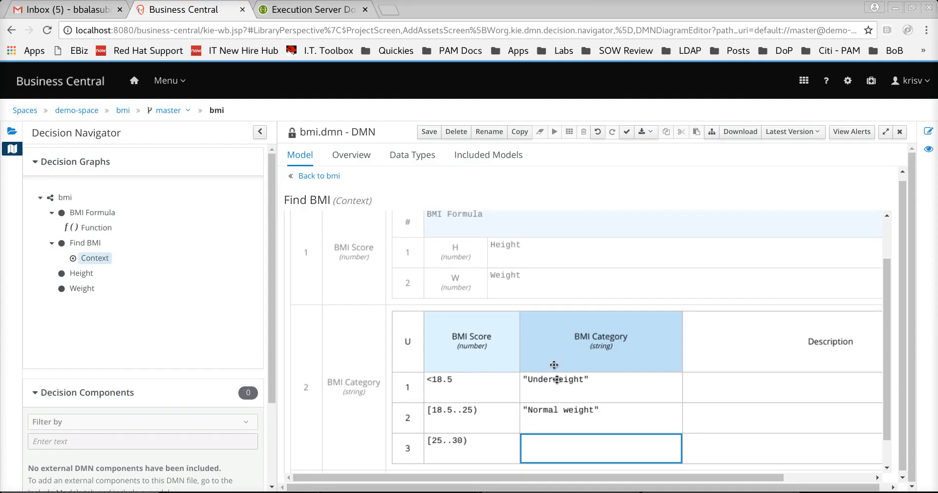
double_click(554, 436)
key(ctrl+v)
key(Return)
click(489, 444)
- Insert a fourth rule below rule 3 with BMI Score >=30
right_click(415, 451)
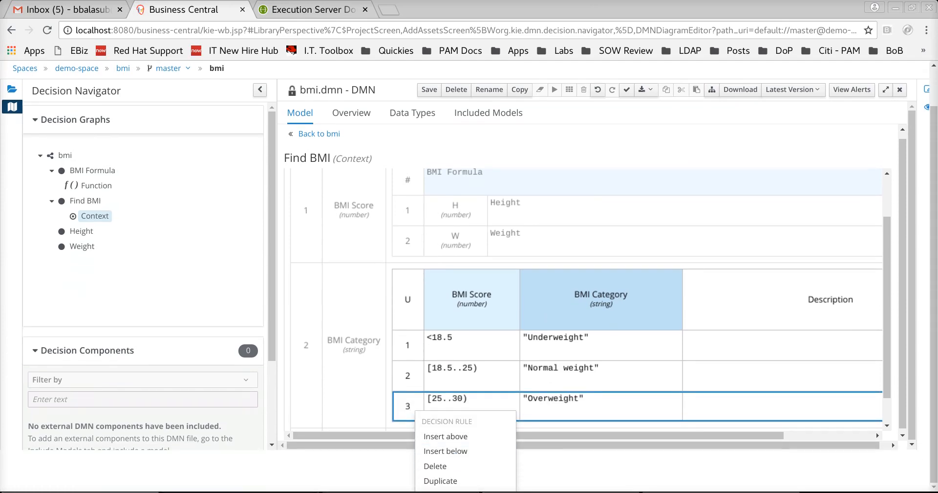
click(455, 449)
scroll(457, 452, down, 1)
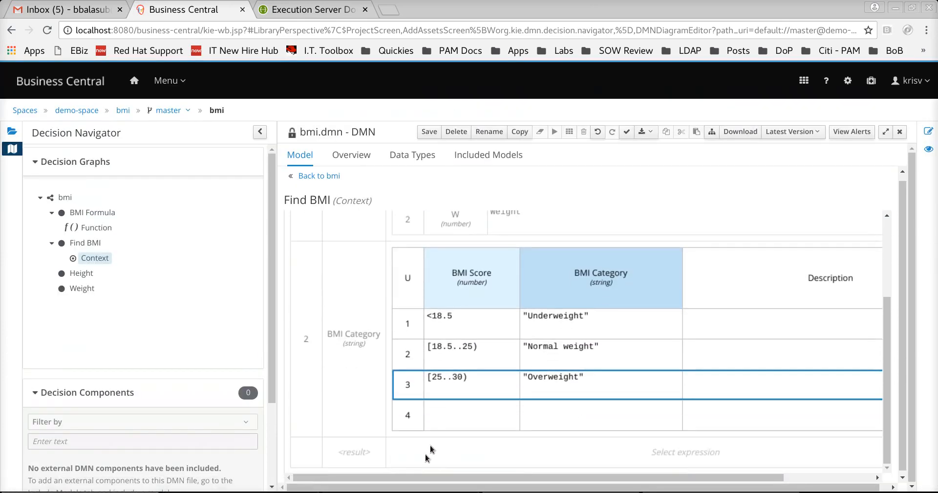
click(438, 420)
key(alt+Tab)
drag(26, 84, 2, 83)
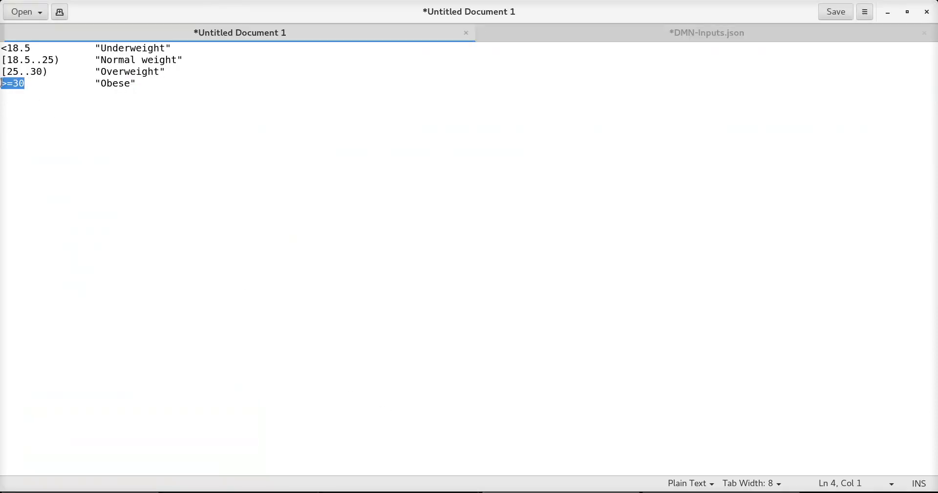
key(ctrl+c)
key(alt+Tab)
double_click(452, 415)
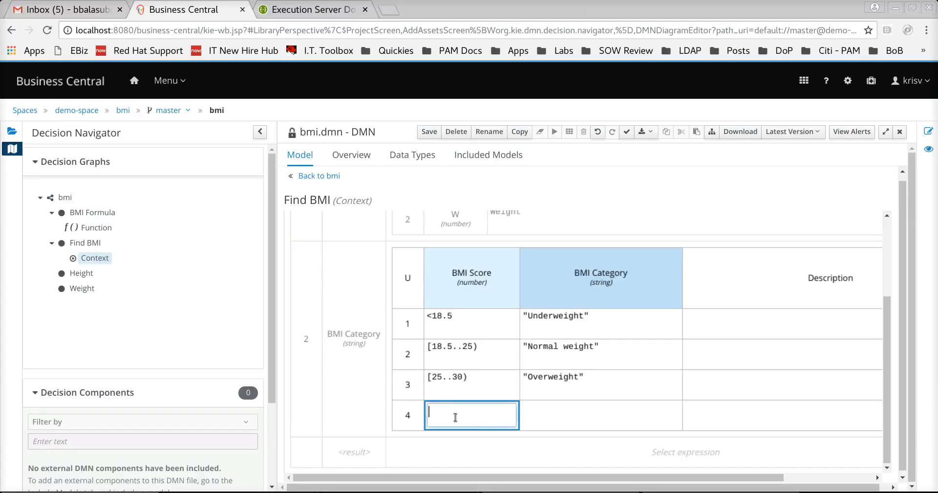
key(ctrl+v)
click(579, 416)
- Set rule 4's BMI Category to Obese
key(alt+Tab)
drag(96, 83, 132, 105)
key(ctrl+c)
key(alt+Tab)
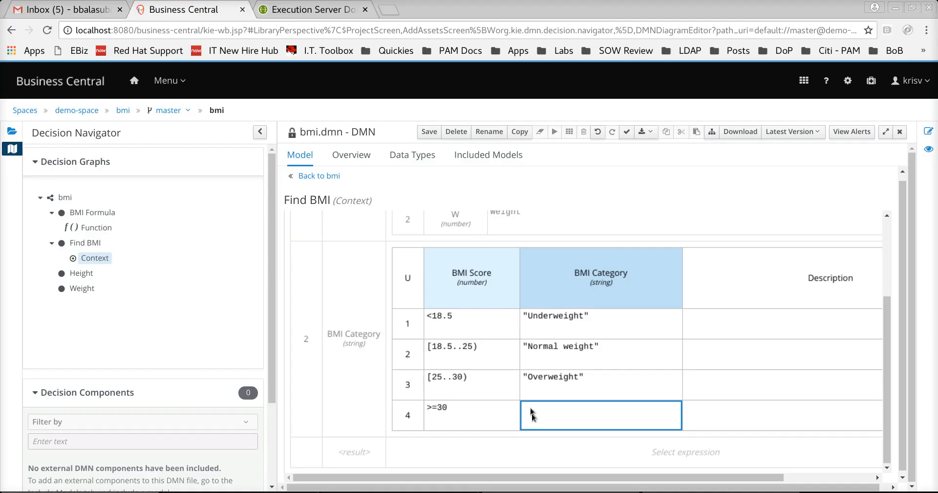
double_click(534, 415)
key(ctrl+v)
click(699, 397)
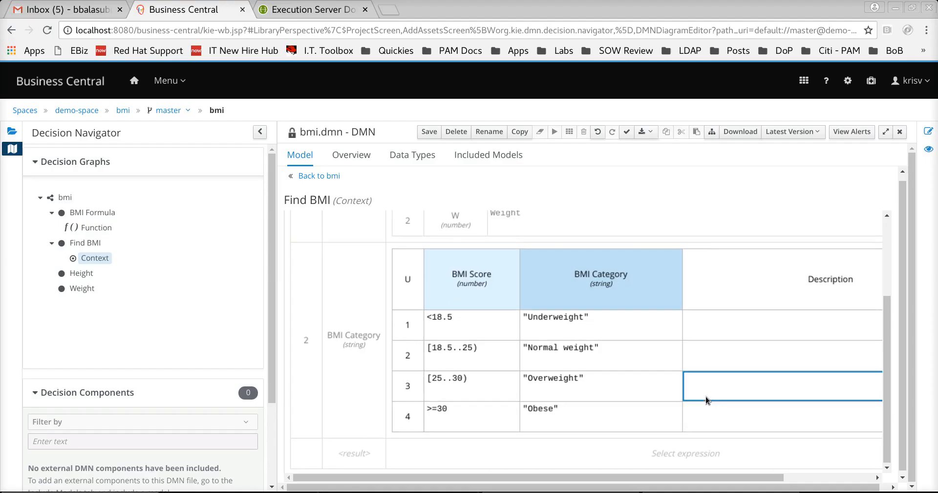
- Save the bmi model with its four-rule BMI Category table and return to the bmi diagram
scroll(592, 378, up, 3)
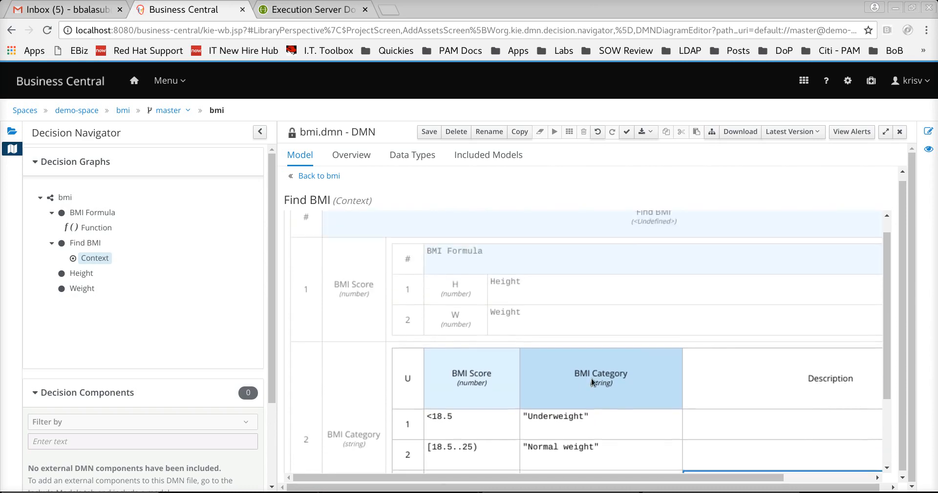
scroll(591, 378, down, 2)
scroll(591, 378, up, 1)
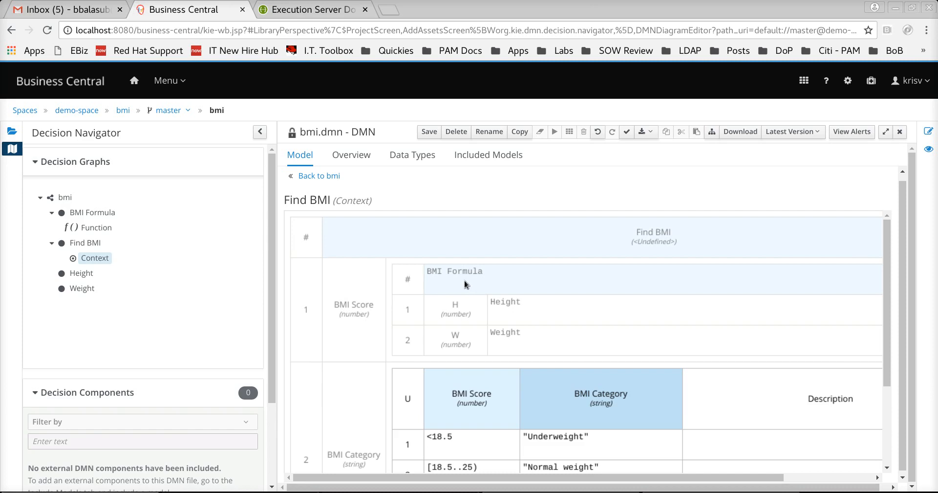
scroll(464, 280, down, 2)
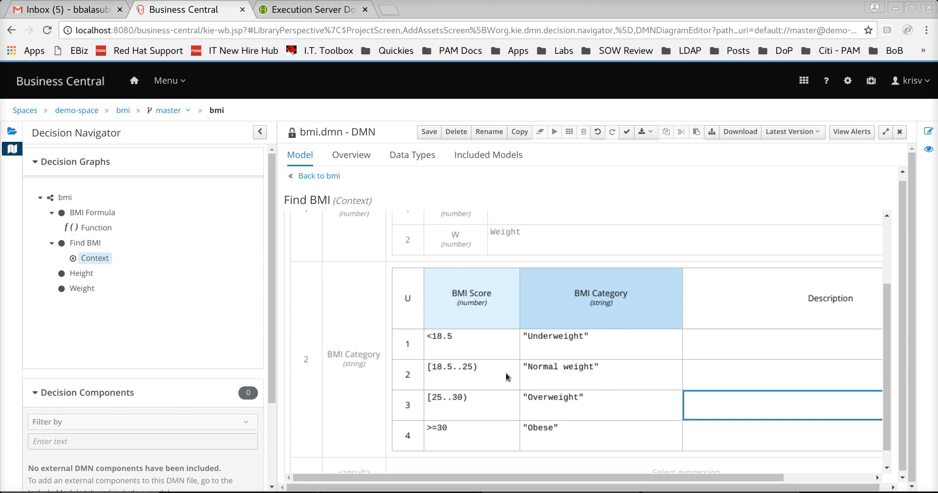
scroll(506, 372, up, 3)
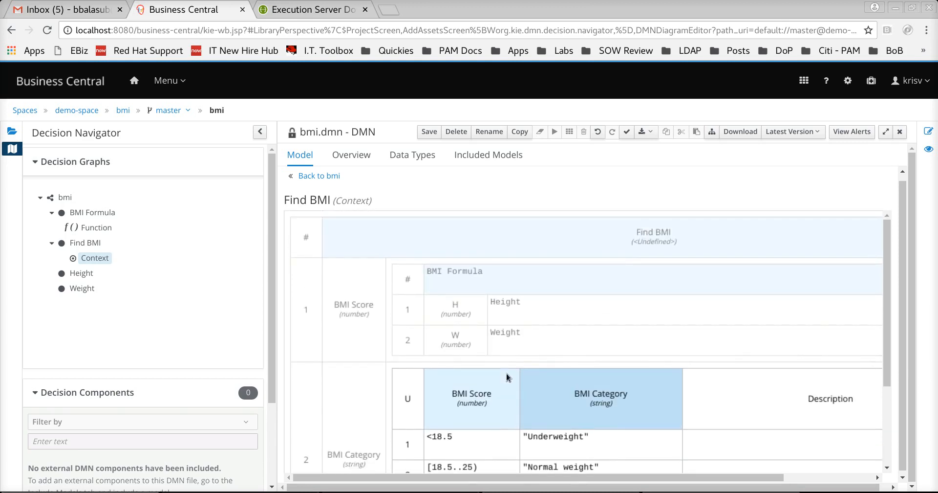
scroll(506, 374, down, 3)
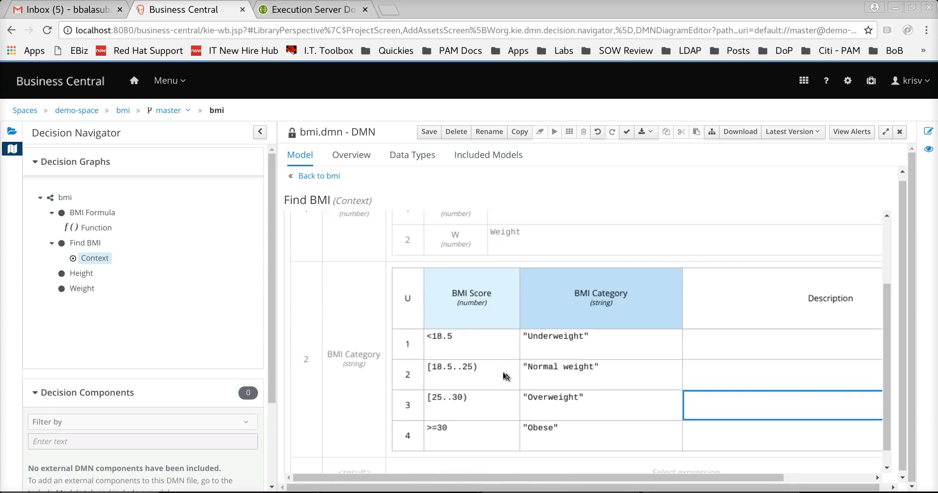
click(429, 132)
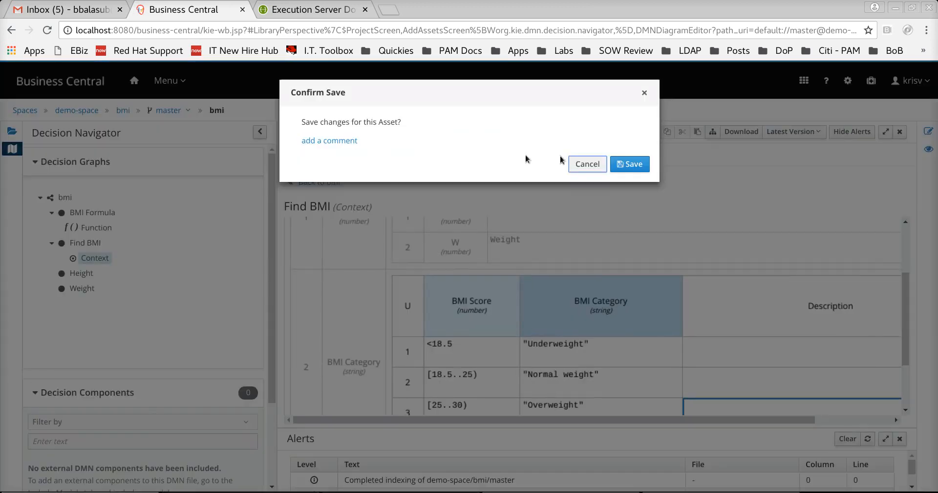
click(633, 162)
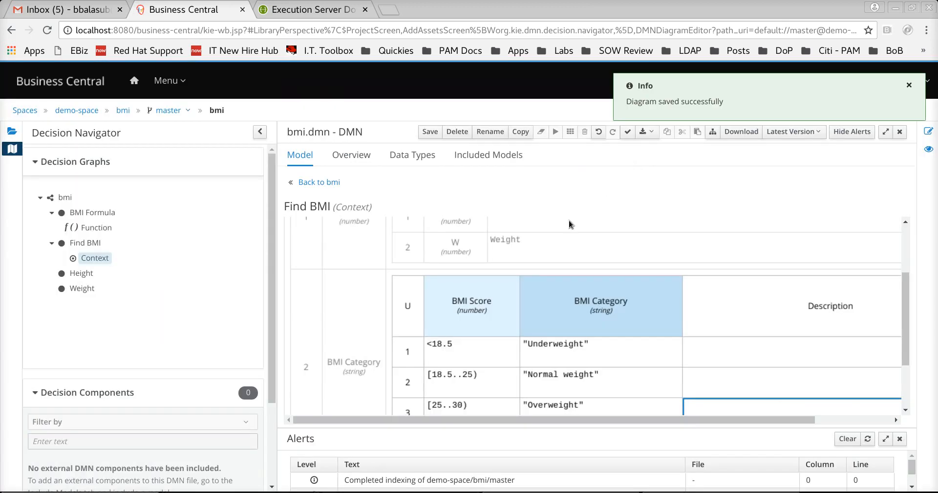
click(319, 182)
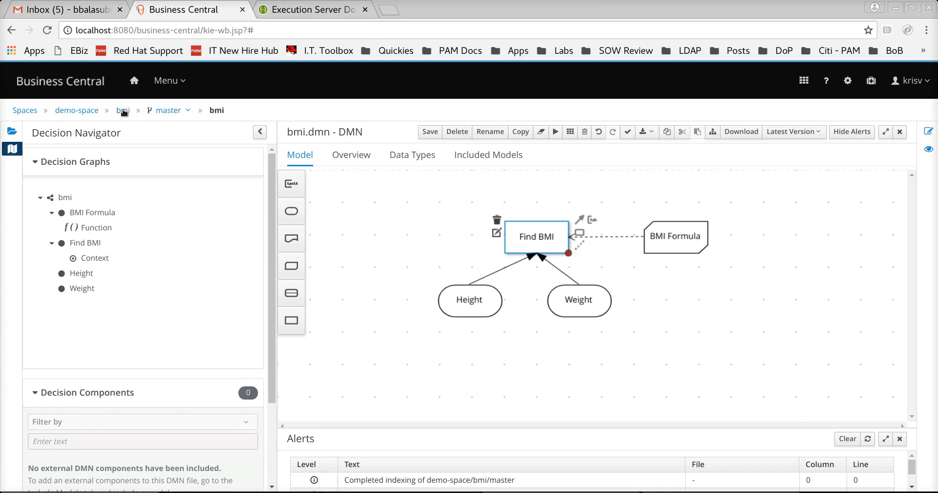
- From the bmi project's asset list, add a new asset and pick the Test Scenario tile
click(123, 111)
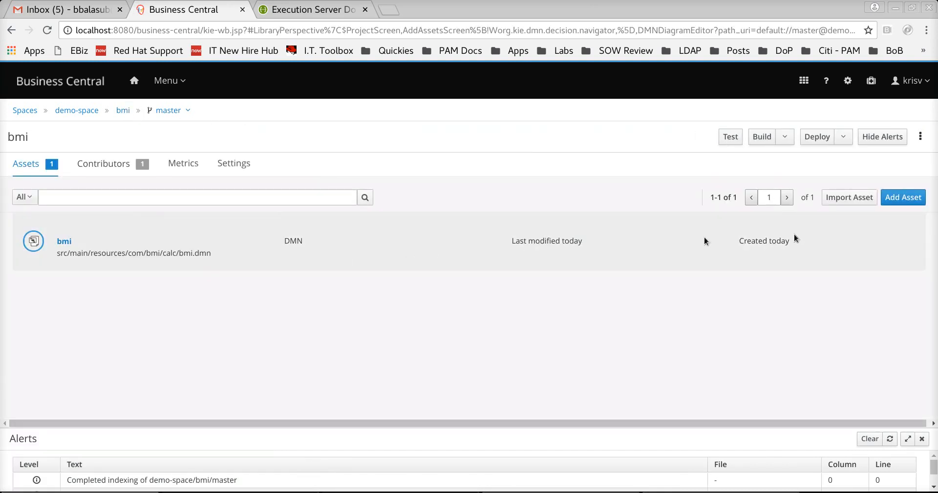
click(903, 197)
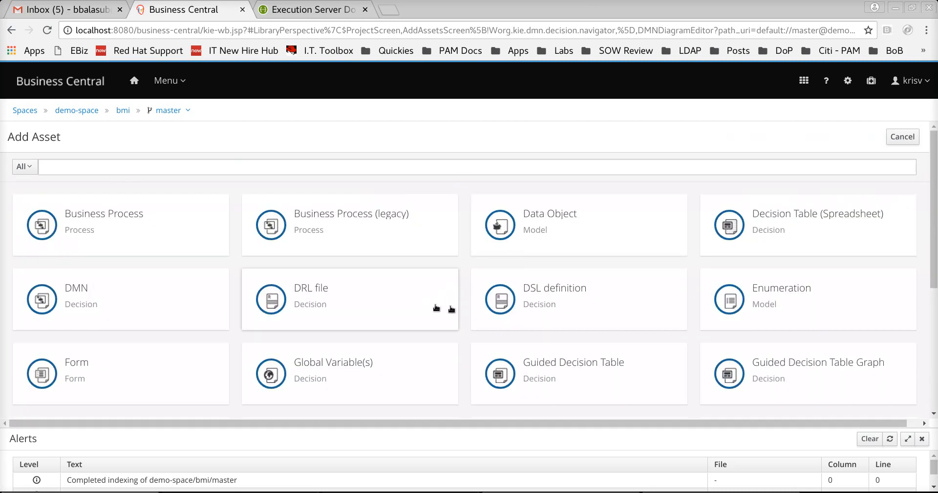
scroll(452, 309, down, 5)
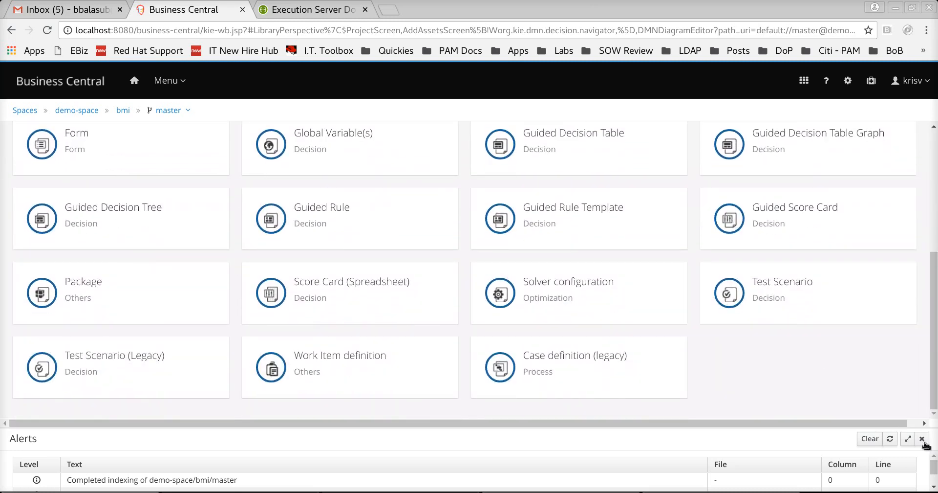
click(923, 439)
scroll(809, 356, down, 3)
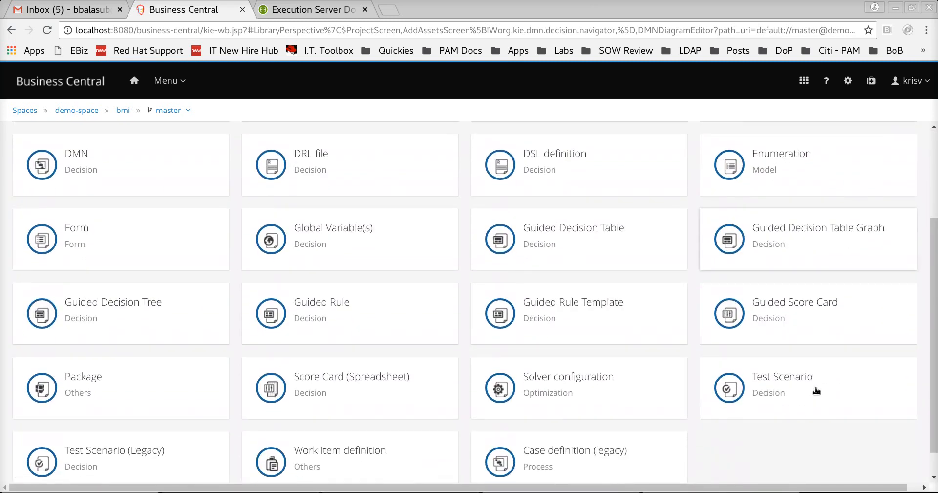
scroll(817, 391, down, 1)
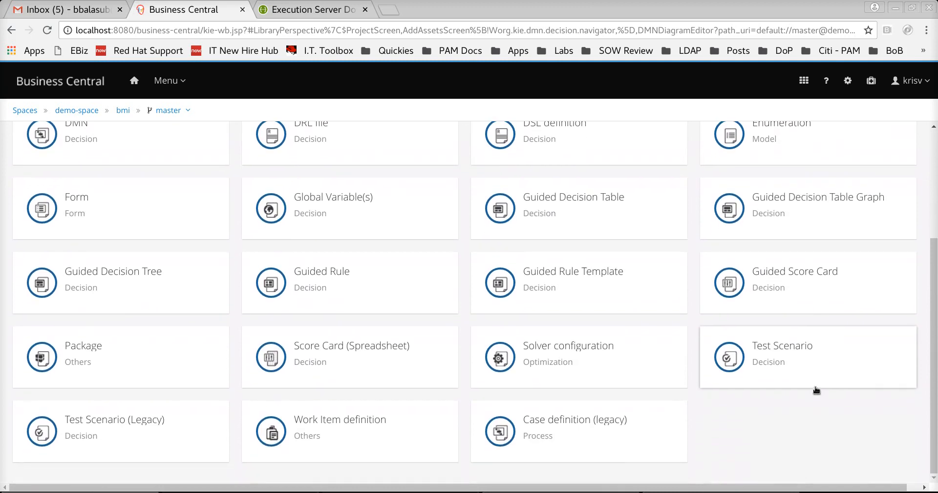
click(804, 361)
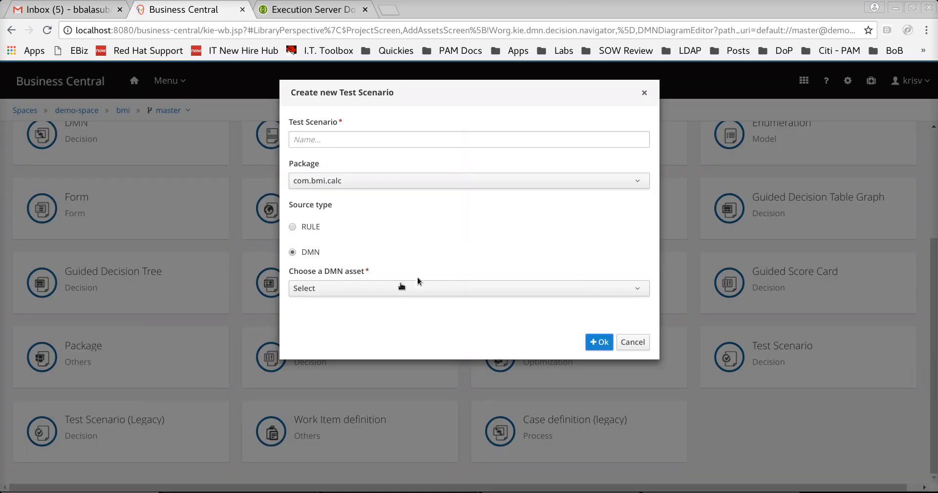
- Try creating test scenario 'bmi-test' from bmi.dmn, dismiss the DMN retrieval error and cancel
click(349, 140)
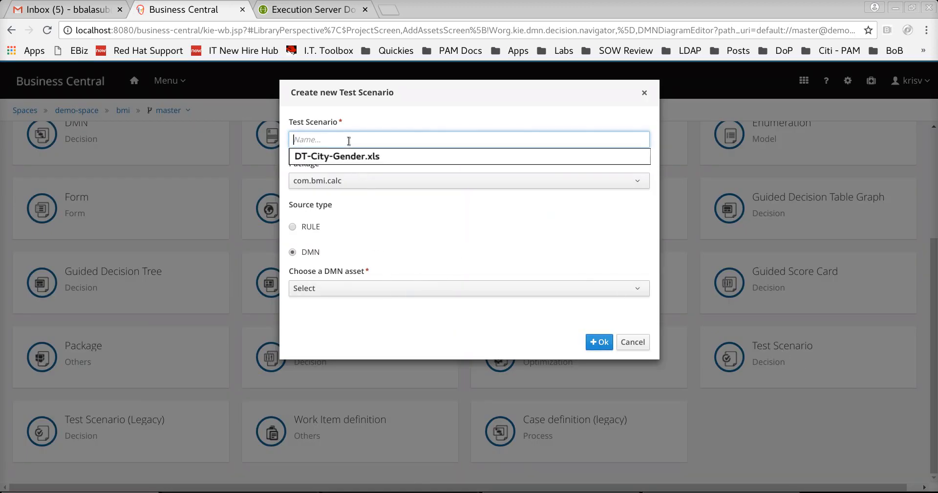
text(bmi-test)
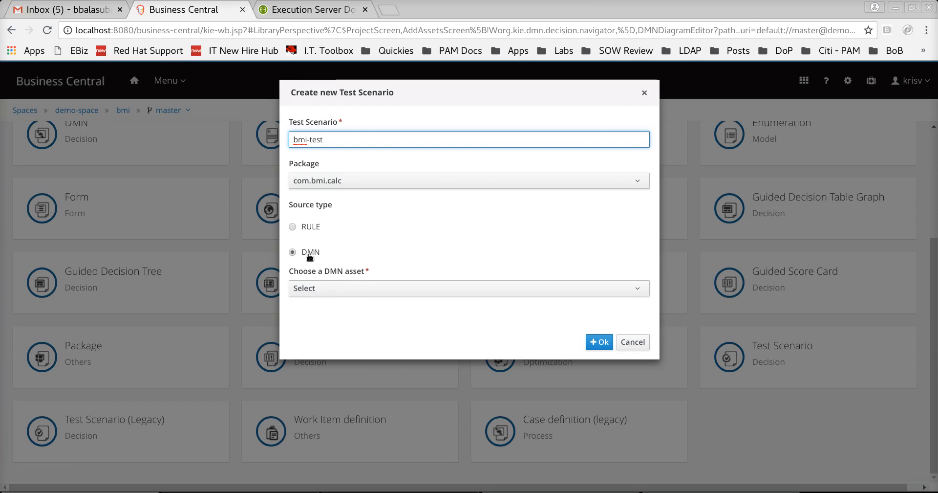
click(344, 289)
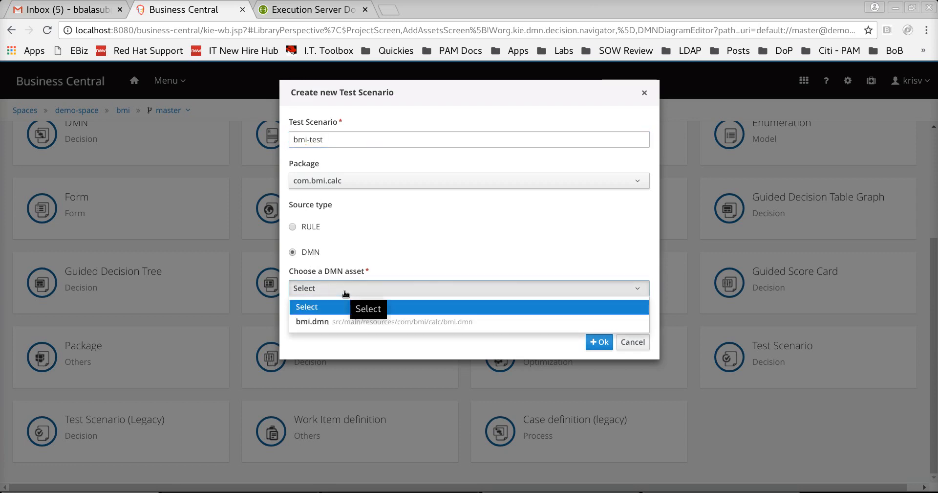
click(326, 321)
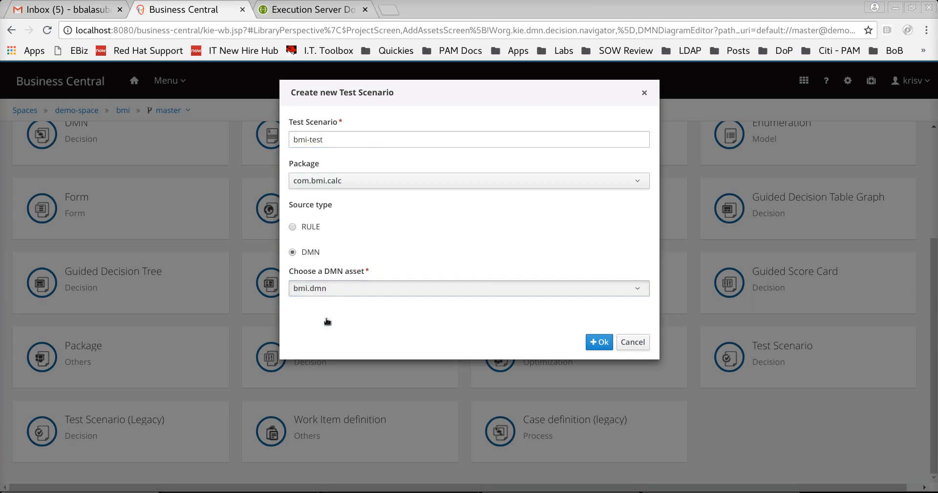
click(597, 343)
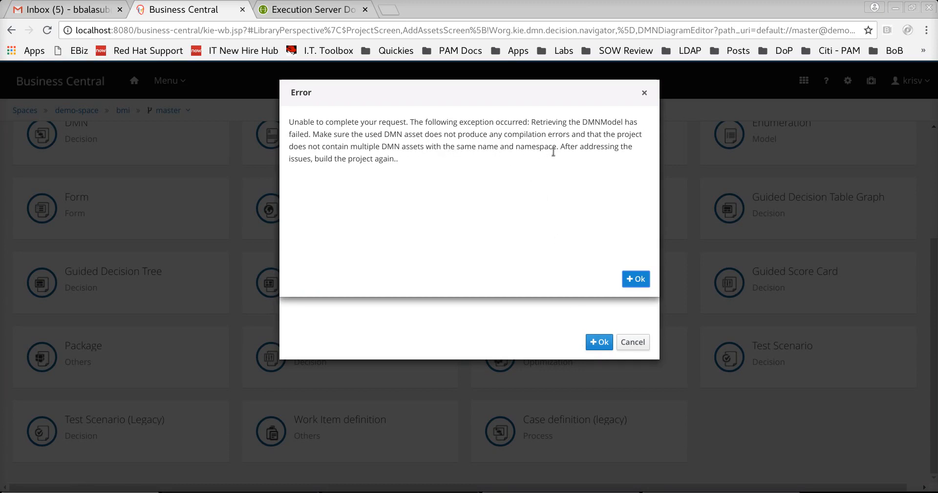
click(629, 279)
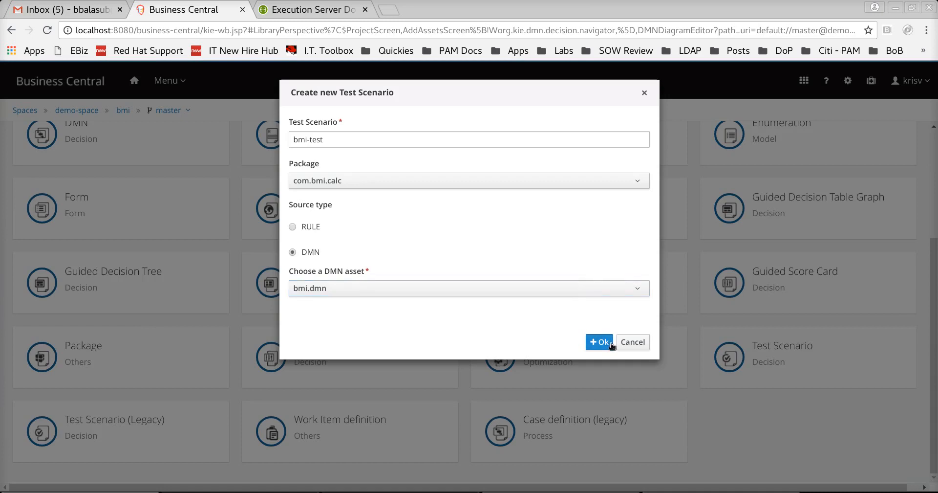
click(629, 344)
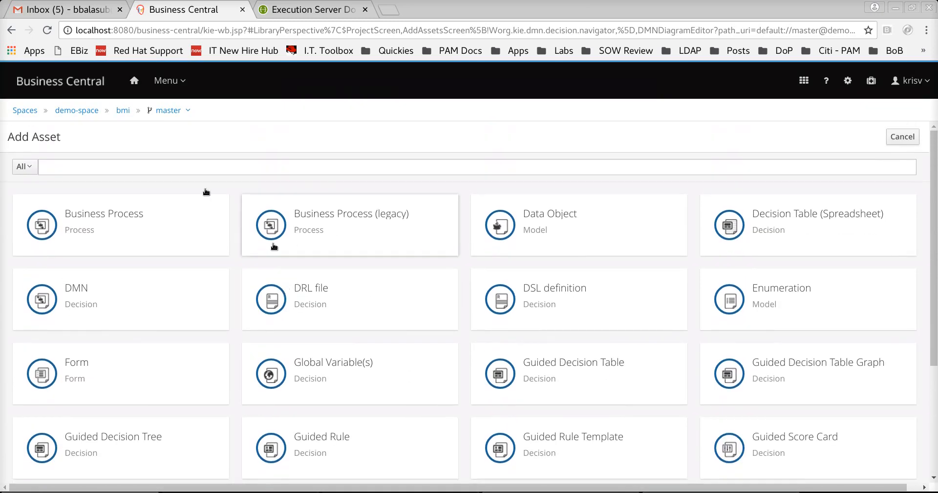
- Reload Business Central with F5, reopen the bmi project from Design and start adding an asset
click(123, 110)
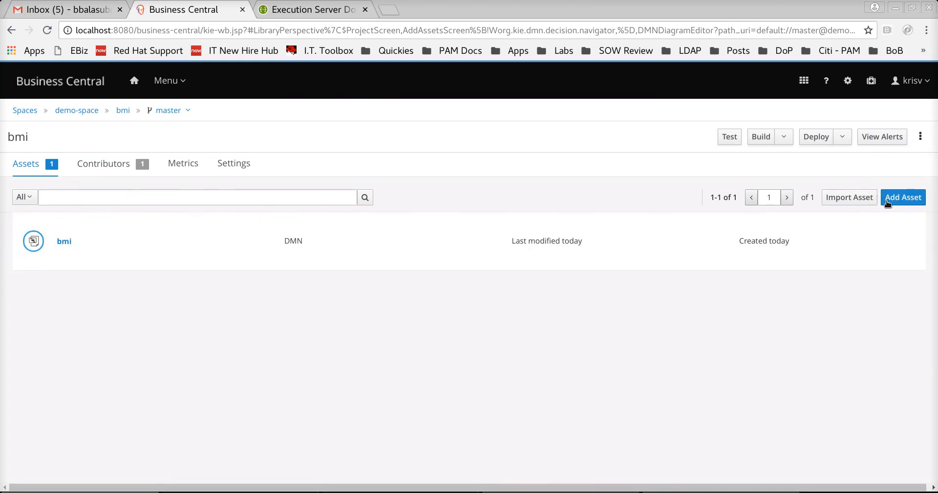
key(F5)
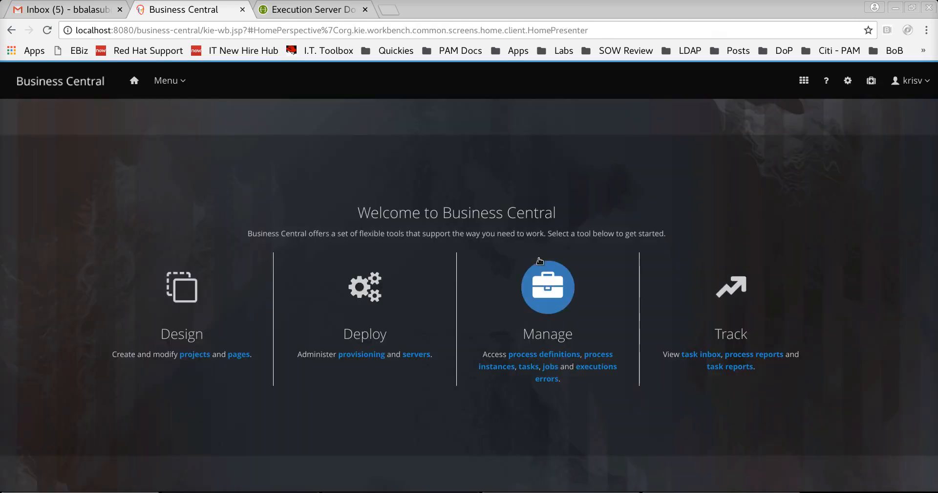
click(184, 308)
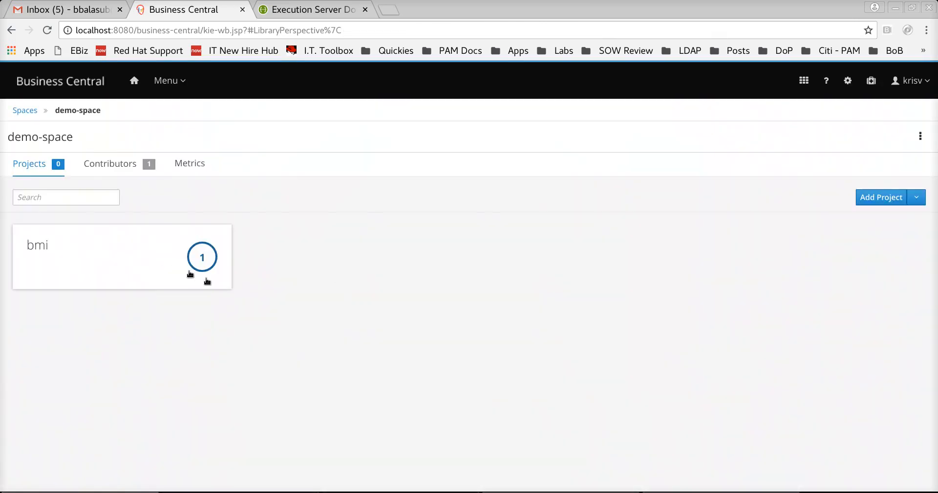
click(216, 281)
click(899, 199)
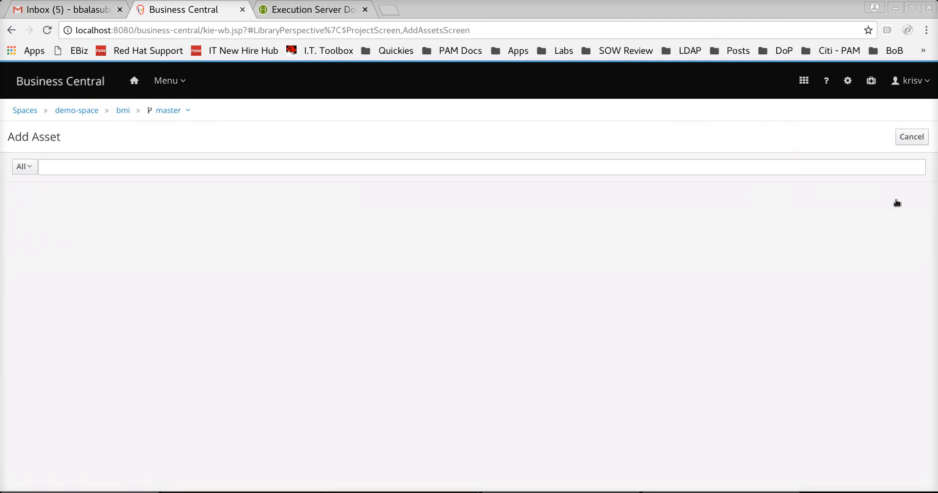
scroll(831, 377, down, 3)
click(823, 380)
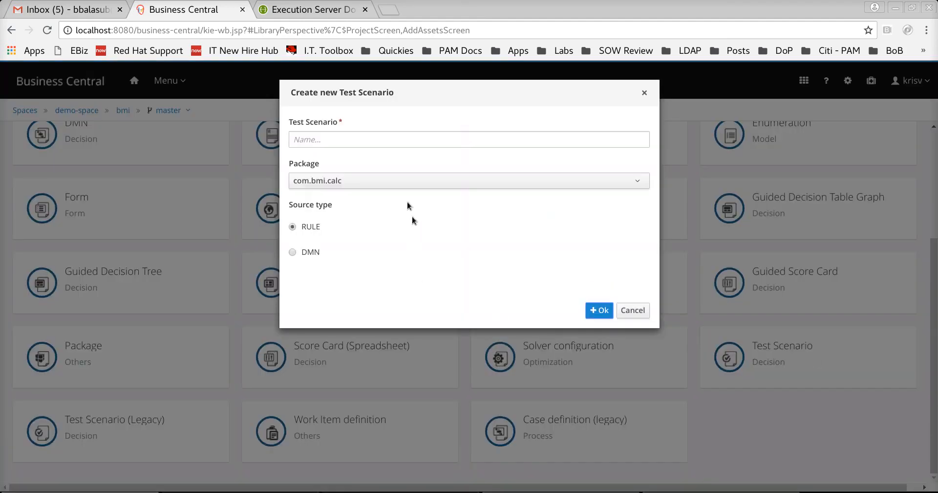
click(387, 141)
text(bm)
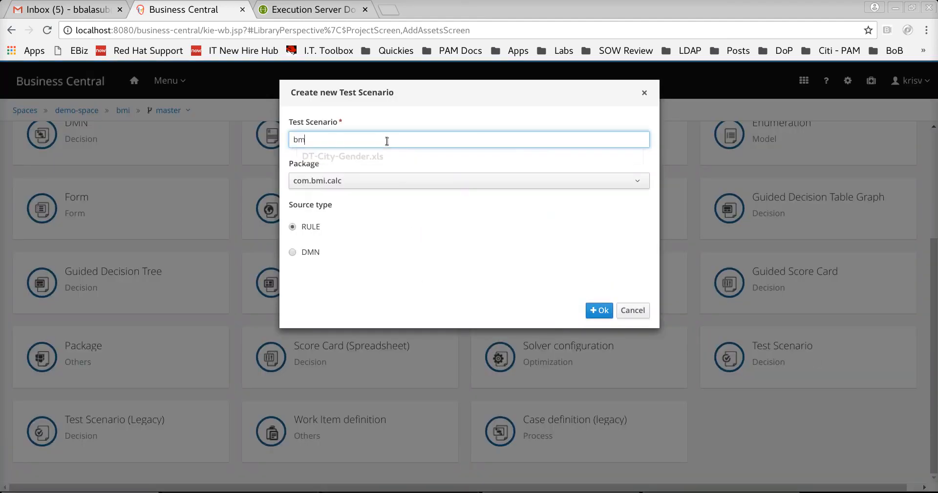
text(i-test-sc)
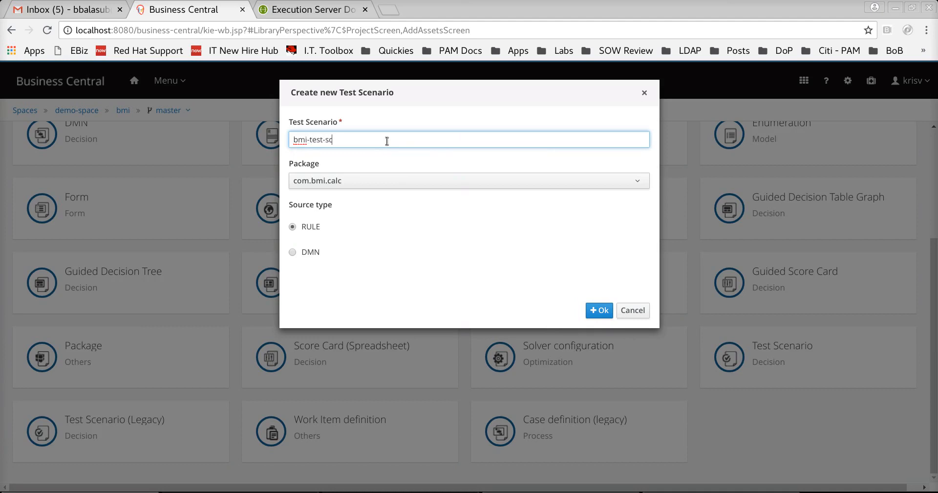
text(enario)
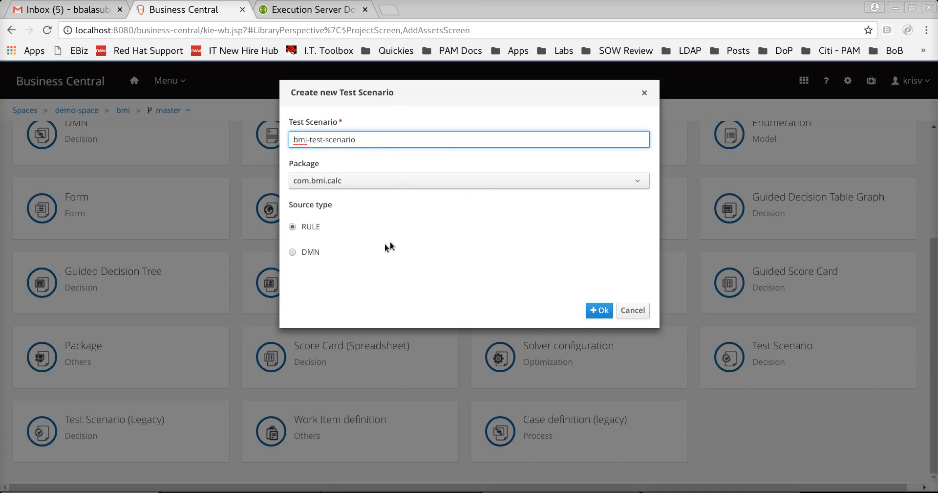
click(310, 252)
click(345, 285)
click(327, 320)
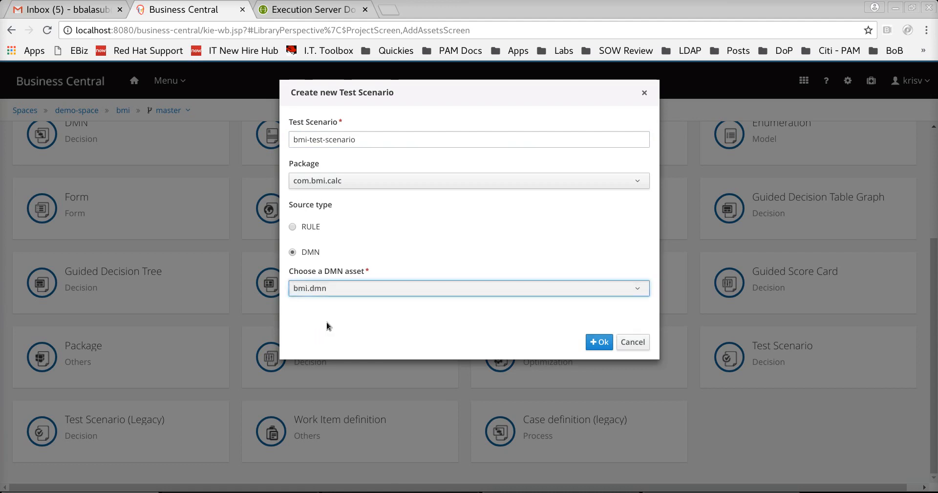
click(599, 342)
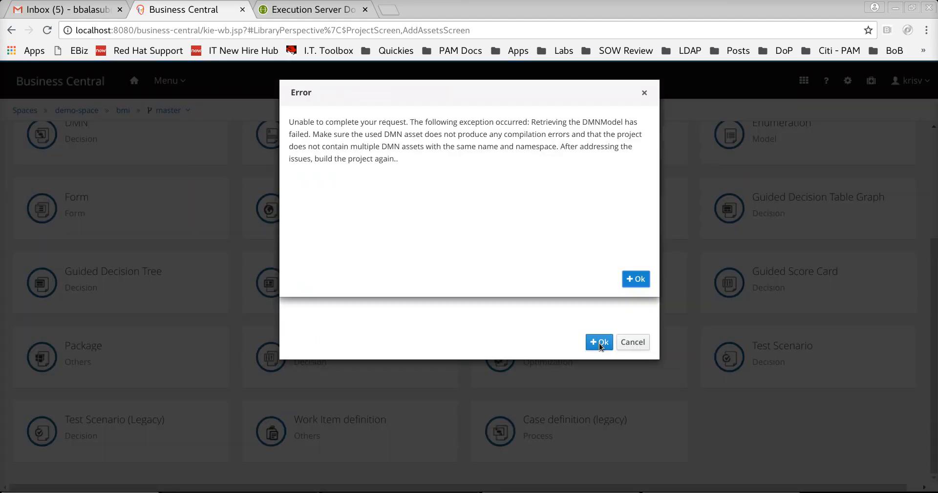
drag(560, 146, 646, 165)
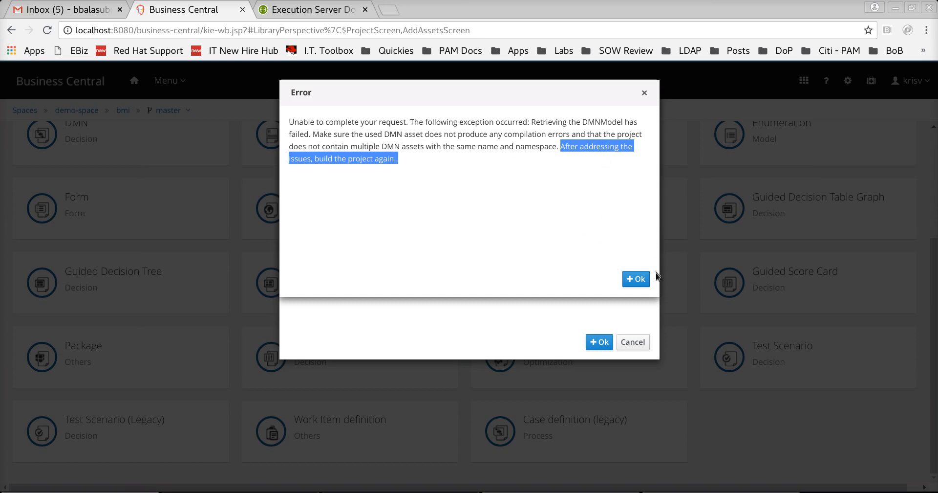
click(635, 279)
click(632, 341)
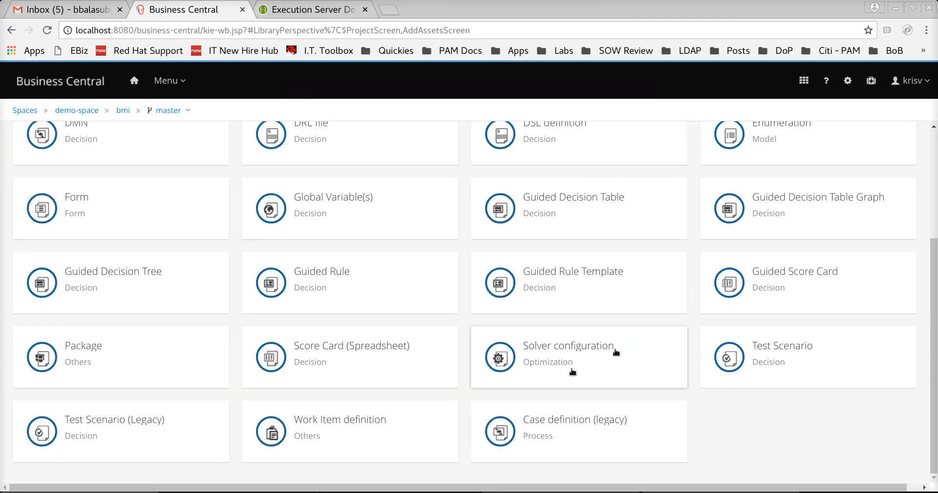
- Run the bmi project's tests from its asset list and close the test results
click(123, 111)
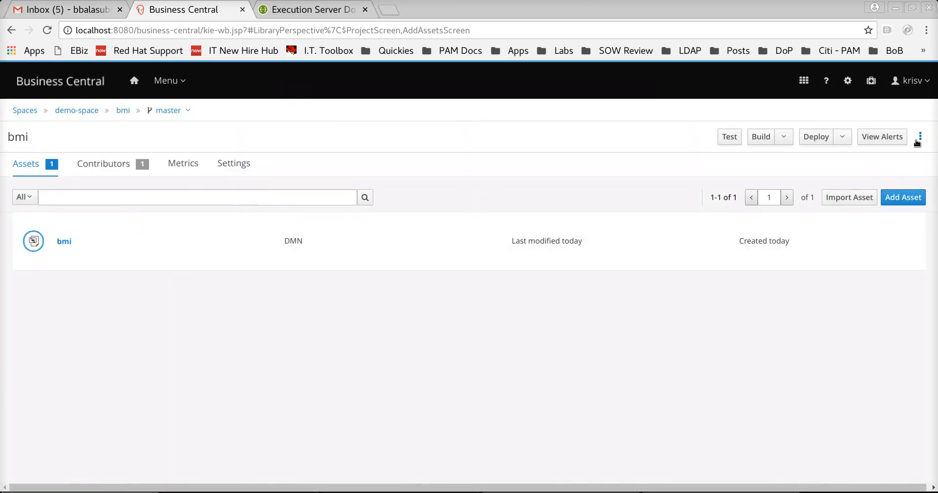
click(734, 139)
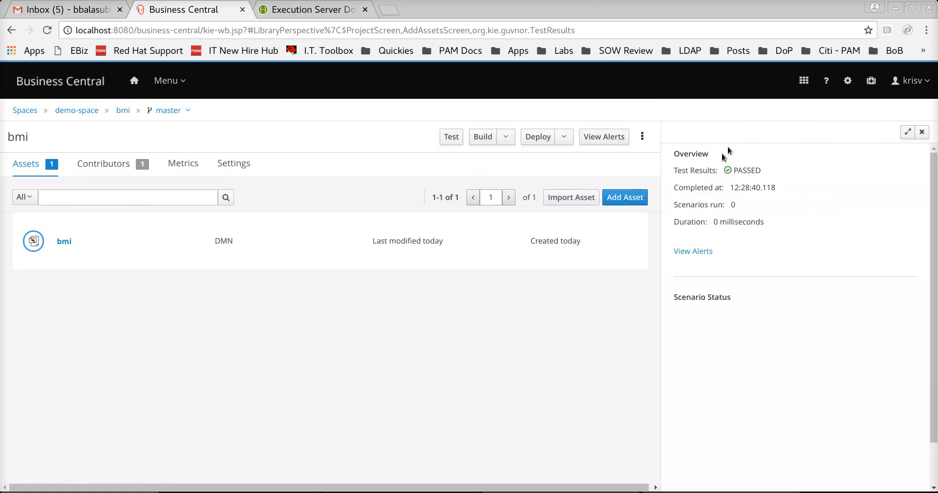
click(922, 132)
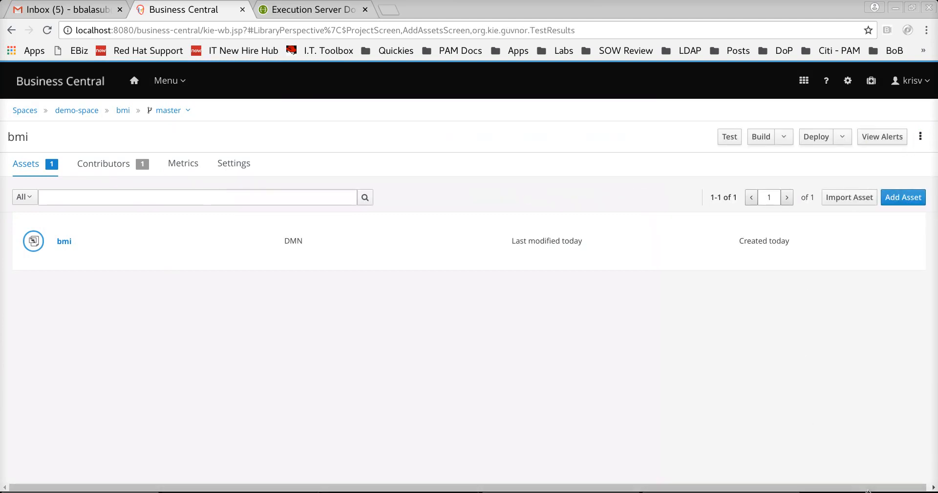
- Show the project alerts, enlarged and refreshed, confirming the bmi module built successfully
click(896, 142)
drag(556, 424, 584, 289)
click(892, 300)
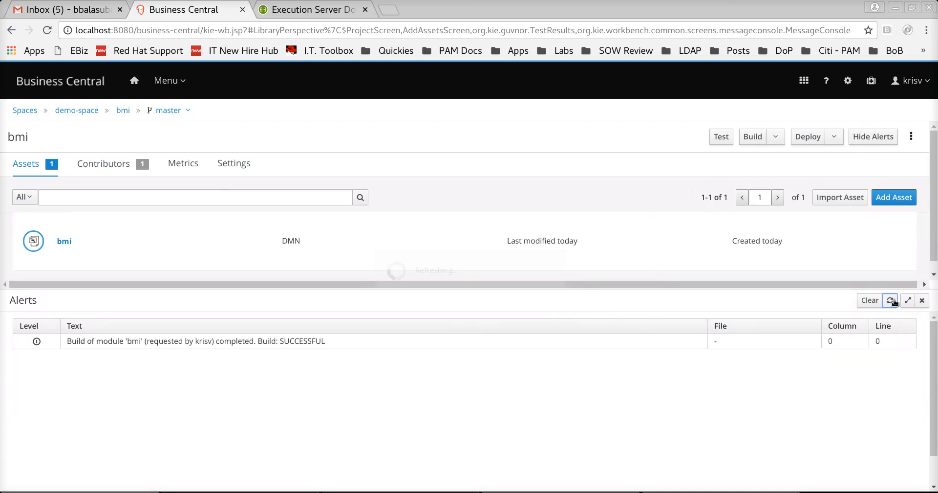
click(891, 300)
drag(855, 285, 850, 362)
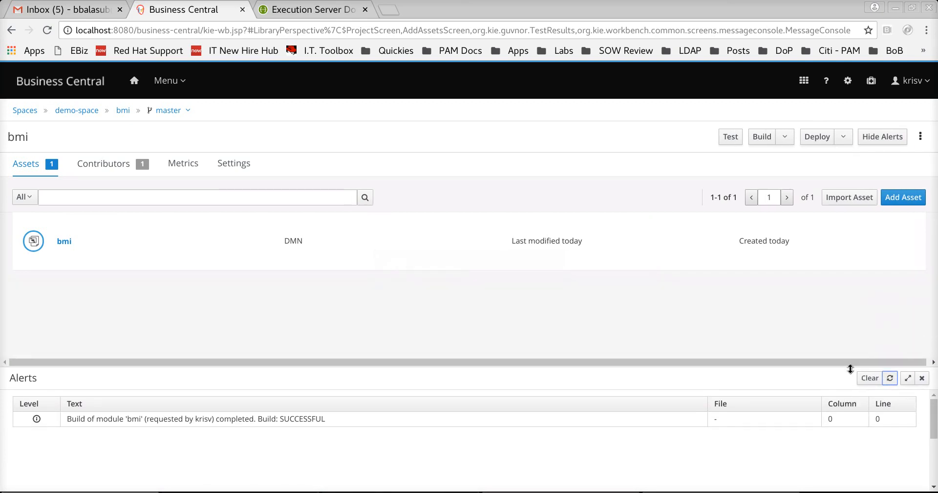
- Create a DMN test scenario named 'bmi-test-sce' based on bmi.dmn
click(896, 198)
scroll(658, 269, down, 5)
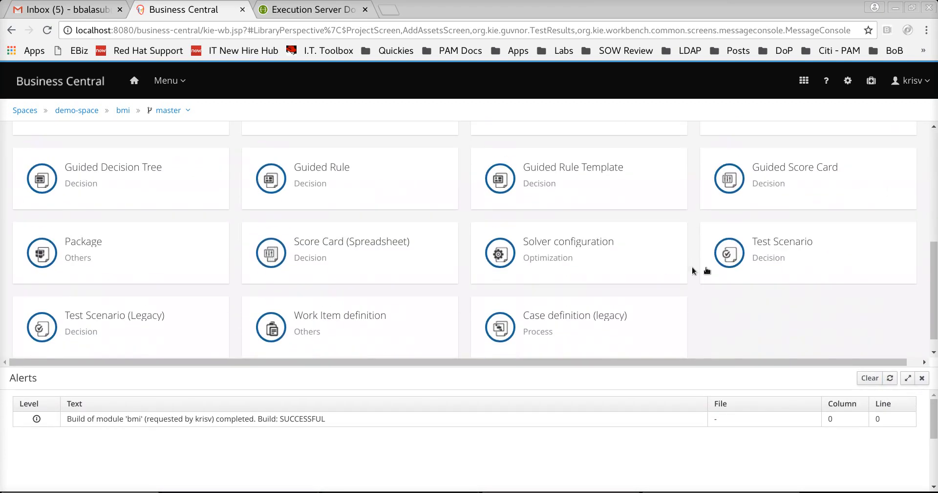
click(756, 258)
click(405, 142)
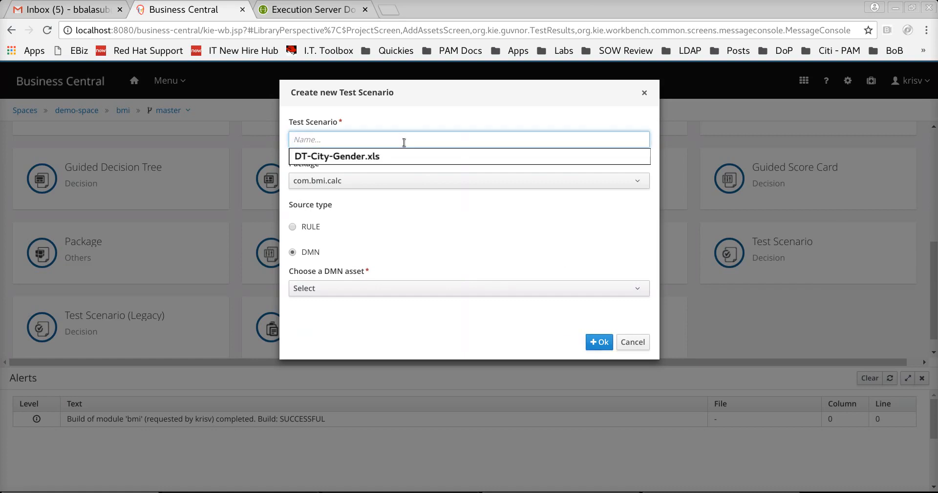
text(bmi-tes)
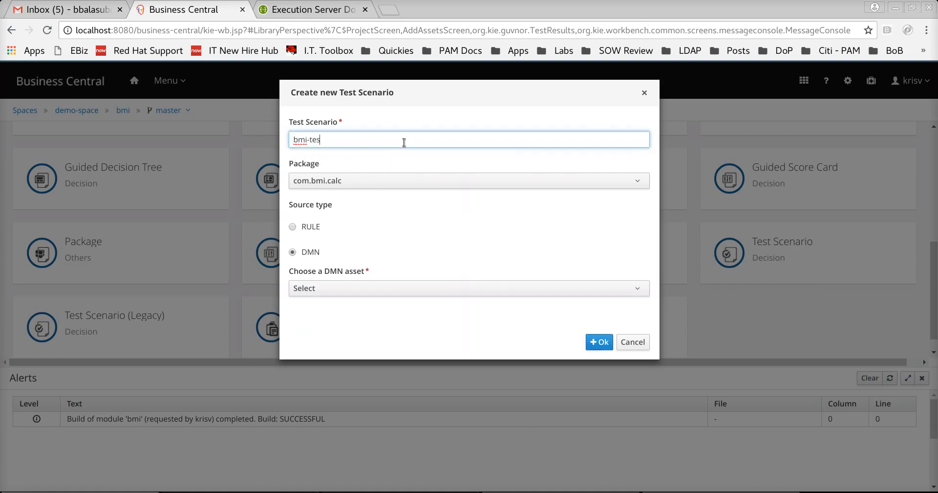
text(t-sce)
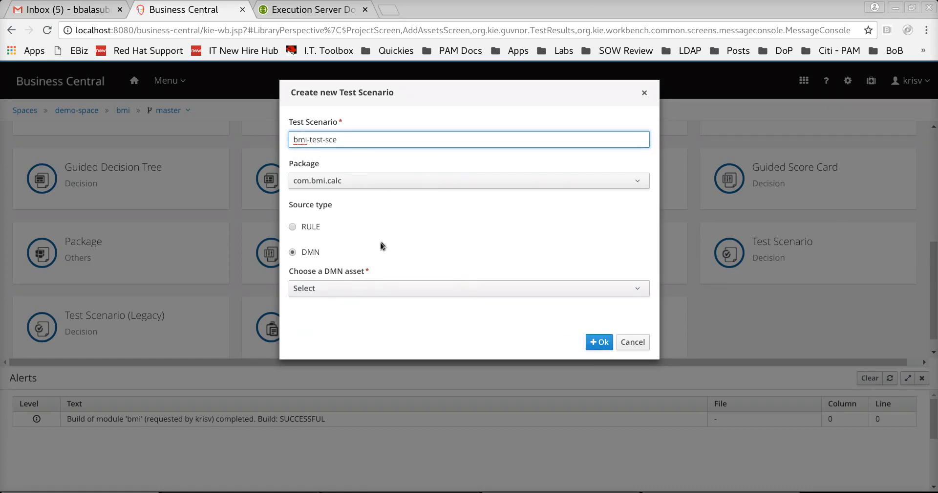
click(358, 288)
click(355, 321)
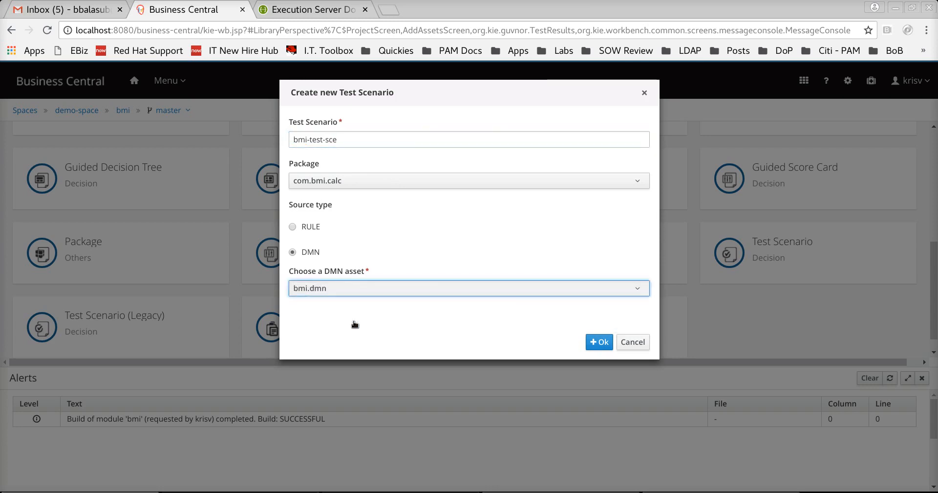
click(596, 343)
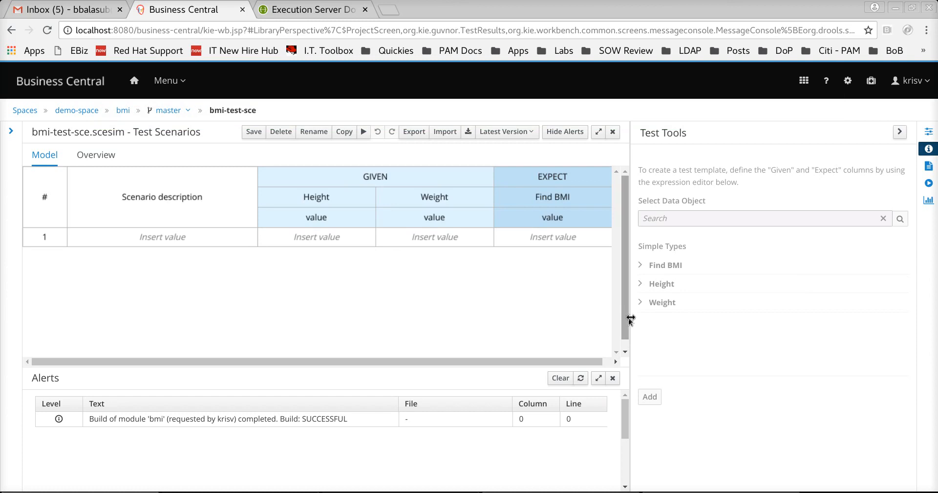
- Enter Height 172, Weight 40 and expected Find BMI "Underweight" in scenario row 1
drag(631, 318, 833, 318)
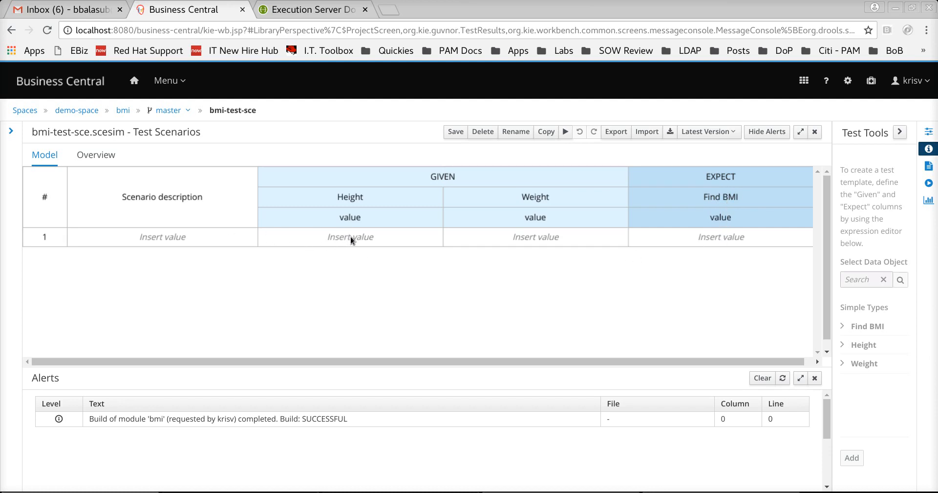
double_click(389, 240)
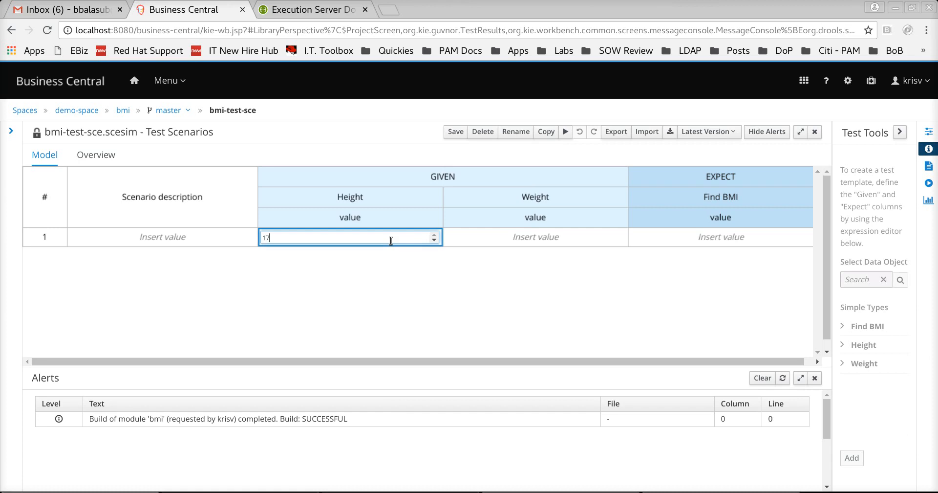
double_click(494, 234)
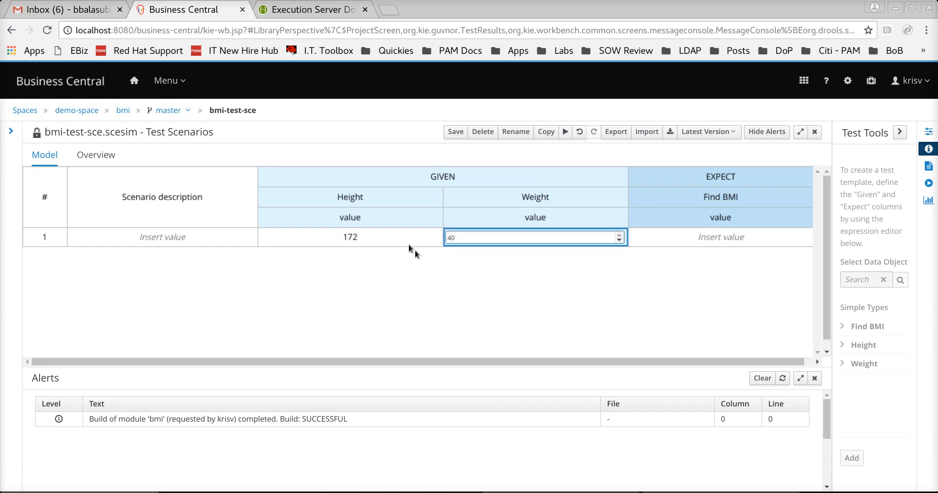
click(392, 233)
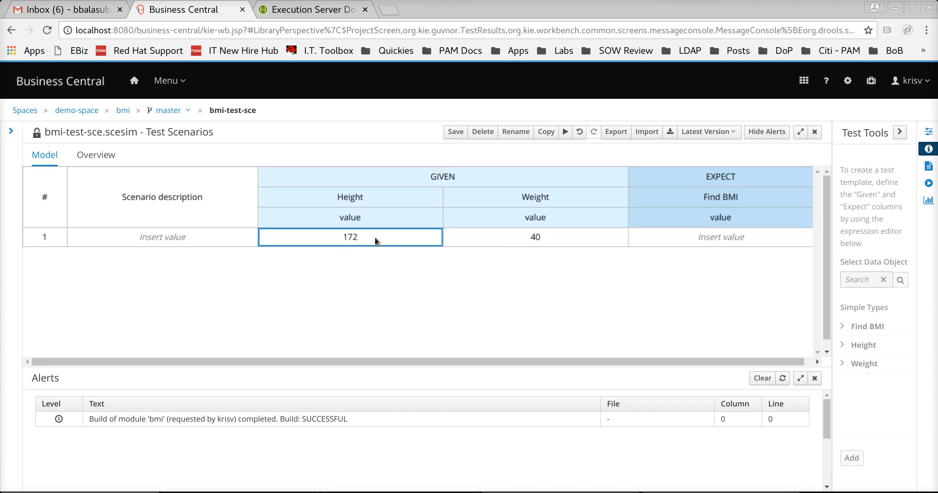
click(541, 237)
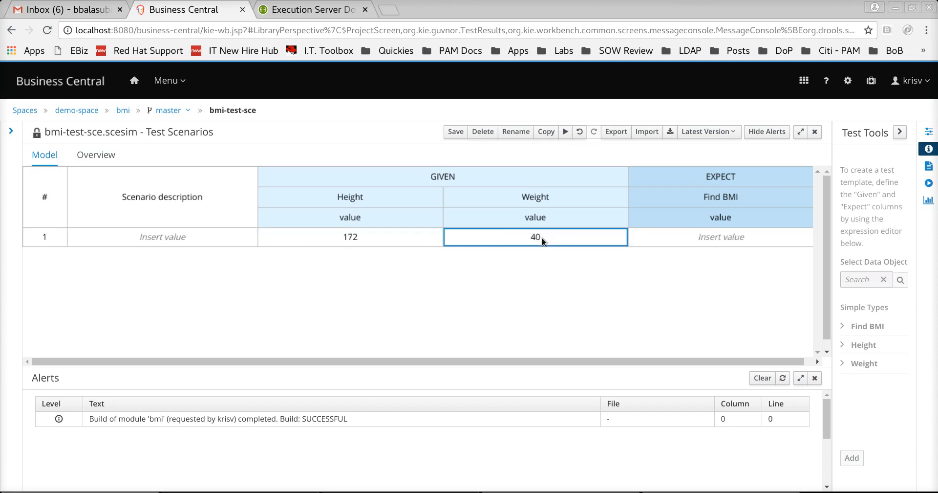
double_click(695, 237)
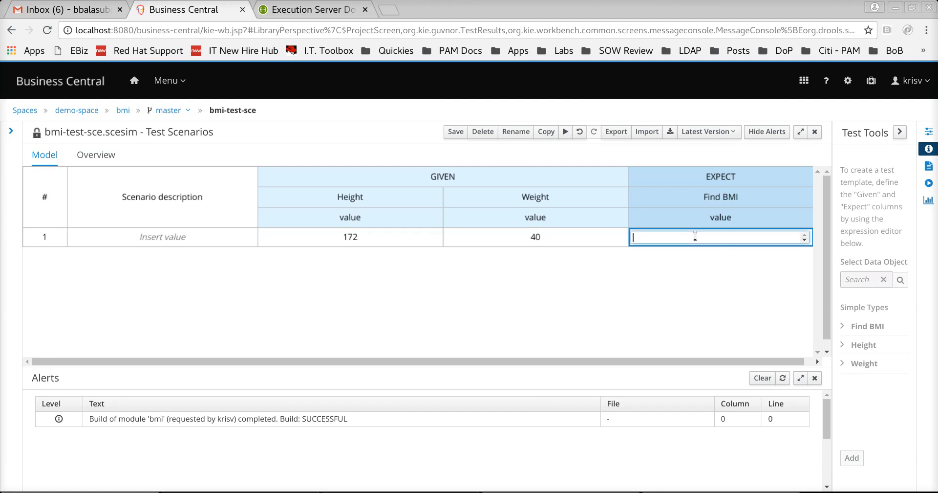
text("underweigh)
key(Delete)
text(U)
key(Return)
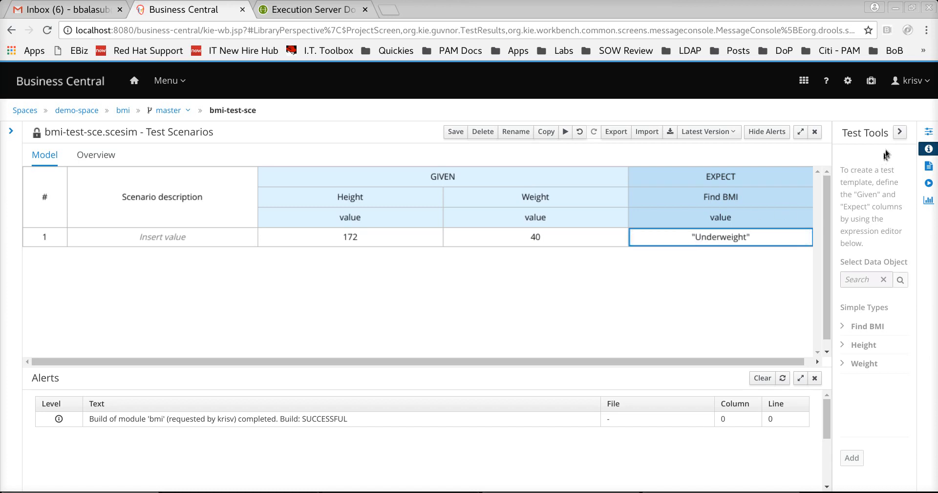
click(900, 132)
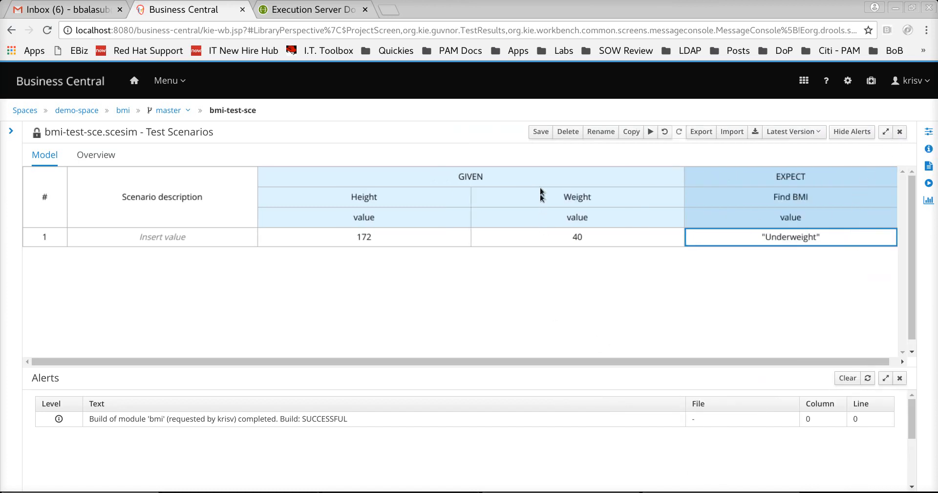
- Save bmi-test-sce and run it, which reports the Underweight row as FAILED
click(542, 131)
click(636, 162)
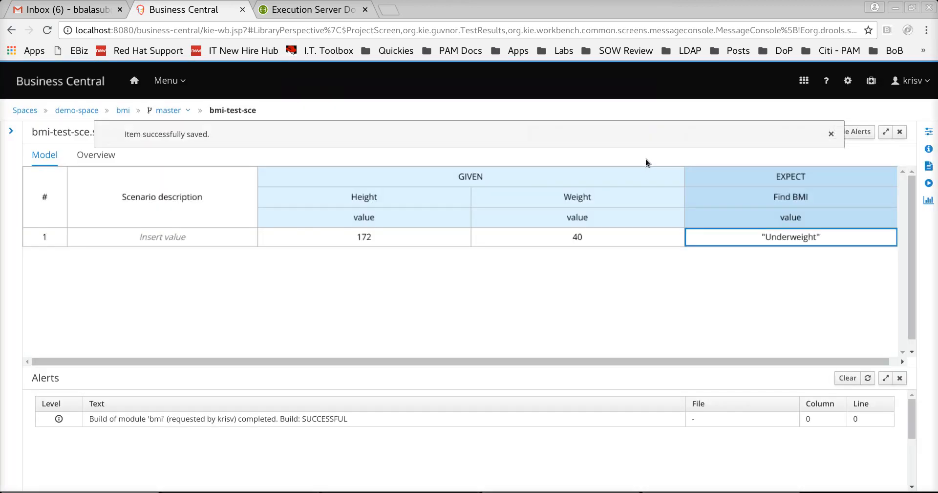
click(832, 133)
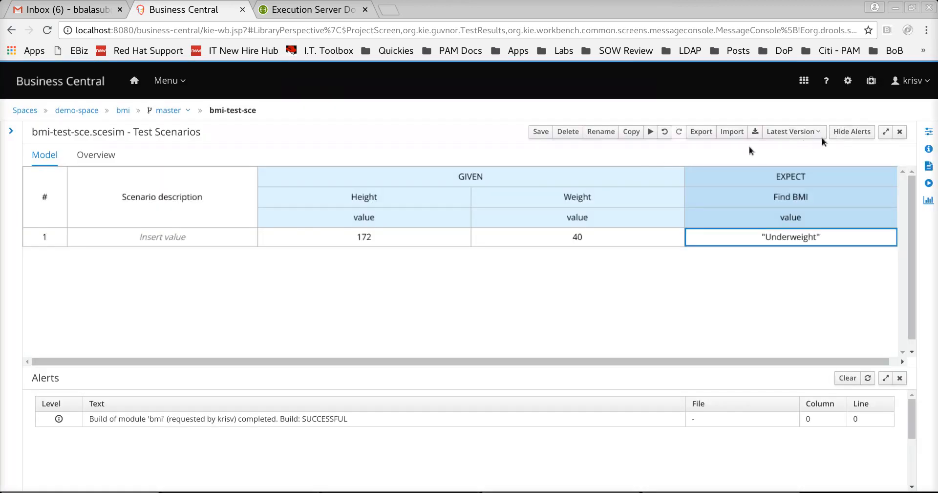
click(651, 133)
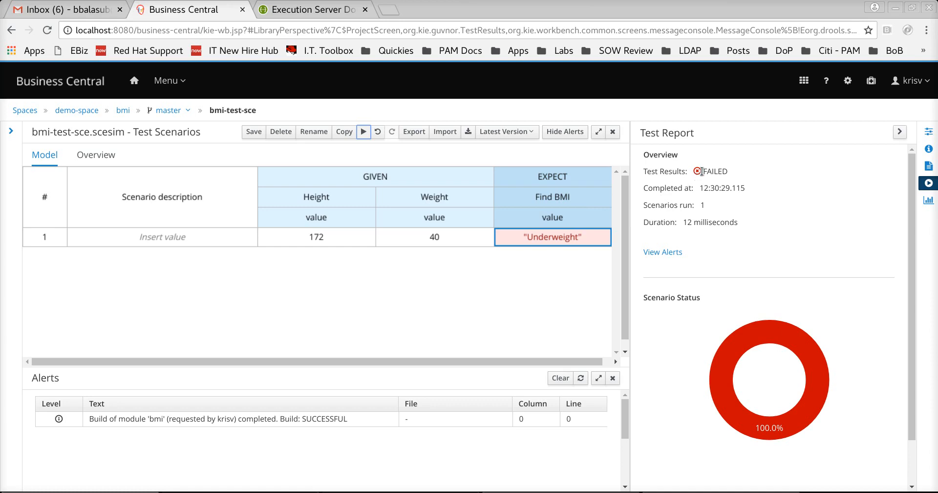
- Read the Underweight row's error: actual BMI Score 1.4 versus expected Underweight, then keep the expected value
mouse_move(603, 229)
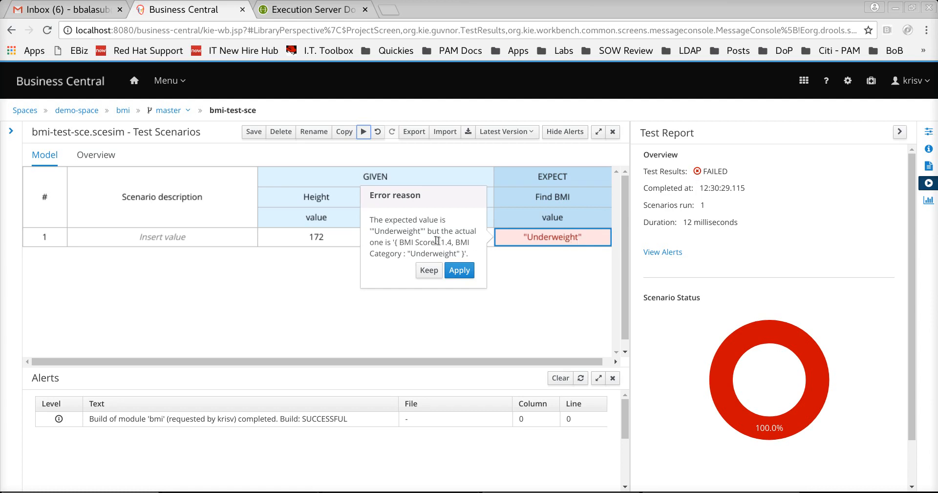
drag(441, 242, 454, 239)
double_click(442, 255)
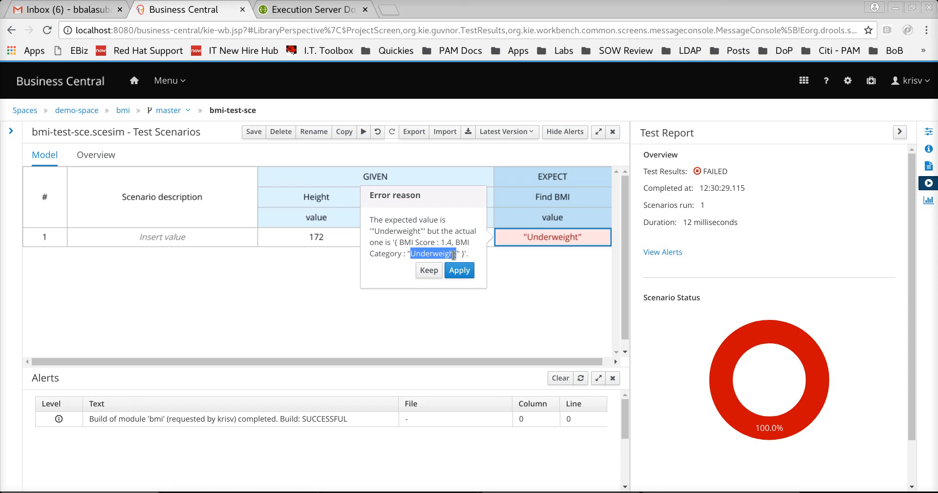
double_click(412, 231)
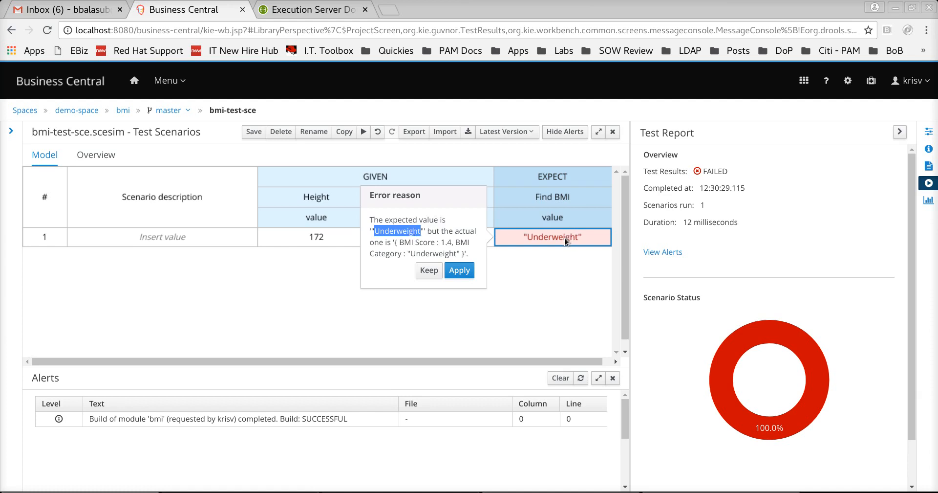
drag(394, 243, 468, 250)
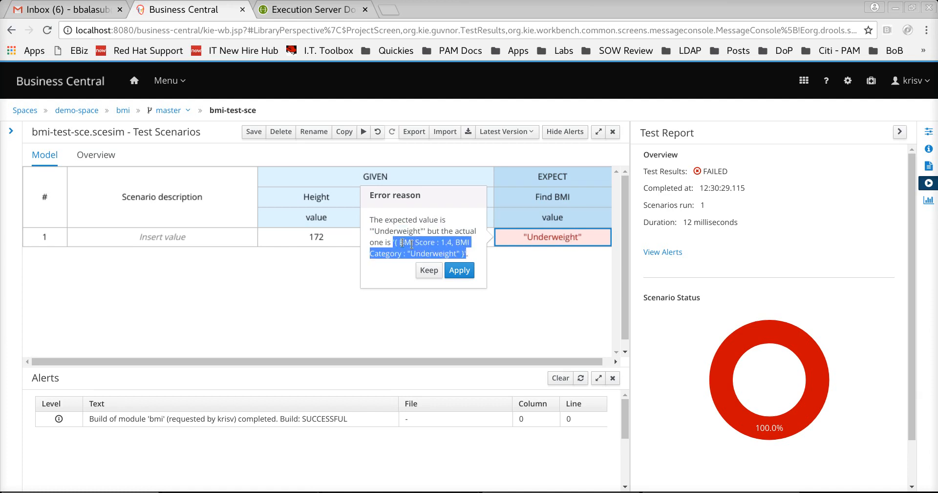
click(437, 270)
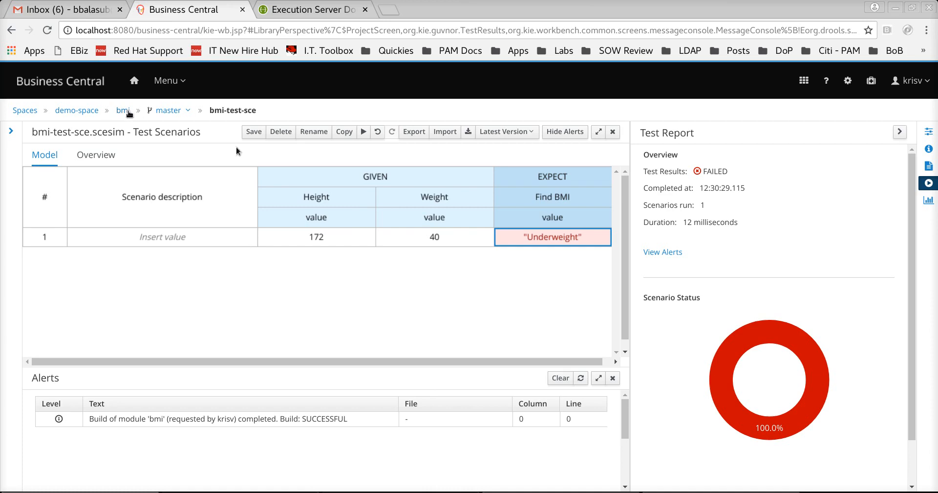
- Recheck the Underweight error reason, dismiss it, and go back to the bmi project's asset list
mouse_move(531, 239)
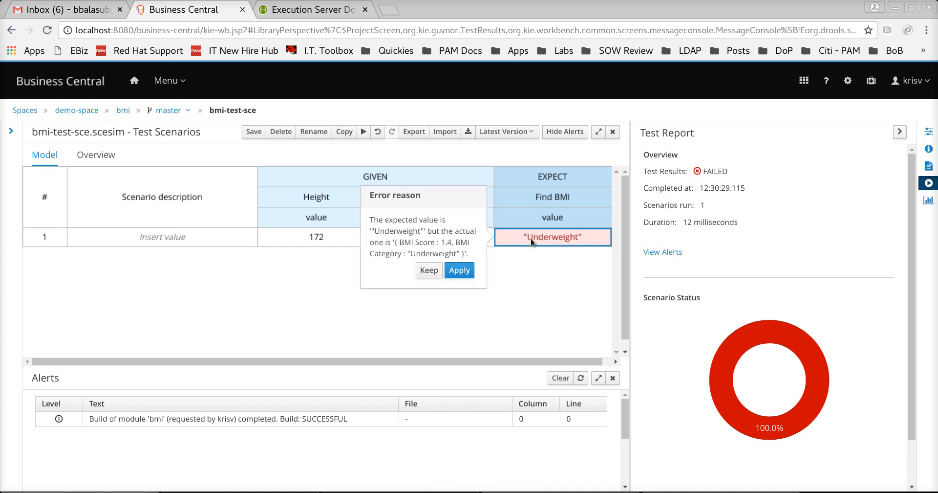
double_click(412, 230)
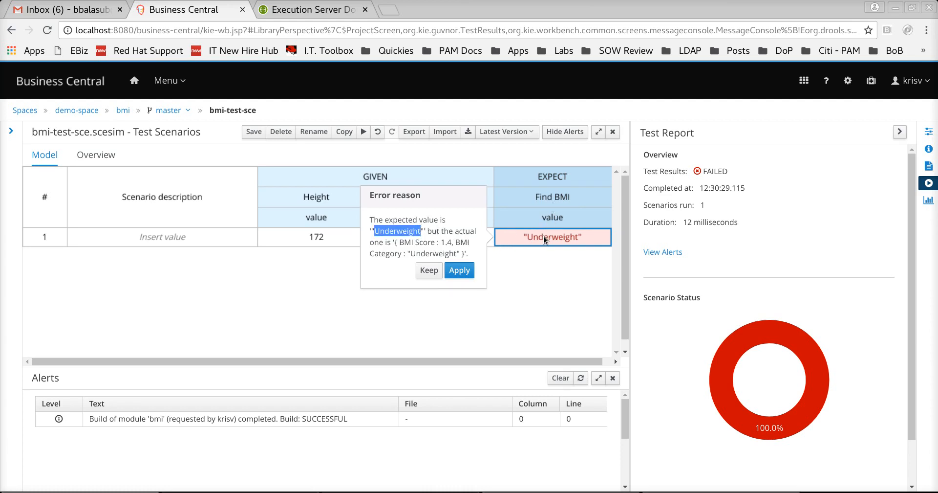
drag(395, 242, 465, 252)
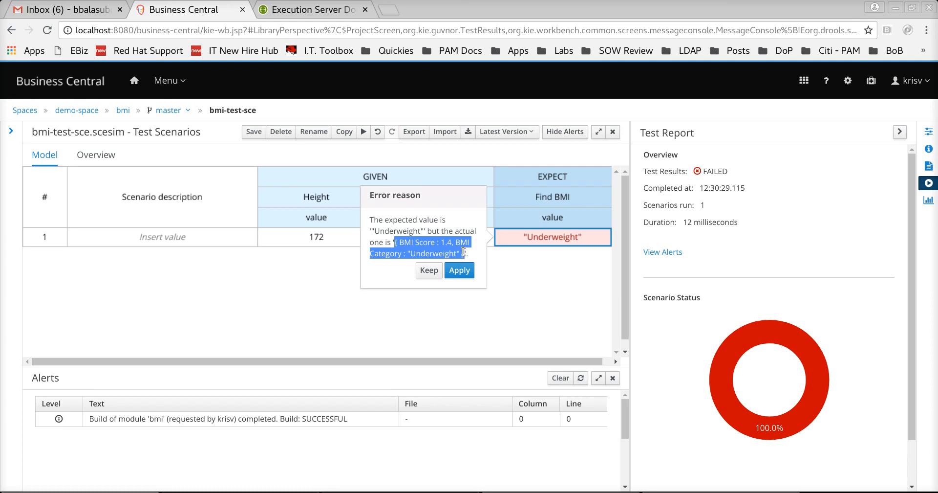
click(256, 308)
click(125, 110)
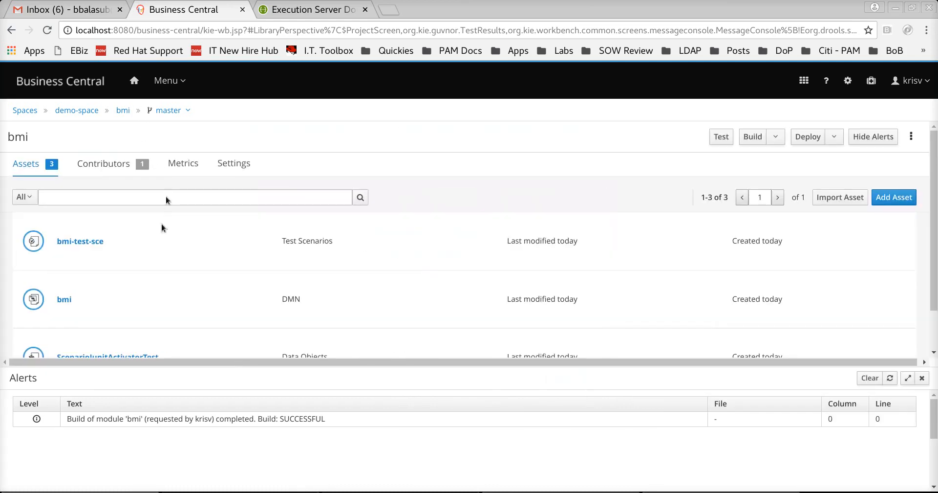
- Open bmi.dmn's Find BMI context editor with alerts and navigator hidden, scrolled to the empty result row
click(64, 299)
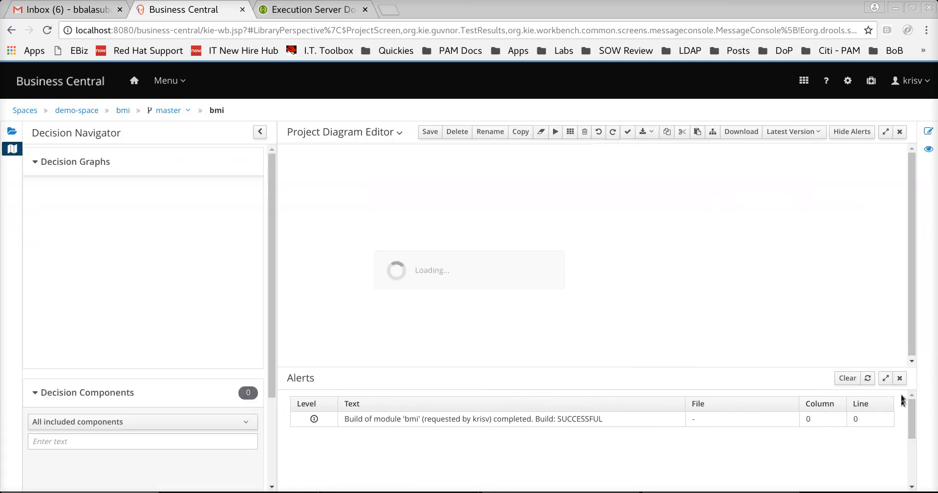
click(514, 203)
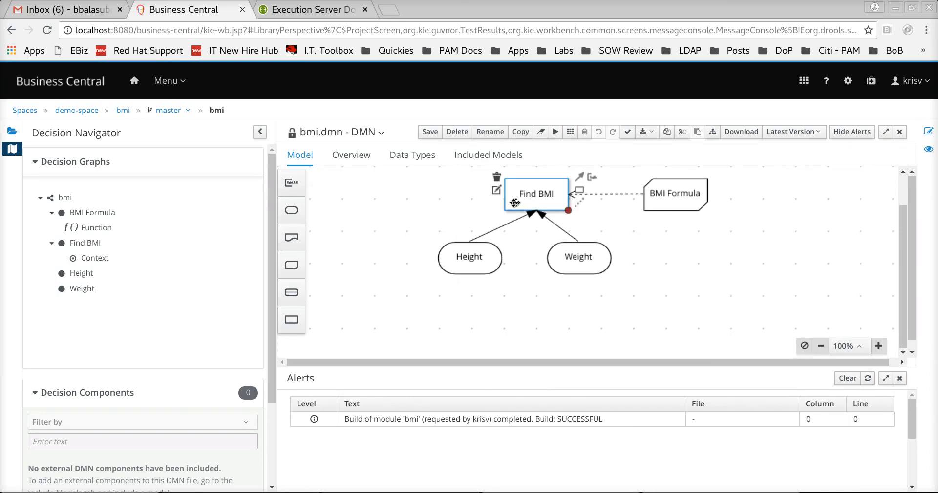
click(497, 190)
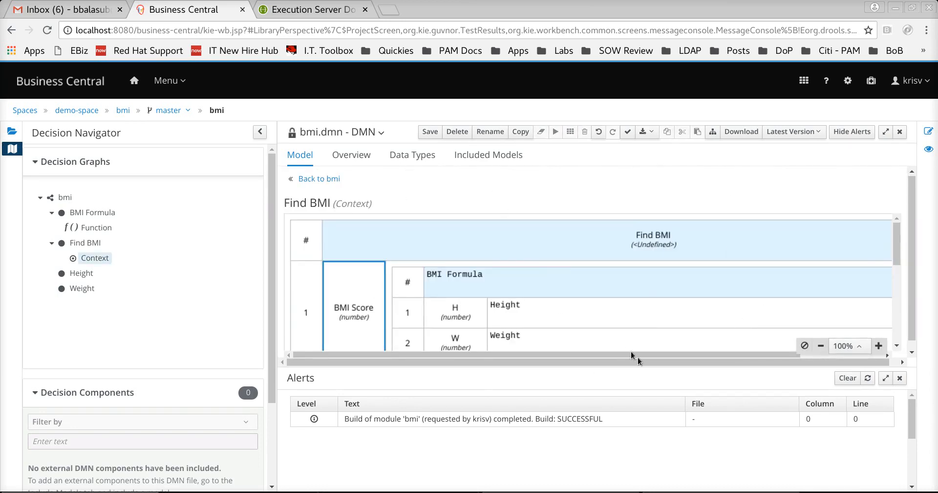
click(900, 378)
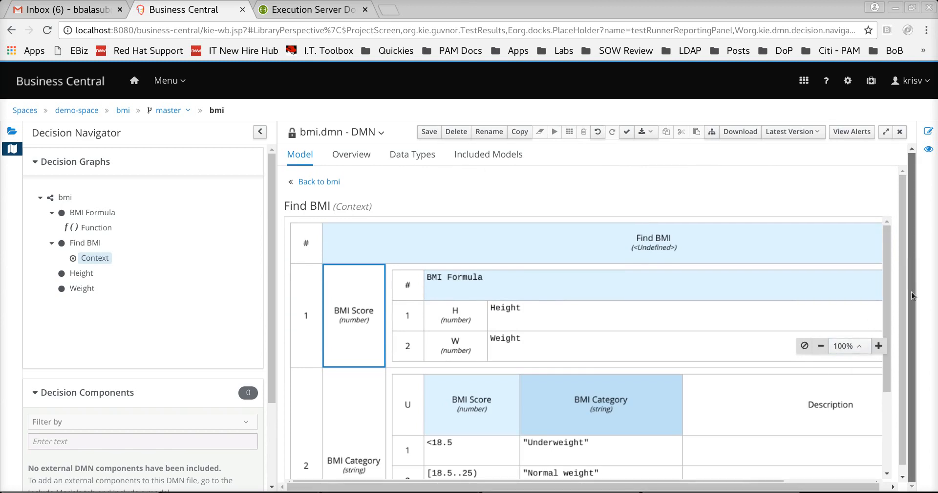
click(260, 131)
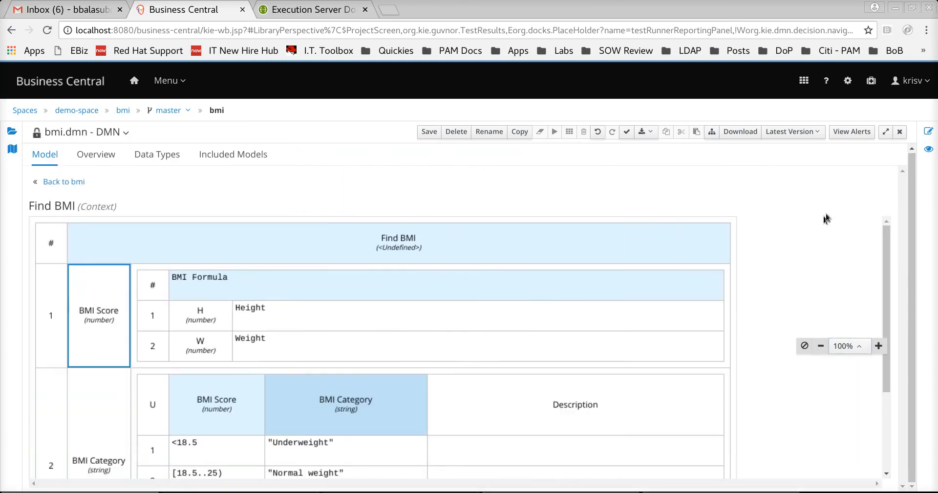
scroll(681, 350, down, 3)
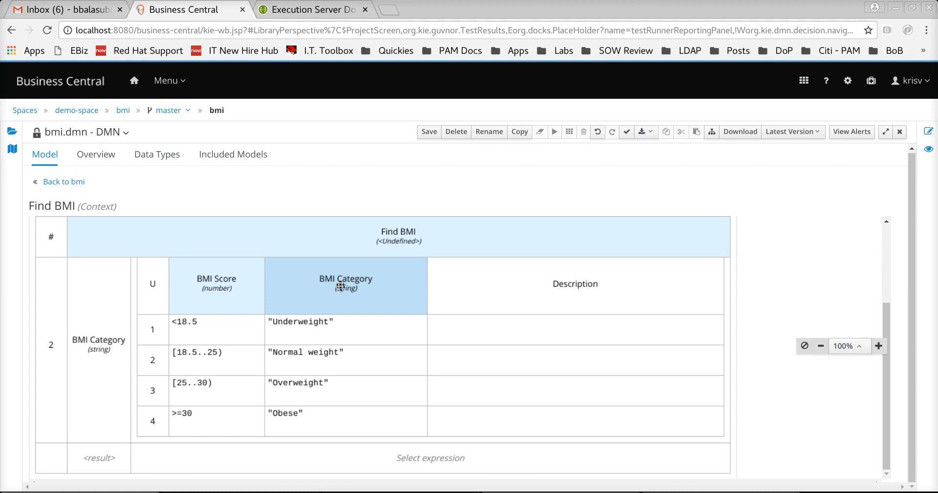
- Set Find BMI's result row to the literal expression BMI Category and save the DMN model
click(391, 458)
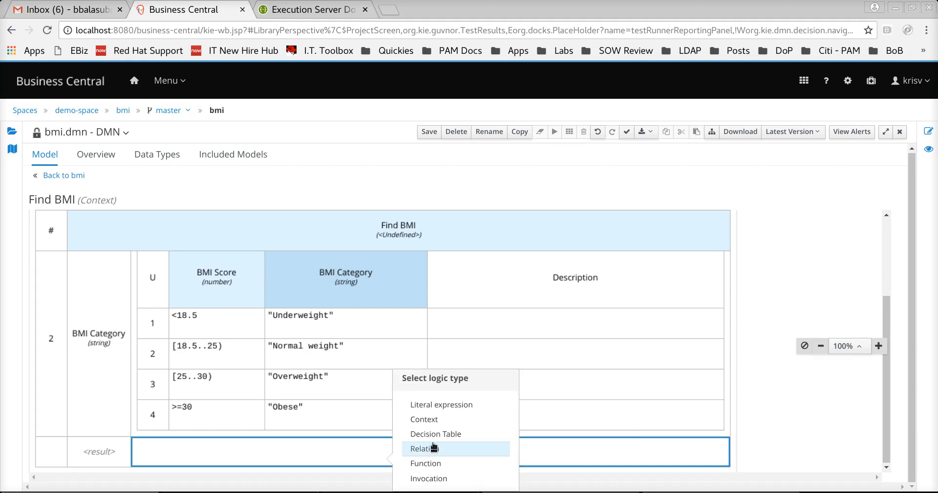
click(425, 404)
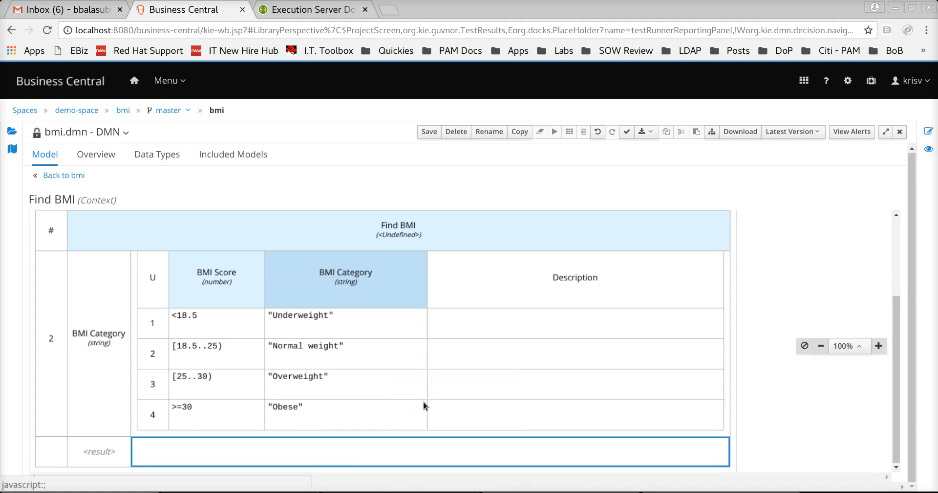
double_click(361, 450)
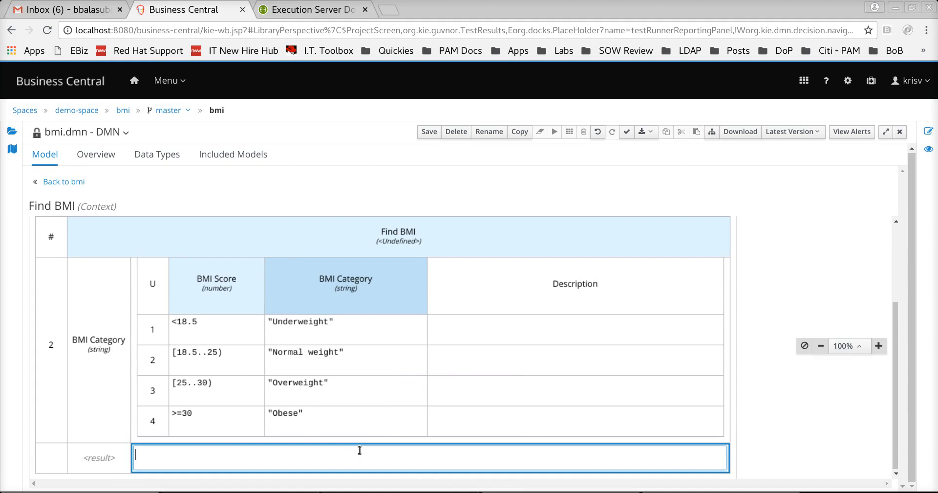
text(BMI Cat)
text(ge)
text(gory)
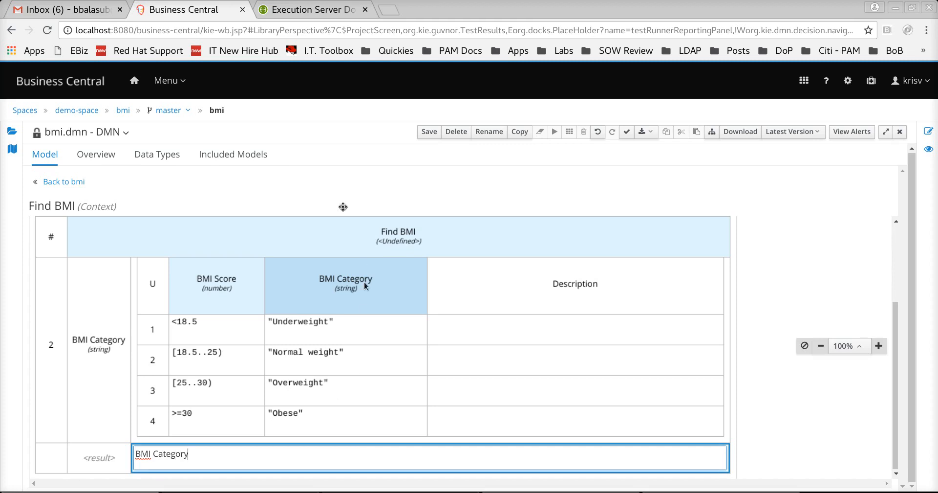
click(428, 132)
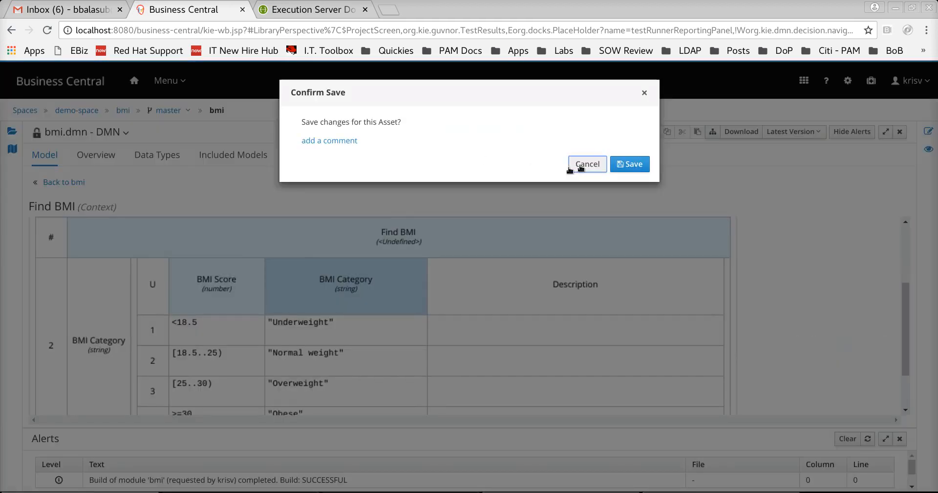
click(614, 165)
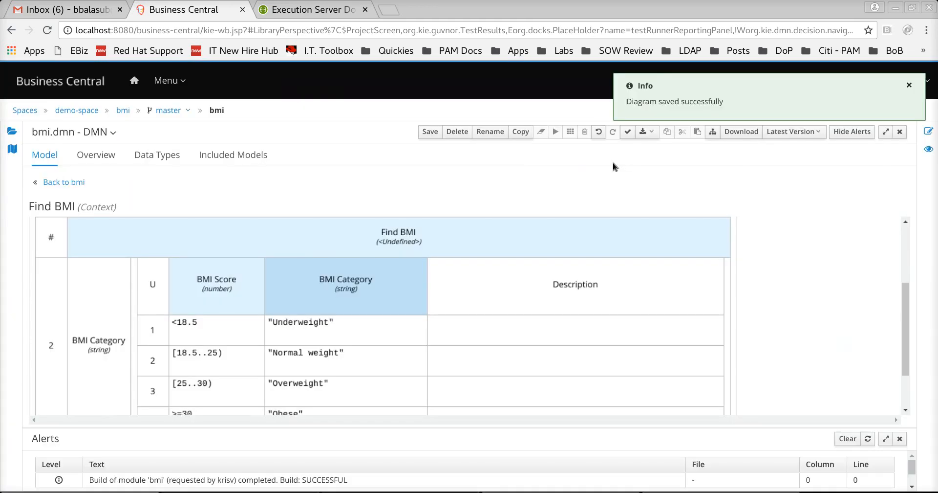
- Open bmi-test-sce from the bmi project's assets and run it
click(123, 111)
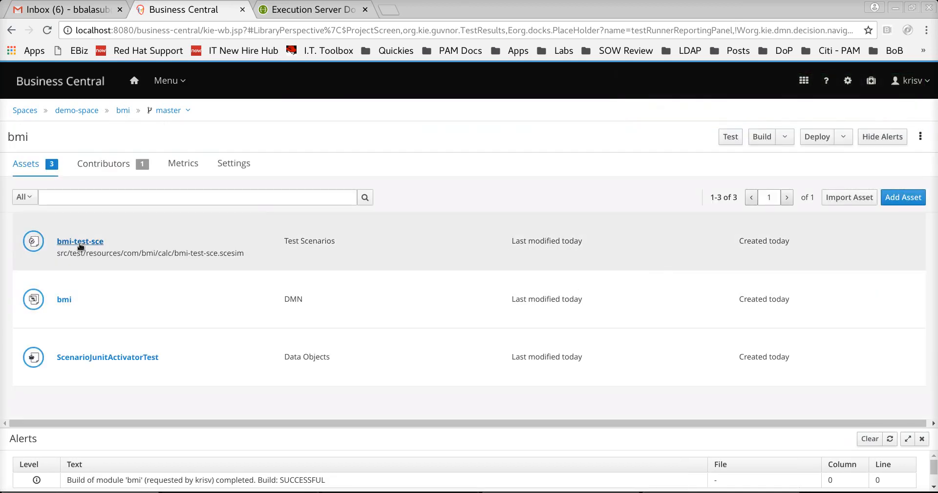
click(78, 241)
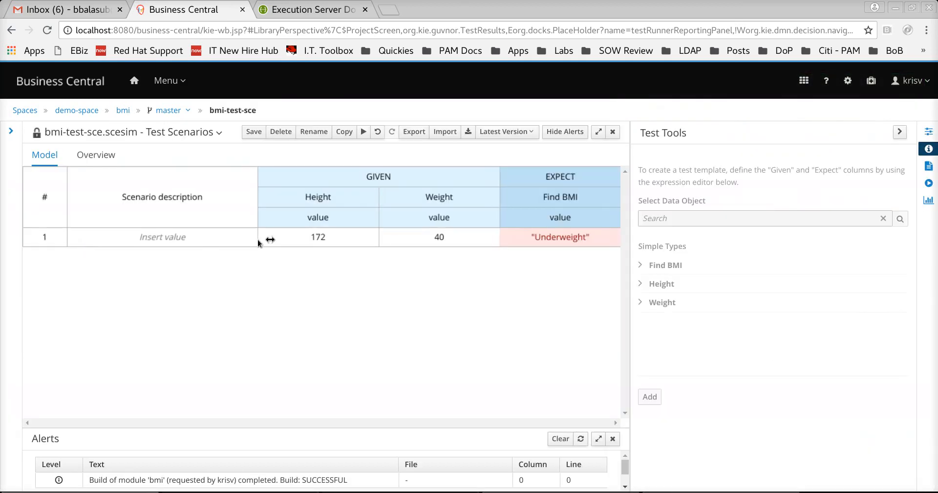
click(364, 133)
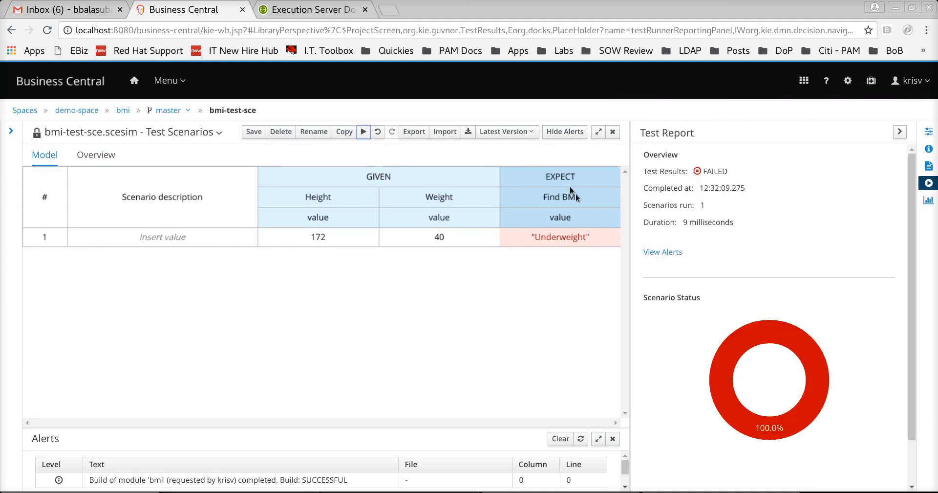
click(581, 439)
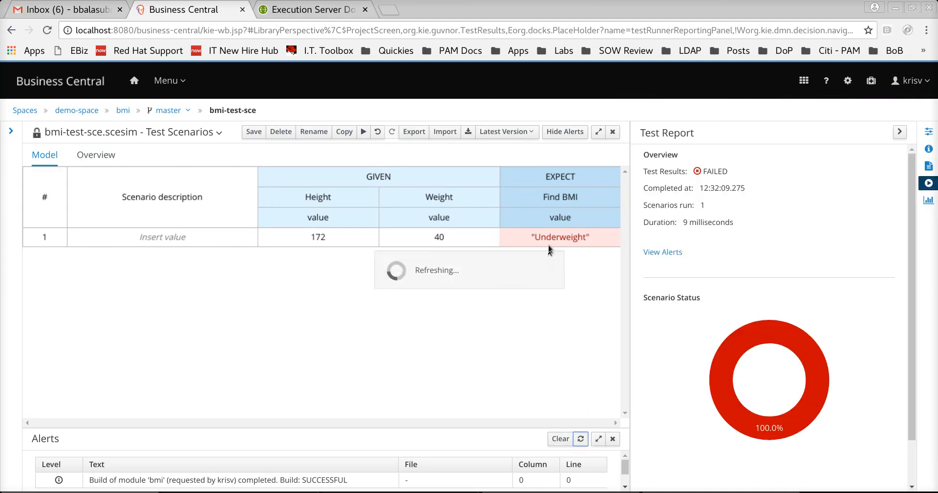
- Save the bmi-test-sce scenario and rerun it, getting a PASSED report for the Underweight row
mouse_move(550, 236)
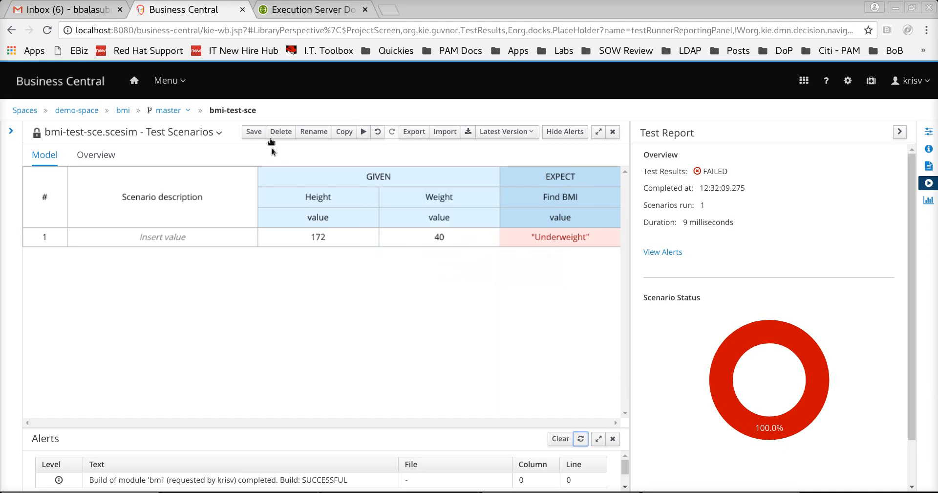
click(253, 131)
click(629, 164)
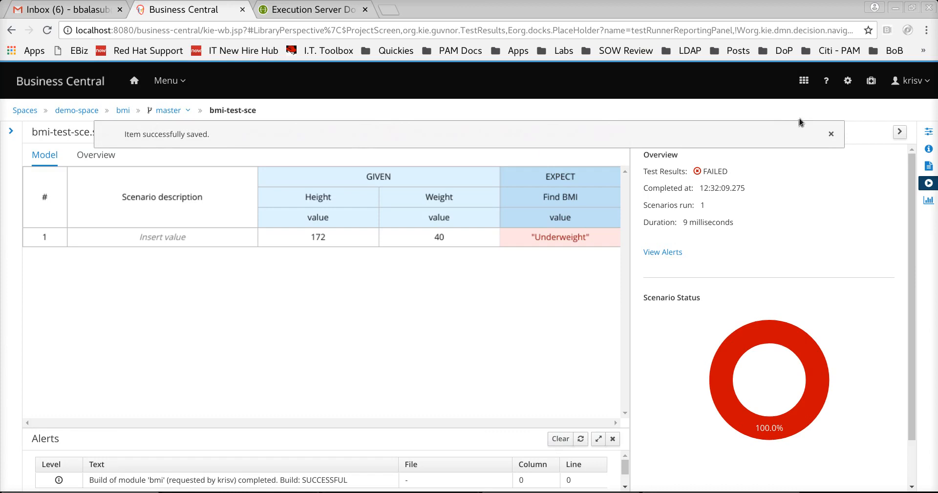
click(831, 134)
mouse_move(550, 230)
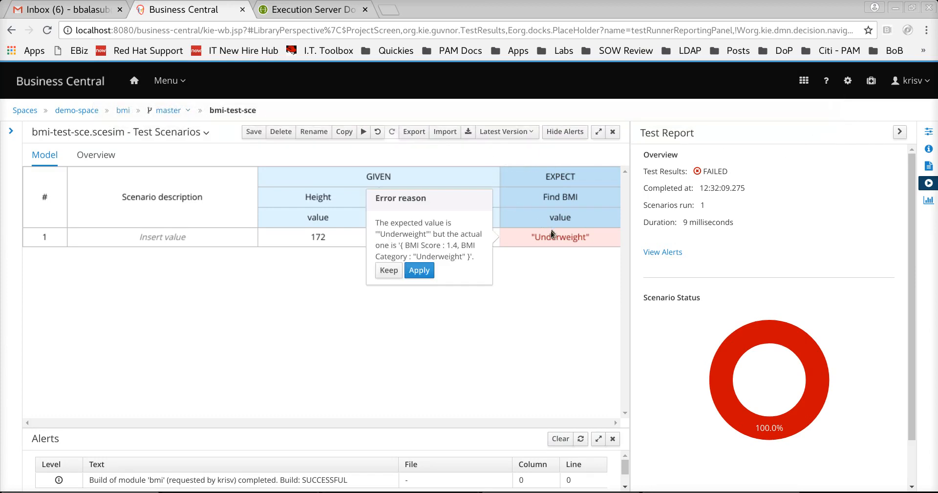
click(363, 132)
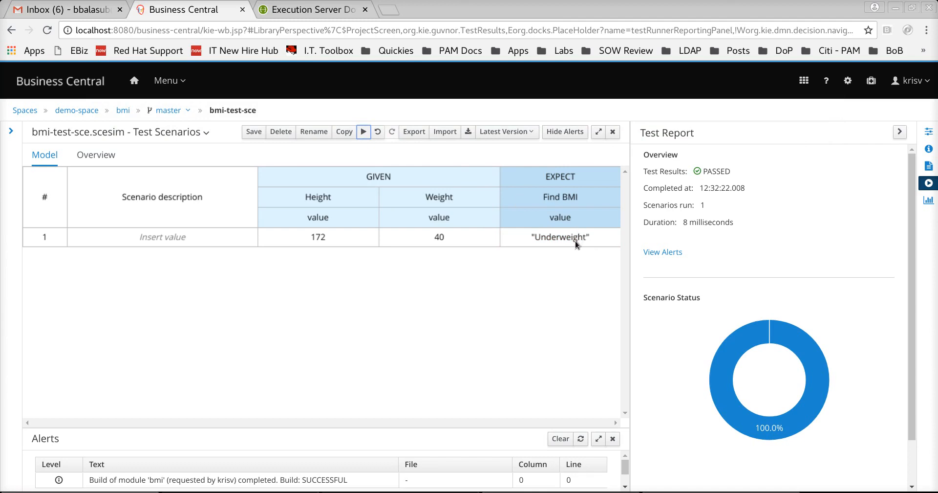
- Insert scenario row 2 below row 1 with Height 172, Weight 70 and expected Find BMI "Normal"
mouse_move(749, 346)
right_click(58, 236)
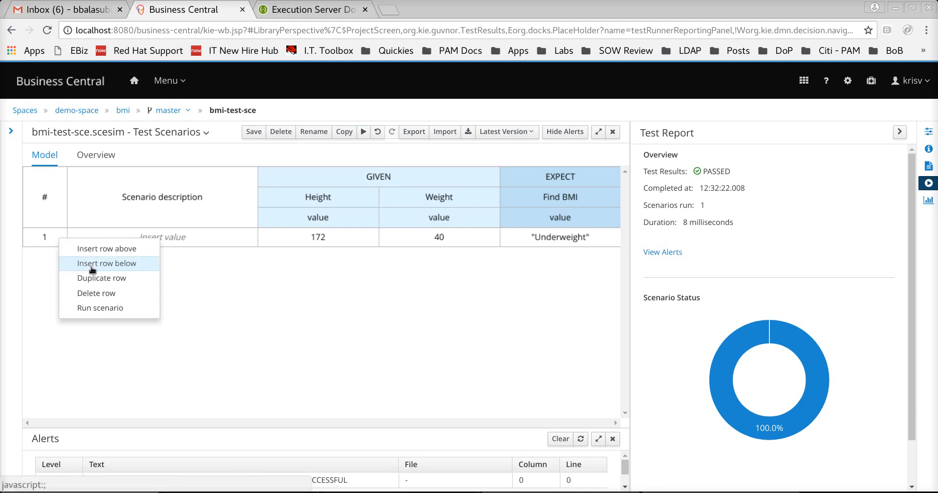
click(92, 264)
double_click(324, 254)
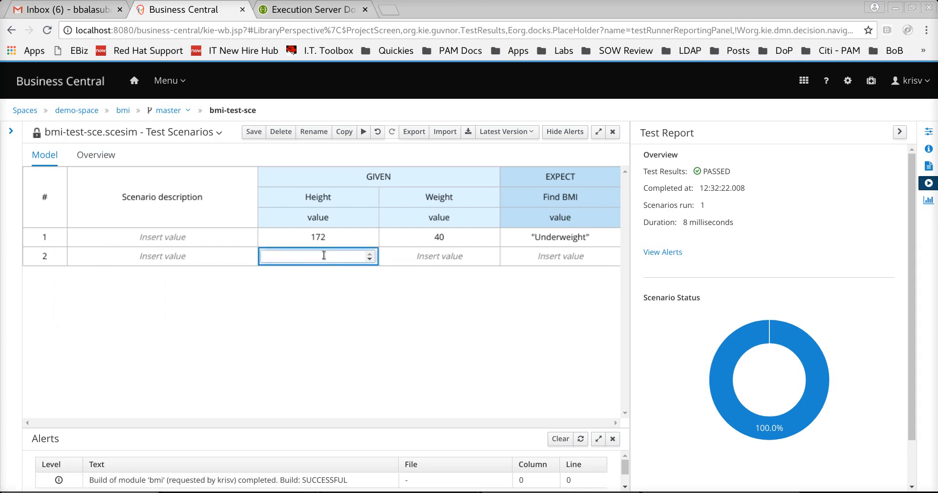
text(172)
double_click(427, 256)
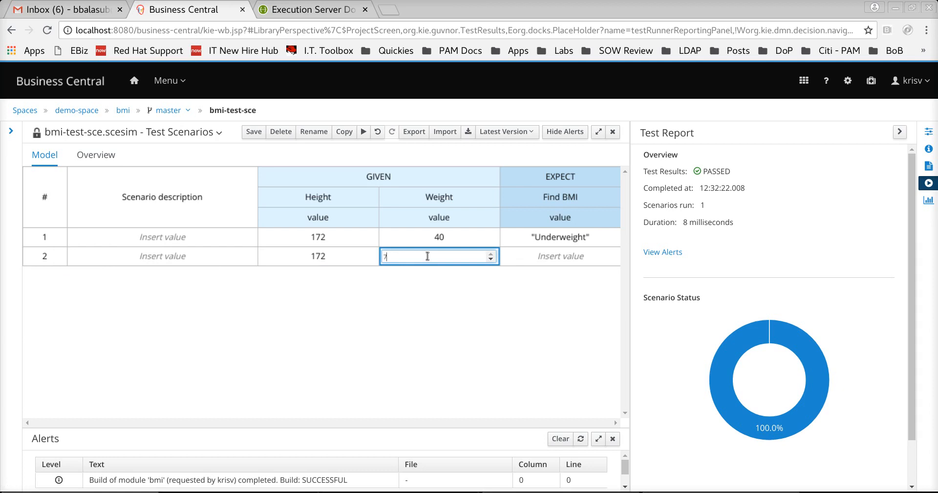
key(Return)
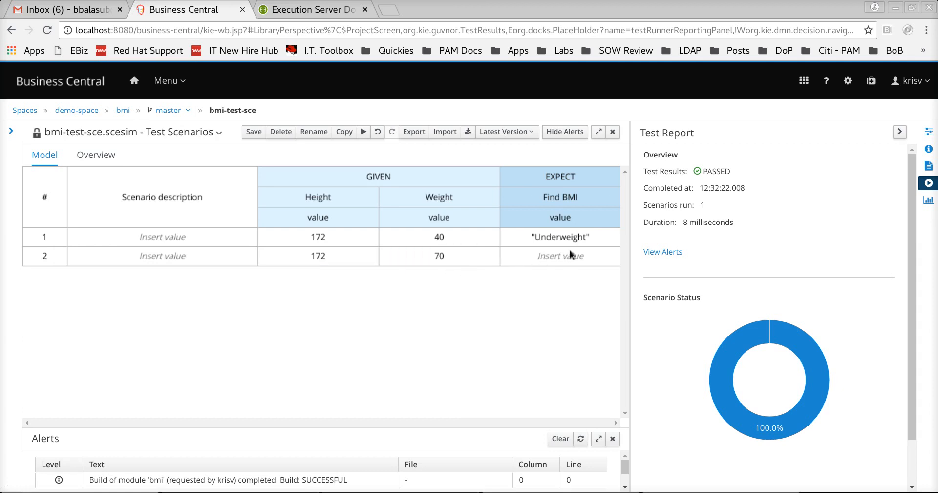
double_click(559, 264)
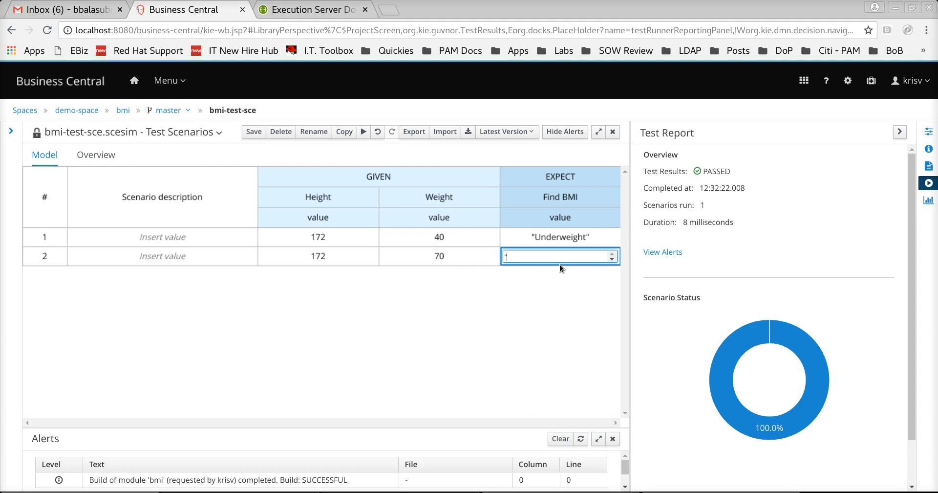
text("Normal")
key(Return)
- Copy the exact "Normal weight" label from the BMI category notes in gedit
key(alt+Tab)
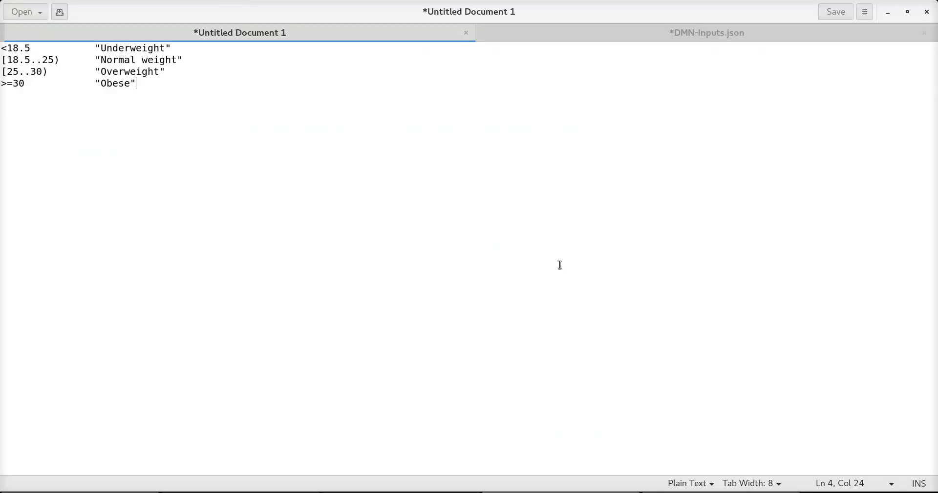
click(96, 60)
drag(97, 60, 223, 61)
key(ctrl+c)
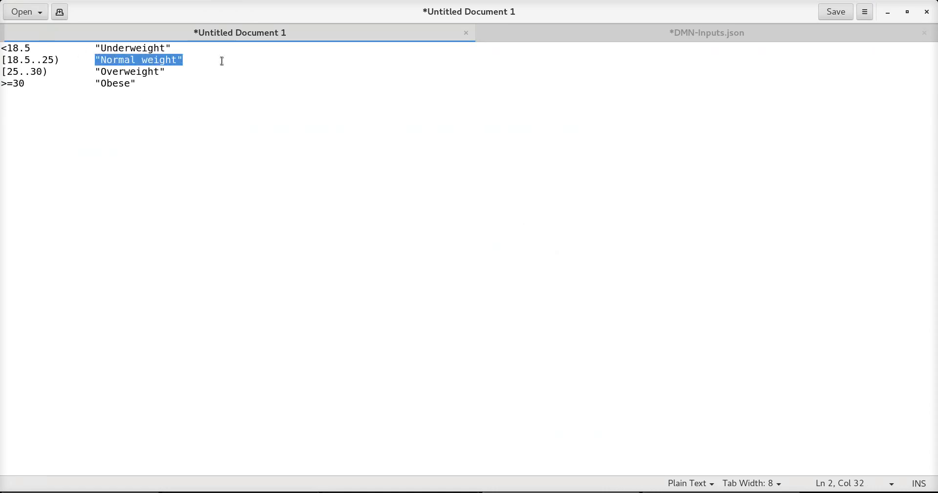
key(alt+Tab)
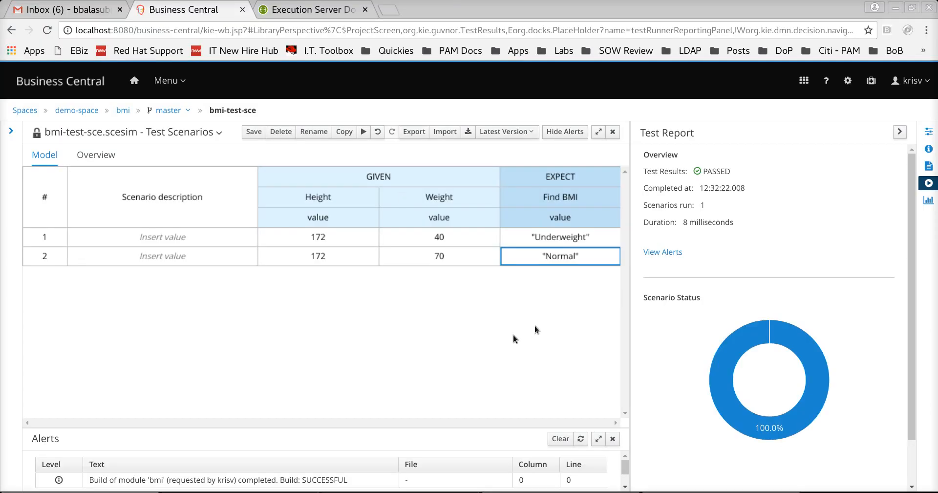
- Replace row 2's expected Find BMI value with the pasted "Normal weight" label
double_click(560, 257)
key(ctrl+a)
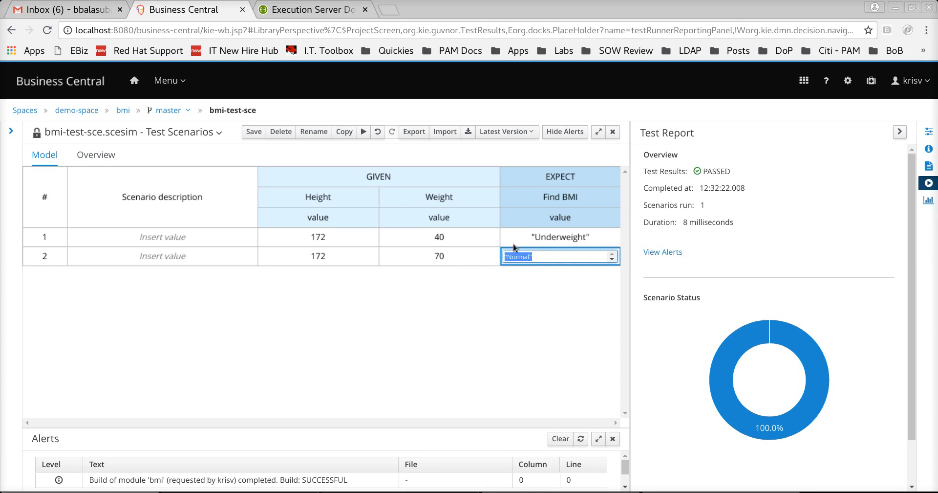
key(ctrl+v)
key(Return)
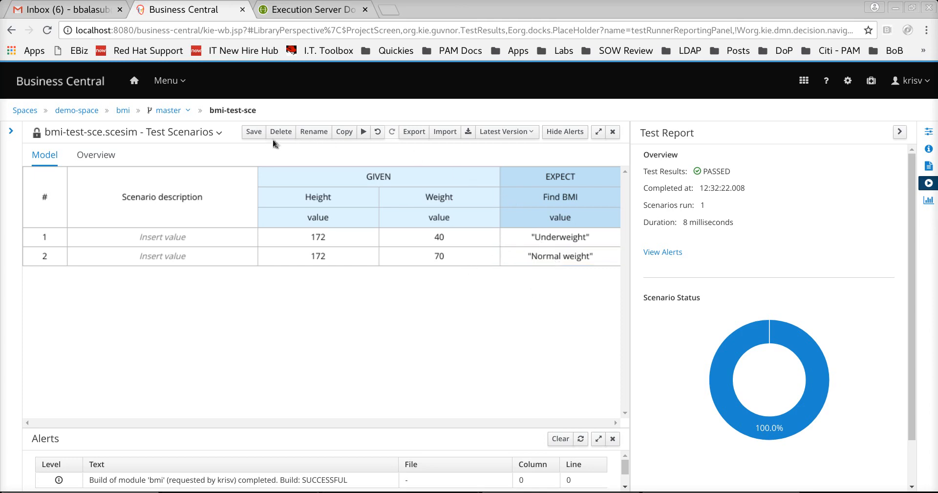
- Save and run both scenarios, see row 2 return Underweight, then return to the bmi asset list
click(254, 132)
click(623, 166)
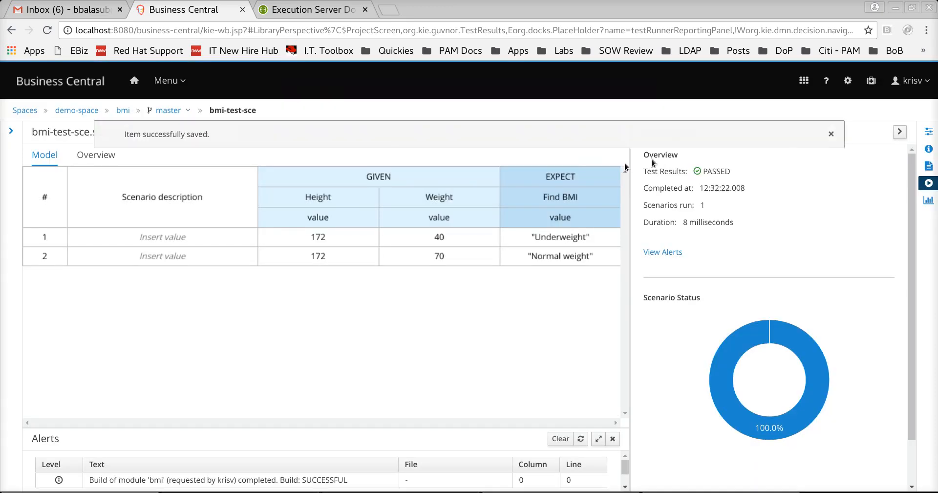
click(831, 133)
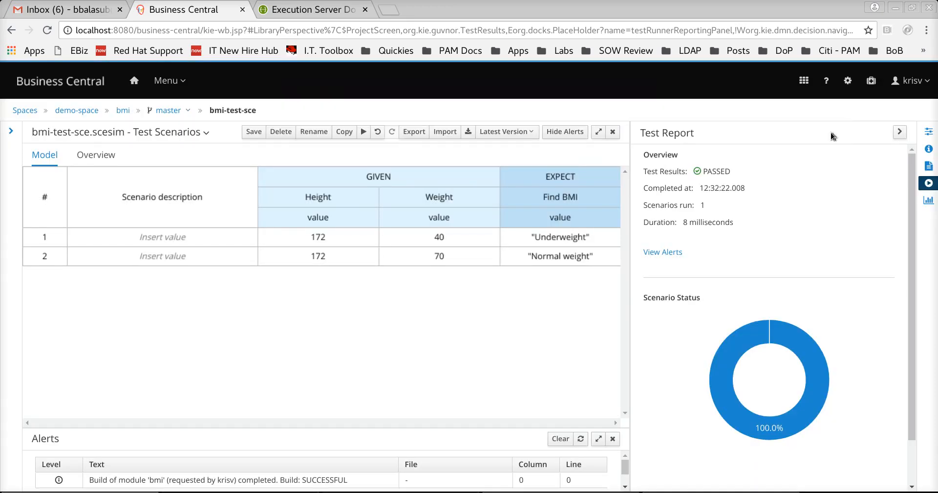
click(364, 132)
mouse_move(552, 258)
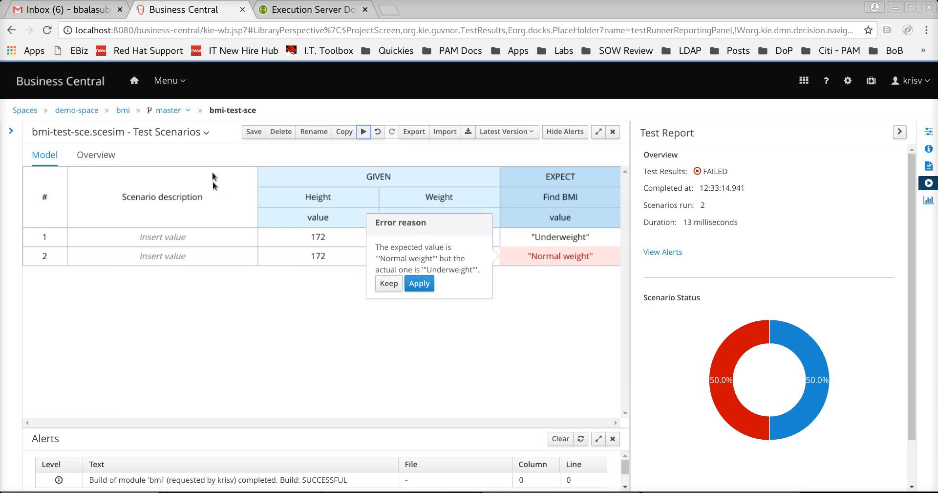
click(123, 110)
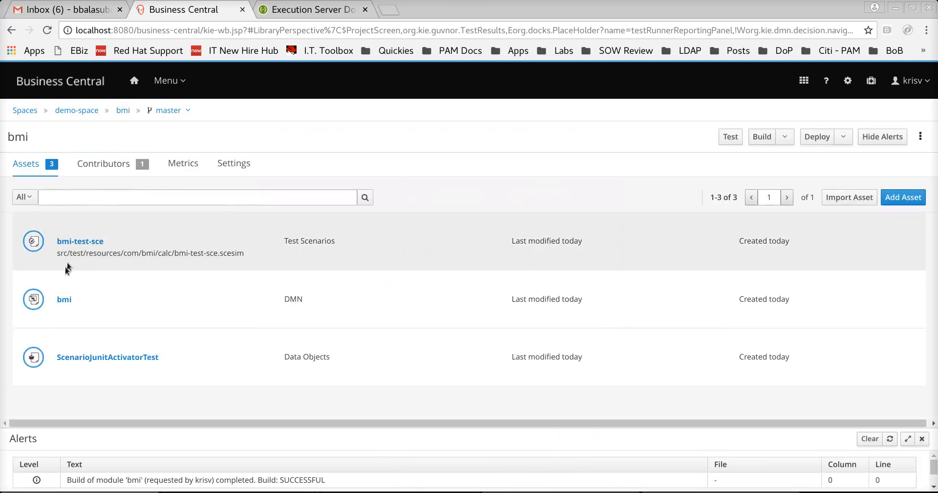
- Open the bmi DMN's BMI Formula function and widen it to edit decimal((W/H**2) * 1000, 1)
click(64, 300)
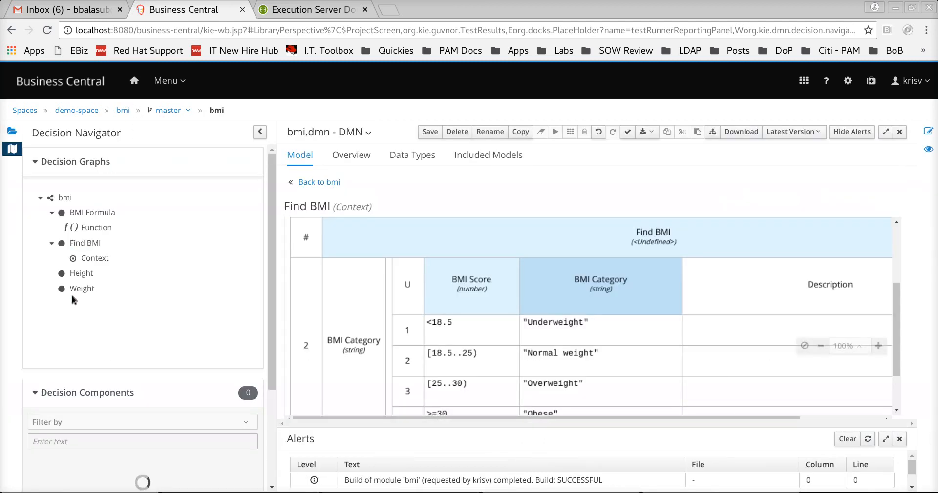
click(97, 227)
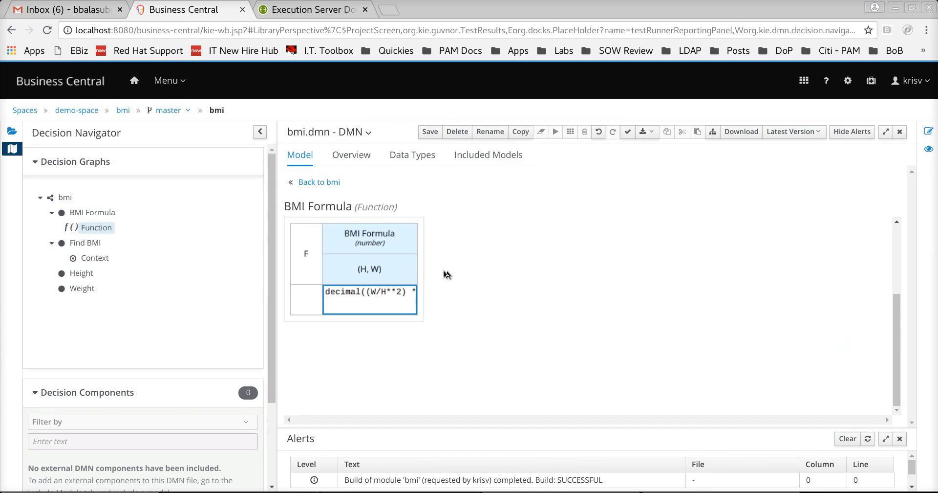
drag(419, 268, 676, 272)
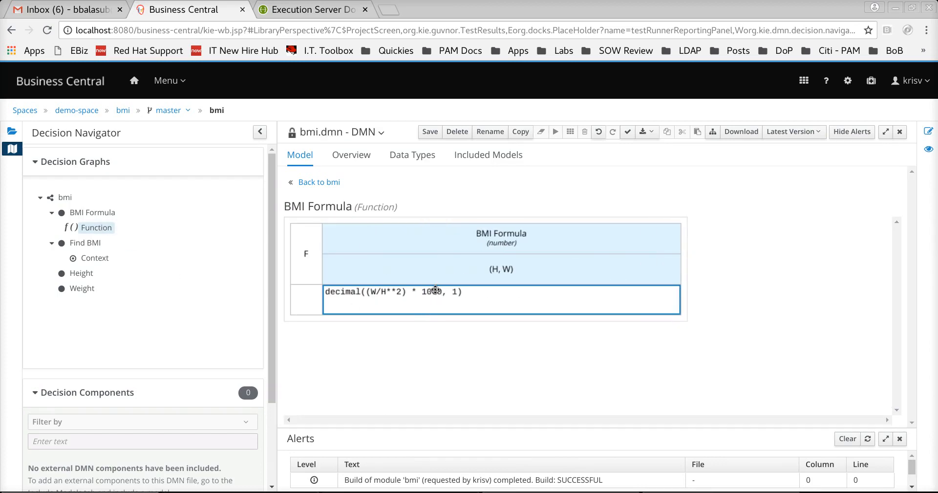
double_click(438, 293)
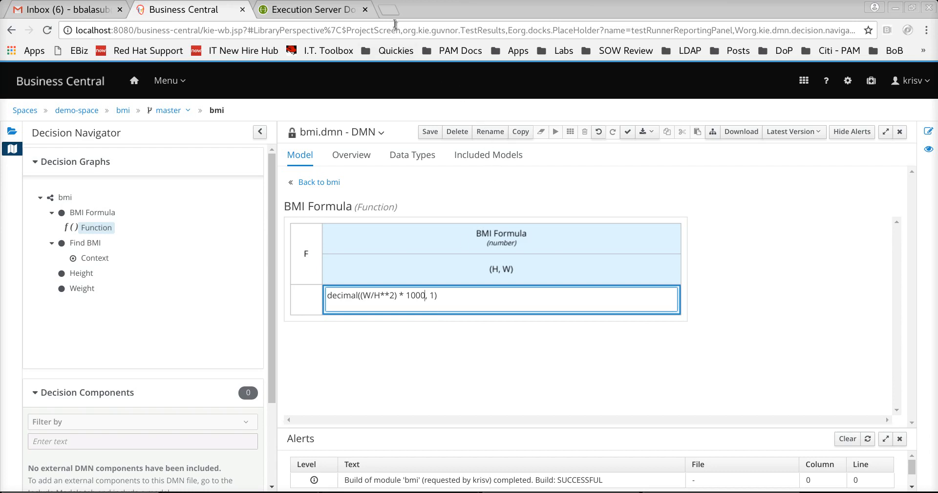
- Search 'bmi cal' in a new Chrome tab and open the Diabetes Canada BMI Calculator result
click(390, 9)
text(bmi cal)
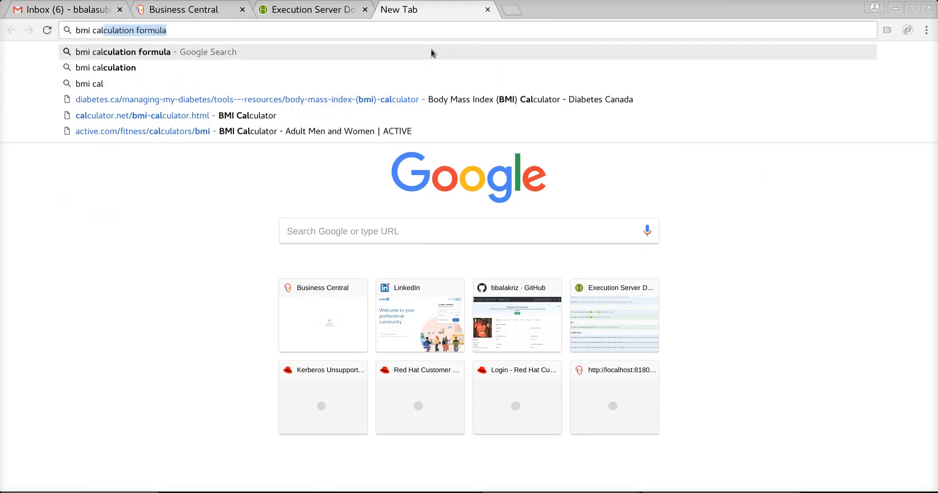
key(Return)
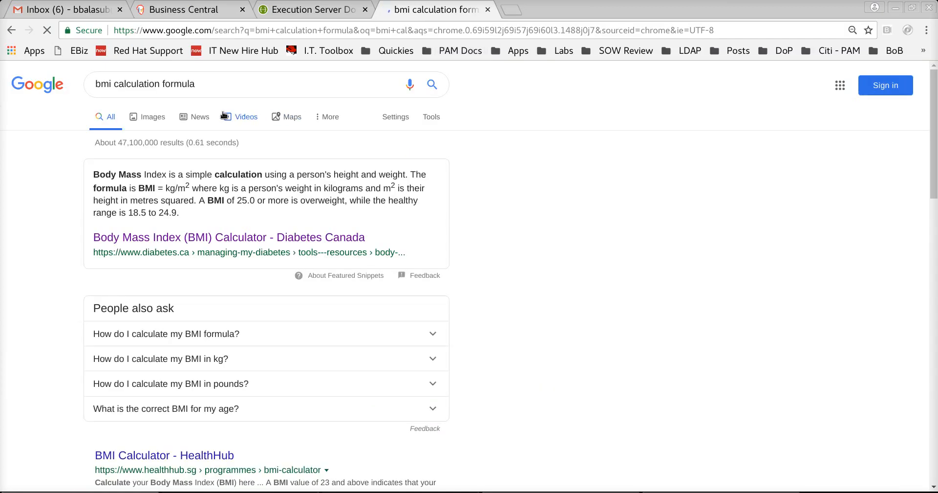
click(211, 238)
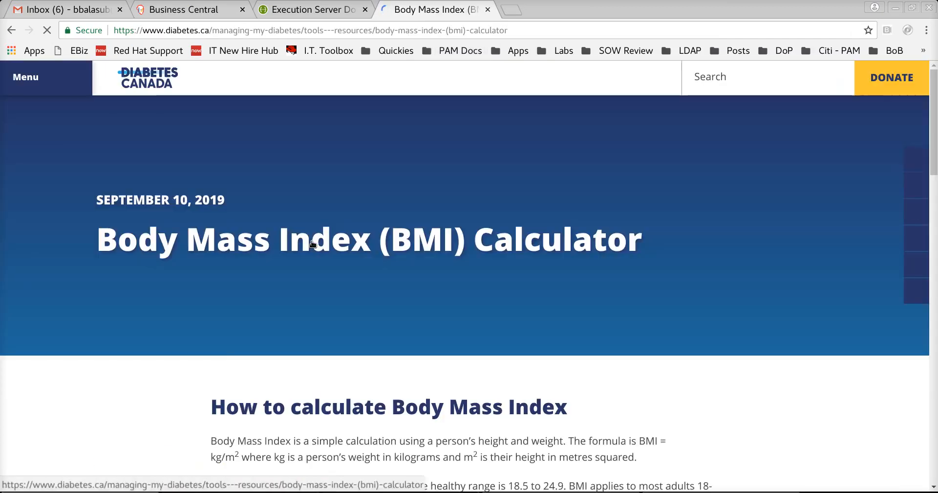
- Calculate BMI for 70 kg and 172 cm in the Diabetes Canada calculator, giving 23.7 (normal)
scroll(310, 242, down, 10)
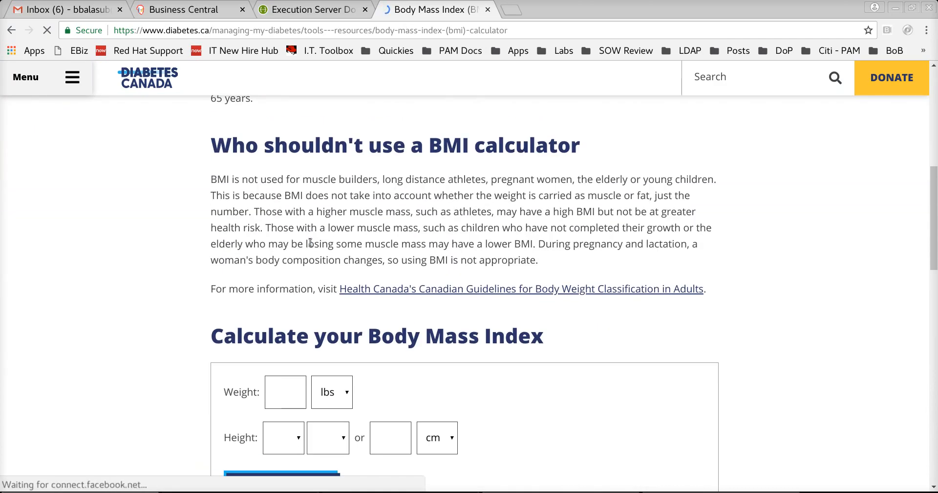
scroll(310, 242, down, 4)
click(332, 189)
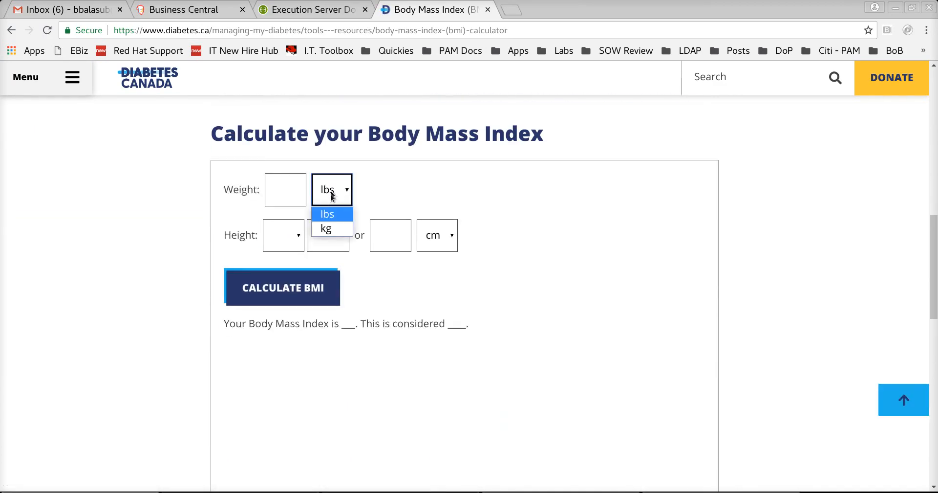
click(326, 226)
click(284, 184)
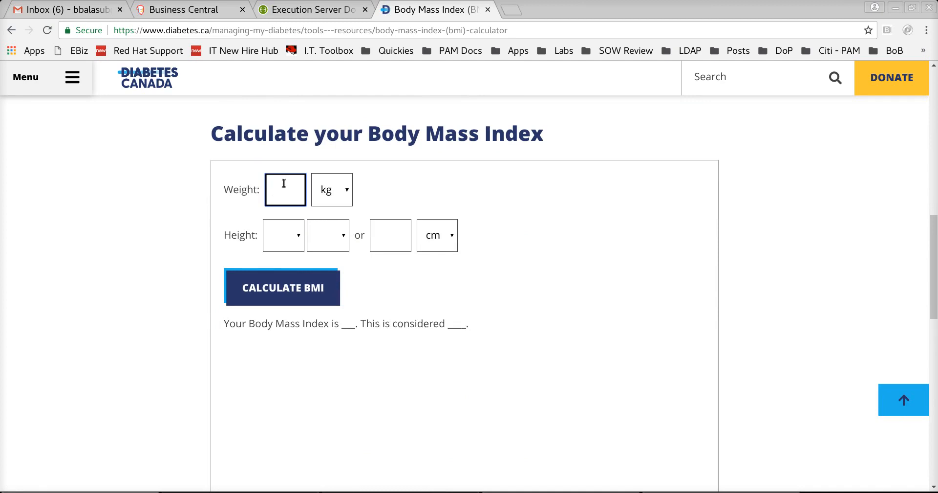
text(70)
click(393, 238)
text(172)
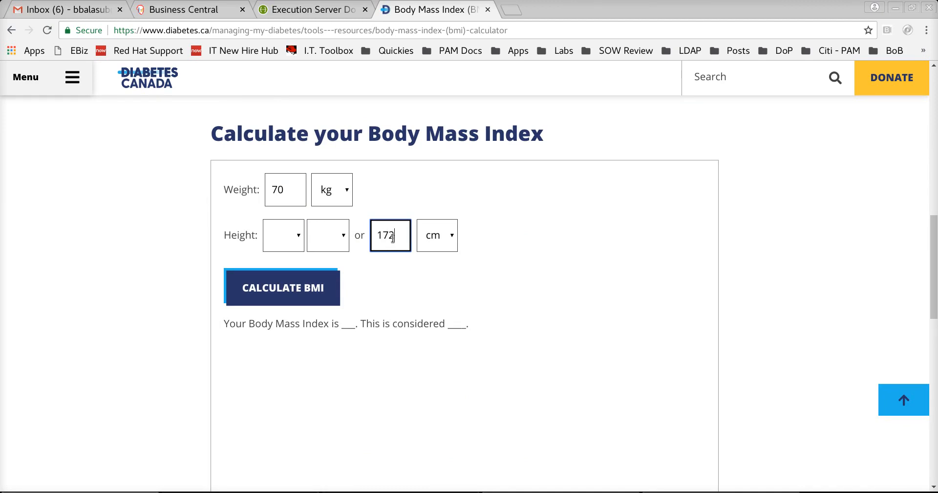
click(314, 283)
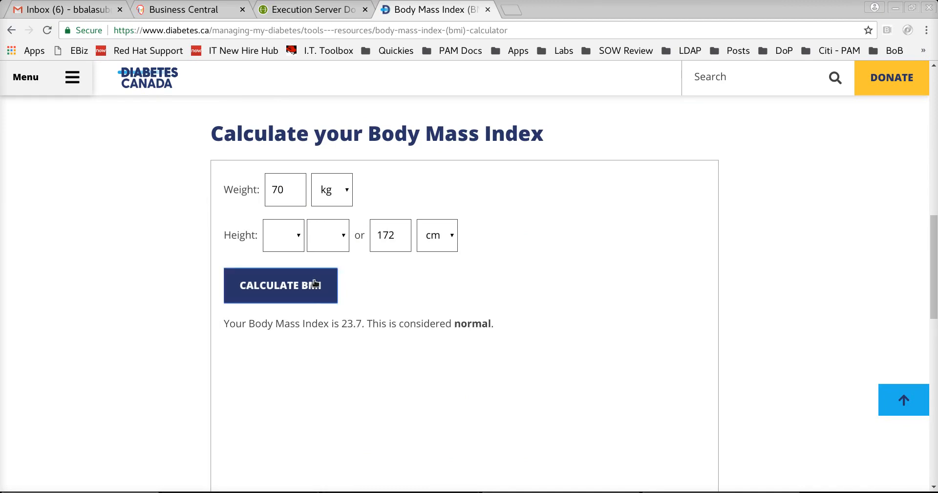
drag(342, 324, 360, 324)
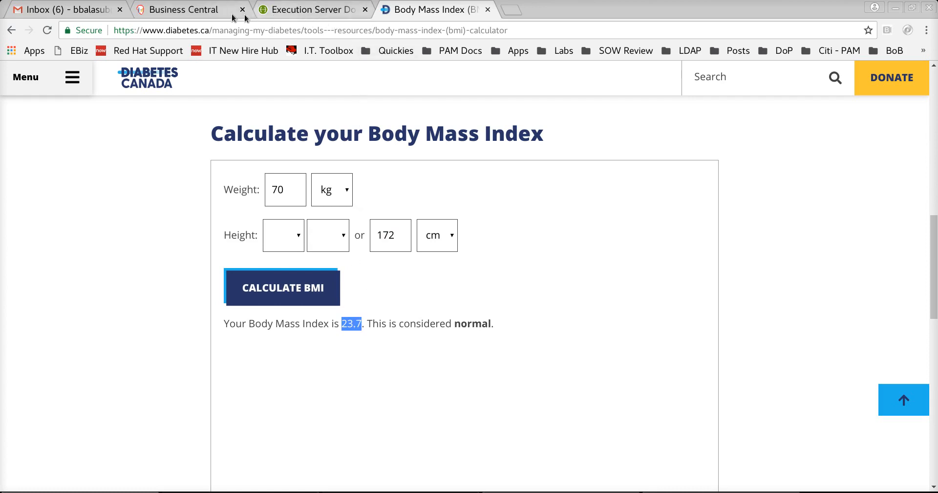
click(218, 11)
- Change the BMI Formula to decimal((W/H**2) * 10000, 1) and save the decision model
double_click(438, 293)
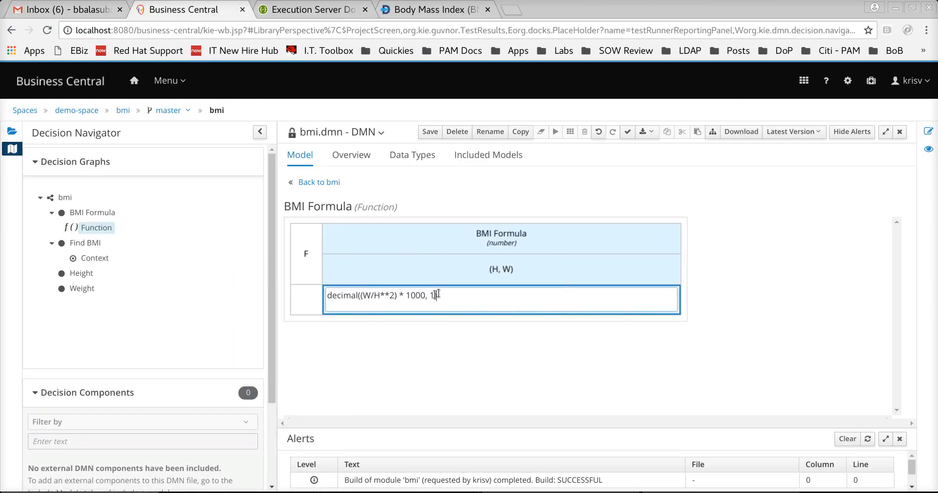
click(426, 295)
text(0)
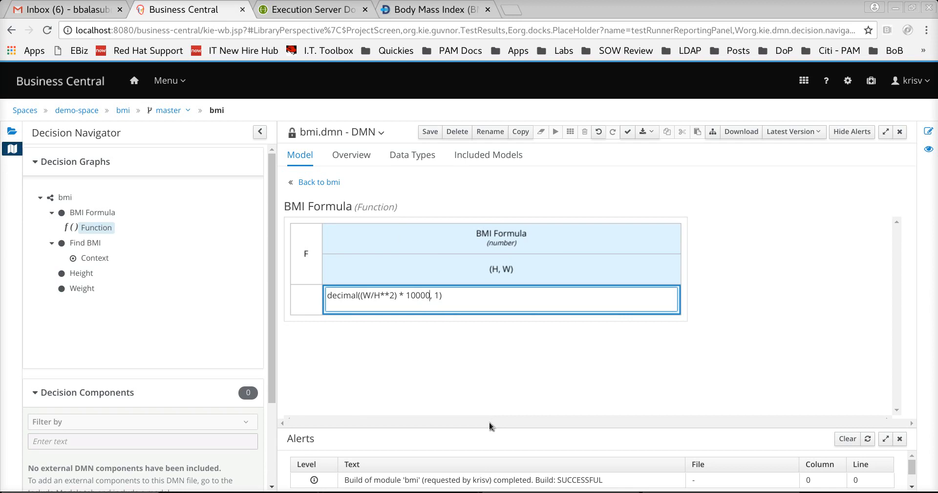
click(430, 132)
click(630, 165)
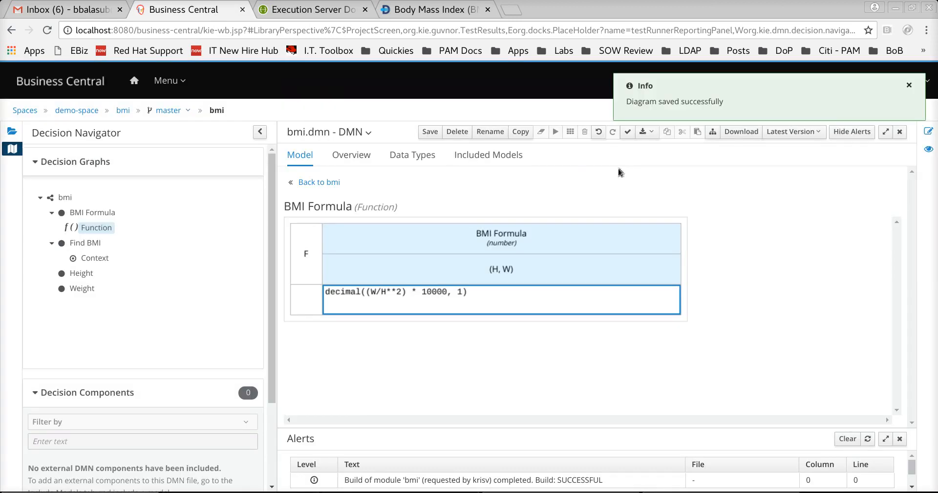
- Open bmi-test-sce from the bmi assets and rerun it, with both scenarios now passing
click(124, 111)
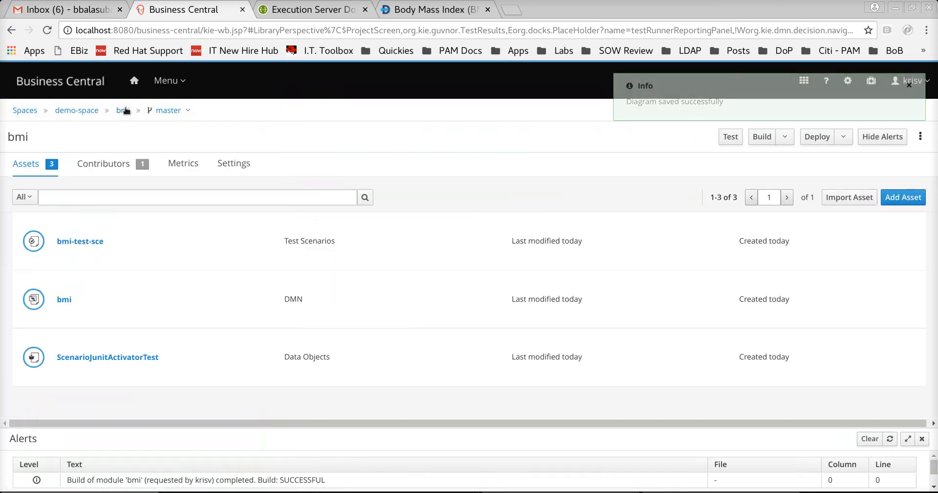
click(80, 242)
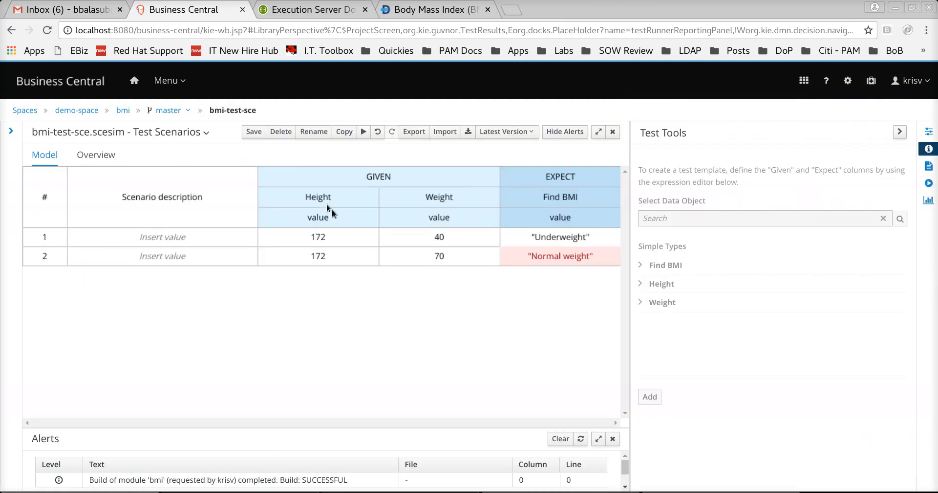
click(581, 438)
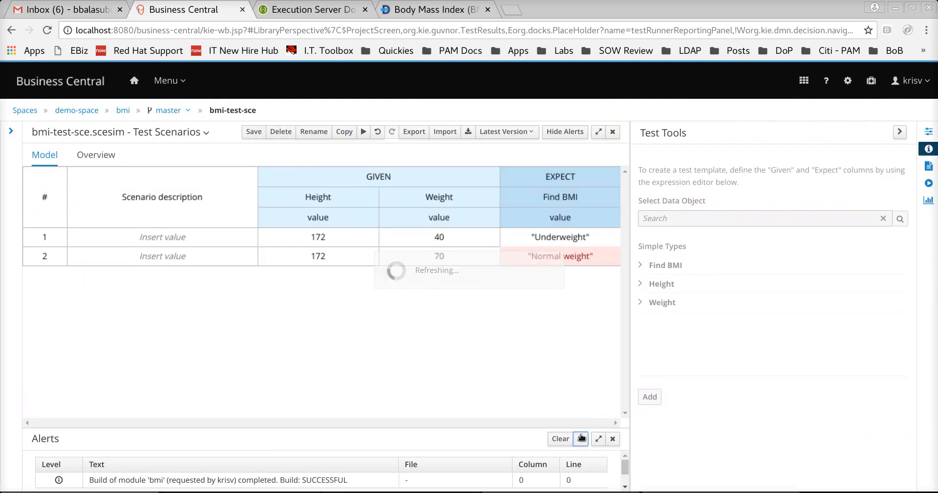
click(363, 132)
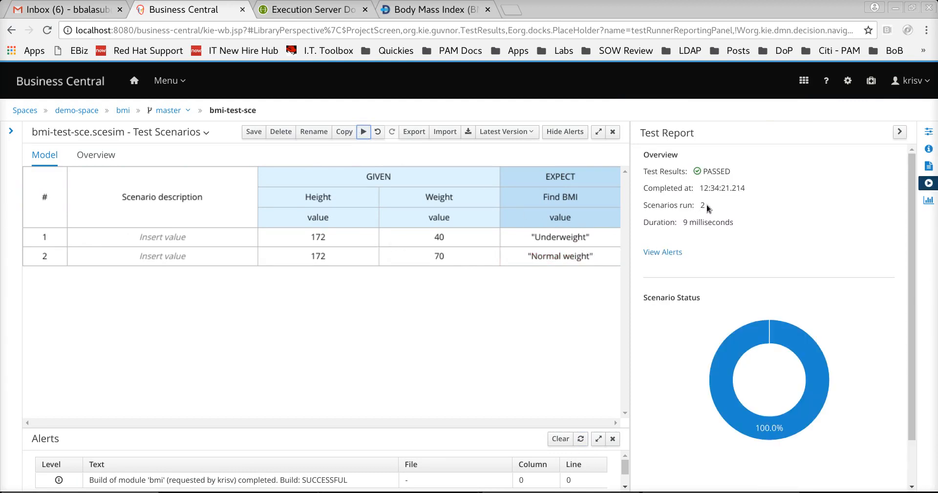
drag(674, 205, 698, 207)
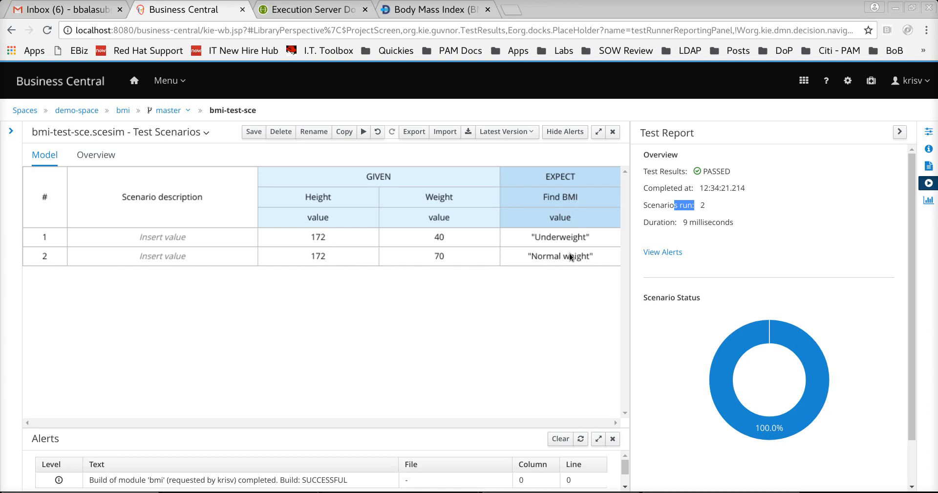
- Highlight the Scenarios run label and its count of 2 in the test report
click(662, 205)
double_click(662, 205)
drag(696, 207, 644, 209)
double_click(703, 205)
mouse_move(755, 340)
- Change row 2's expected Find BMI to 'Normalweight' by deleting the space, and save the scenarios
double_click(577, 255)
click(534, 258)
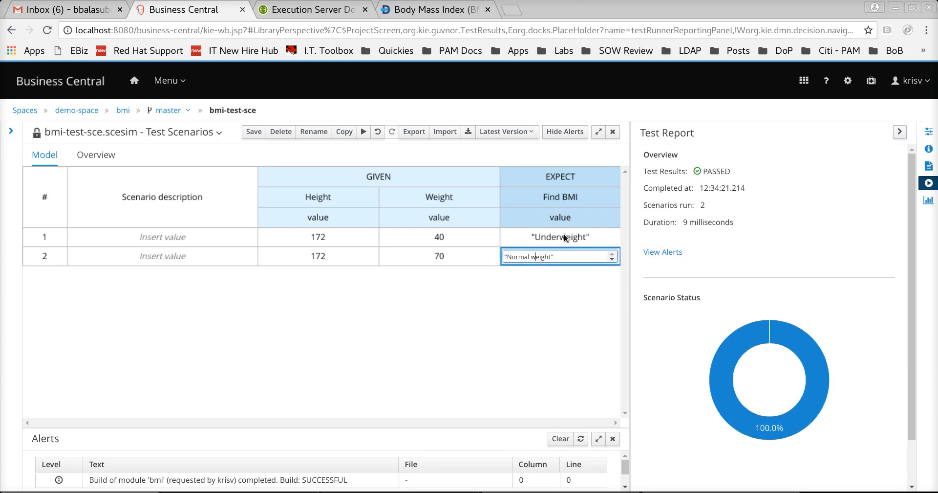
key(BackSpace)
click(537, 282)
click(253, 132)
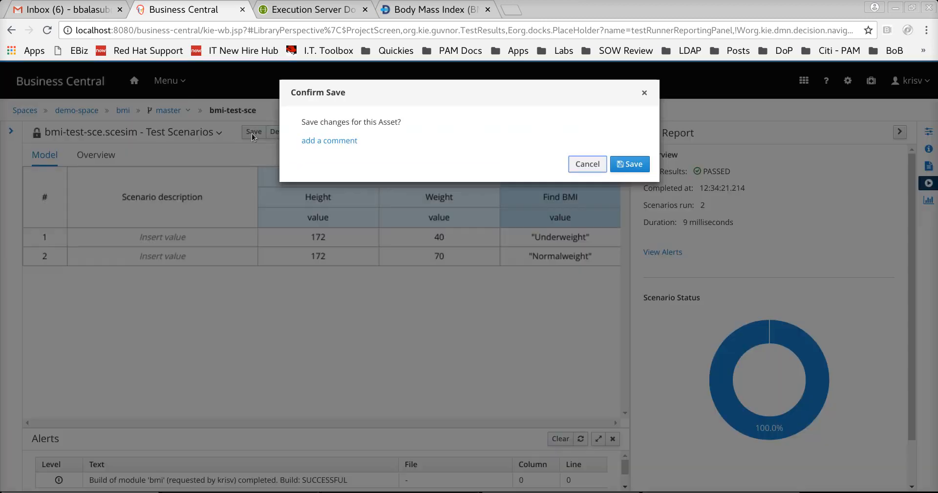
click(633, 168)
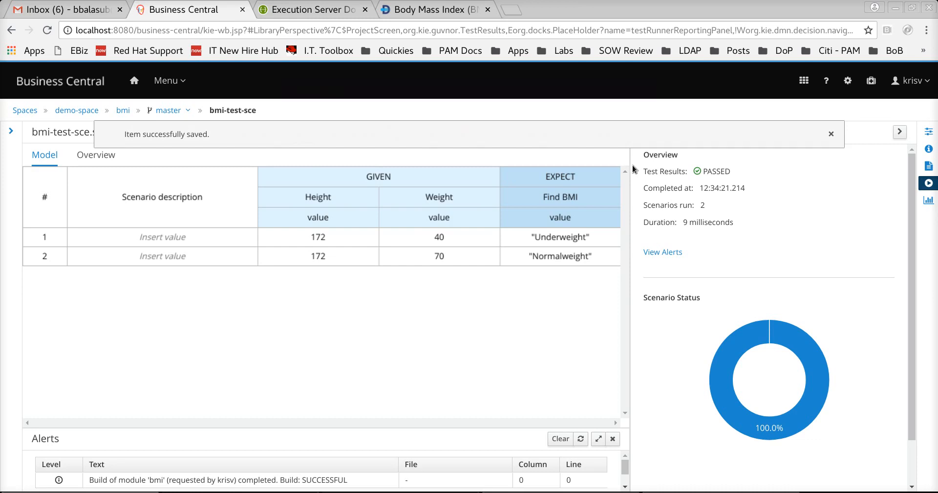
click(831, 134)
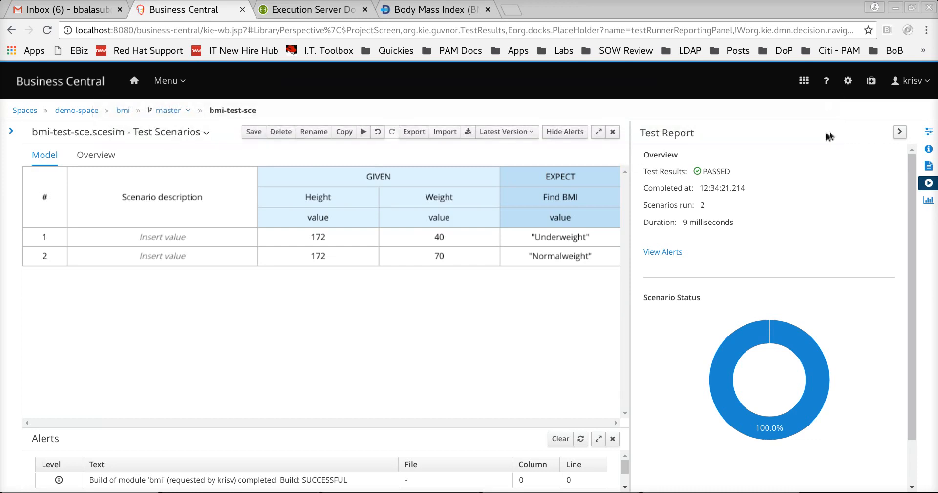
- Rerun the test scenarios, so row 2 now fails on the Normalweight expectation
click(363, 132)
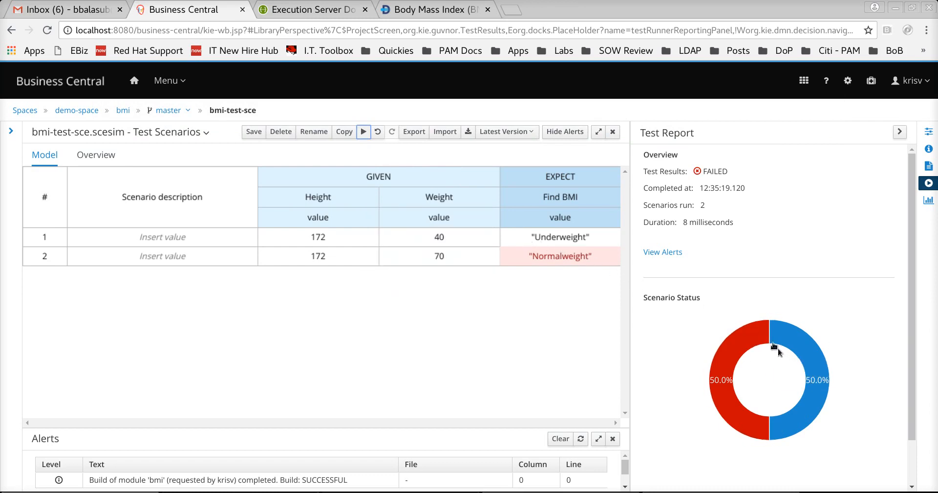
mouse_move(769, 338)
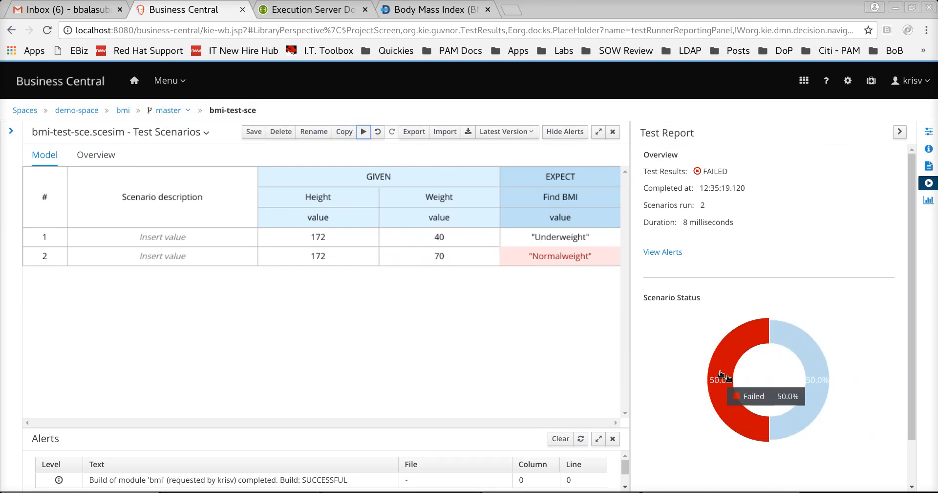
mouse_move(561, 254)
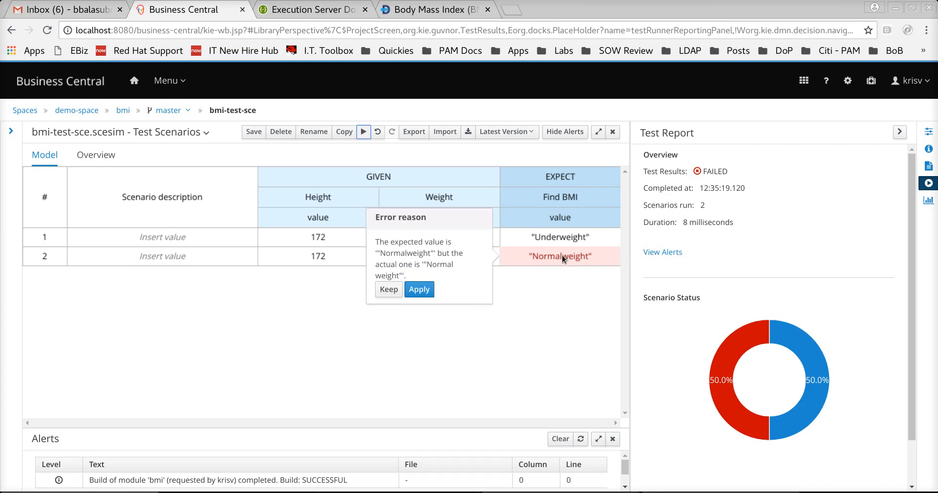
- Restore row 2's expected value to 'Normal weight', save, and rerun so both scenarios pass
double_click(560, 257)
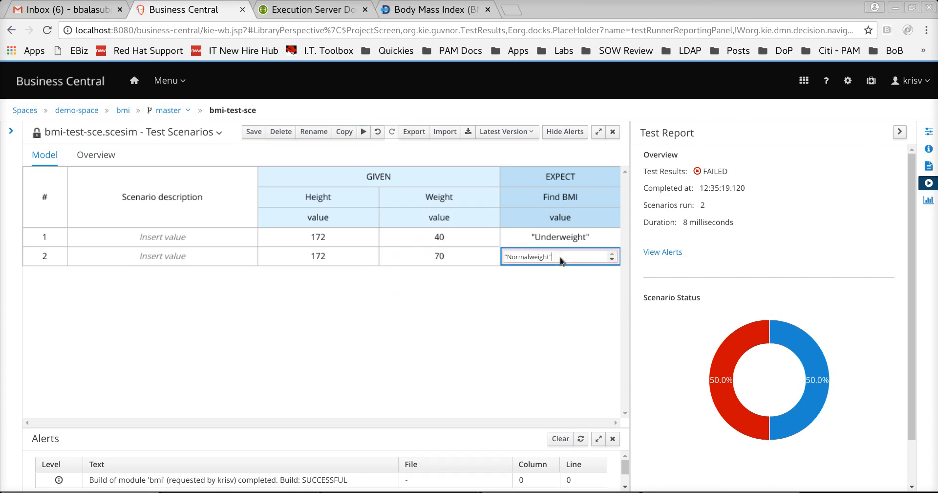
click(534, 255)
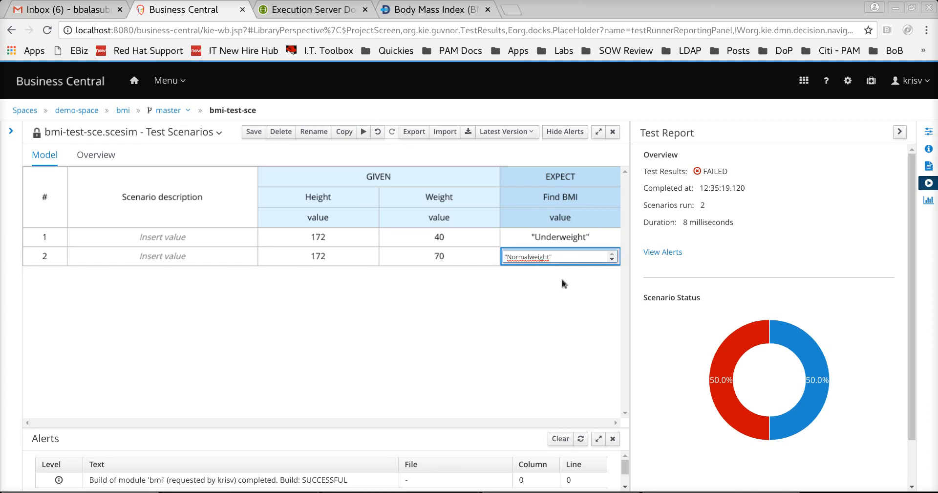
click(559, 306)
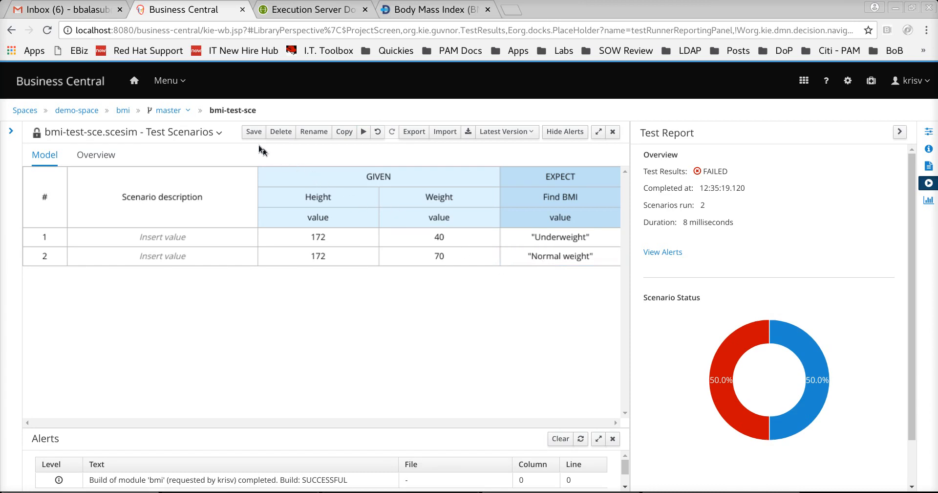
click(253, 131)
click(631, 163)
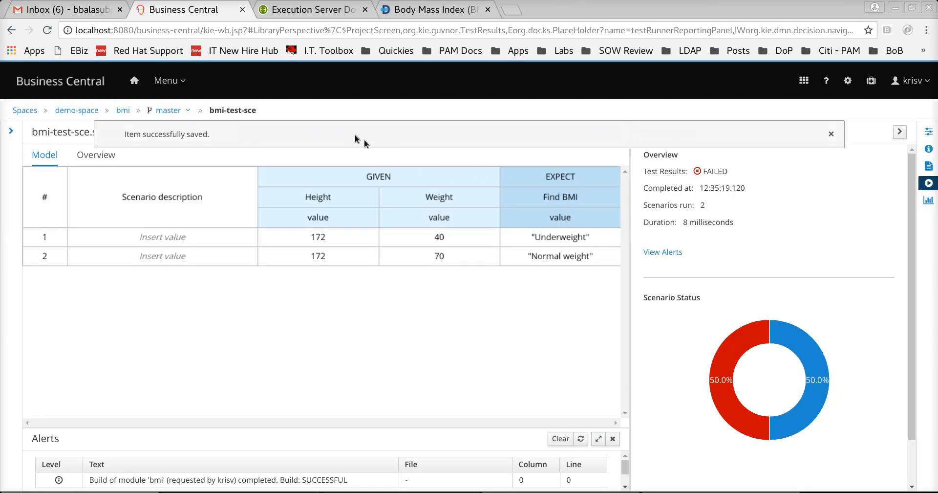
click(831, 133)
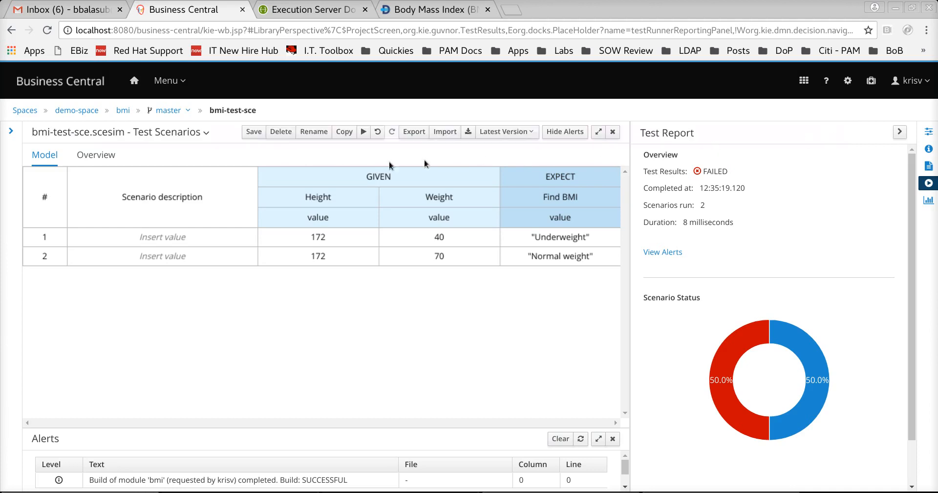
click(364, 131)
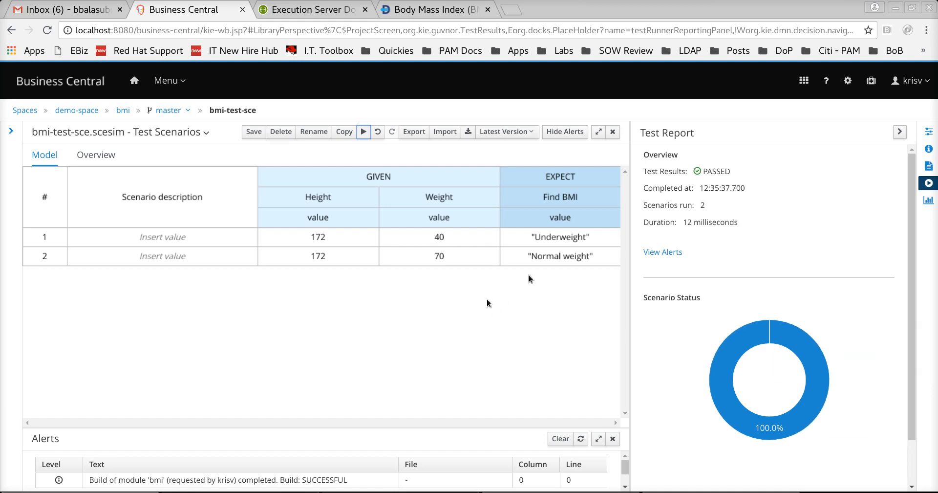
- Hide the test report and build and deploy the bmi project
click(900, 132)
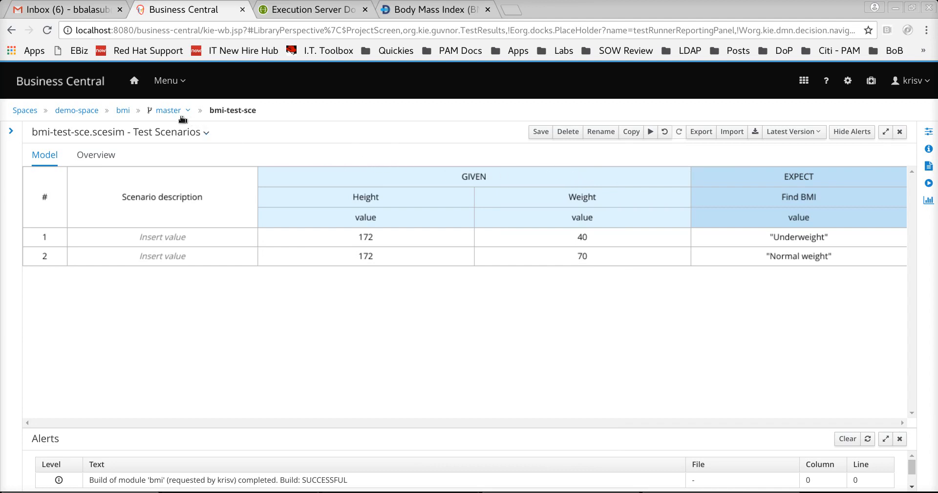
click(123, 110)
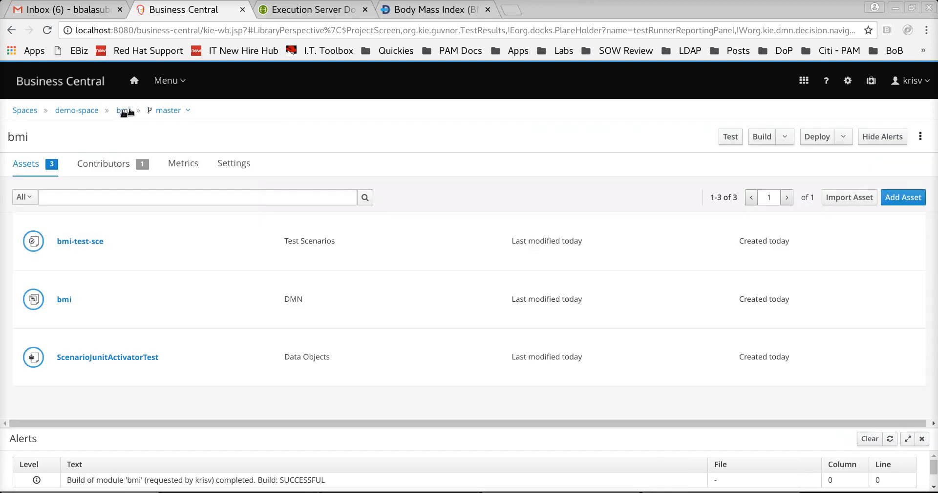
click(817, 141)
- Show the calc_1.0.0 deployment unit on sample-server and select its container id
click(134, 82)
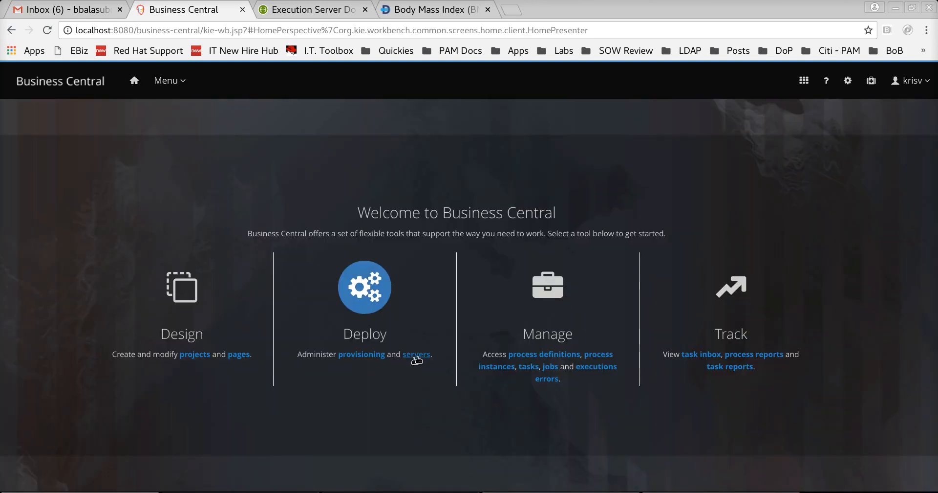
click(368, 309)
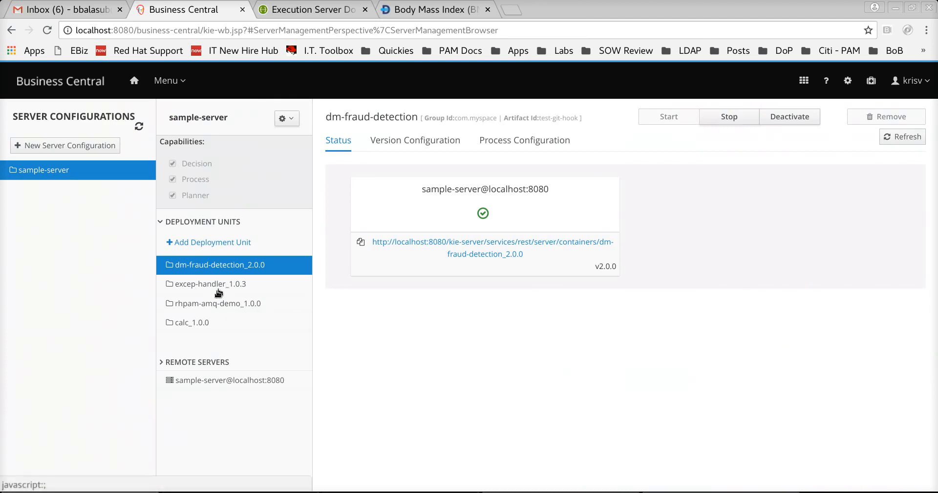
click(198, 323)
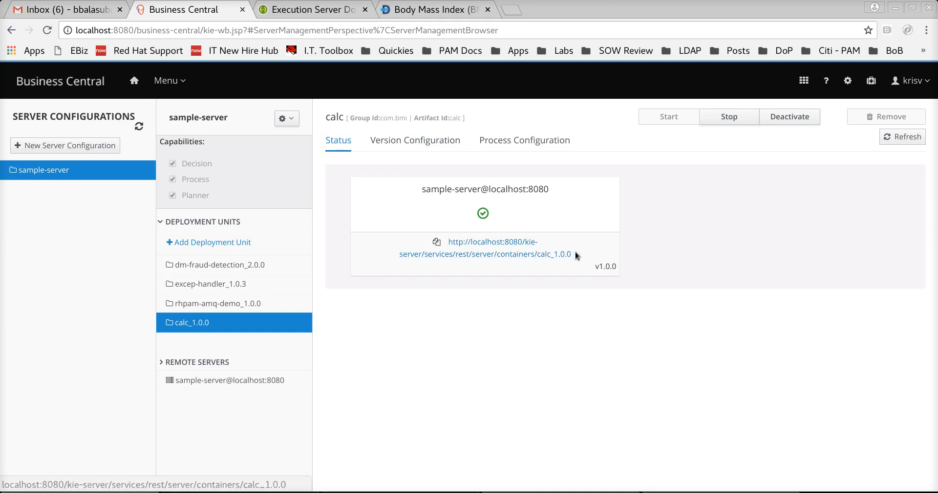
drag(574, 254, 538, 258)
key(ctrl+c)
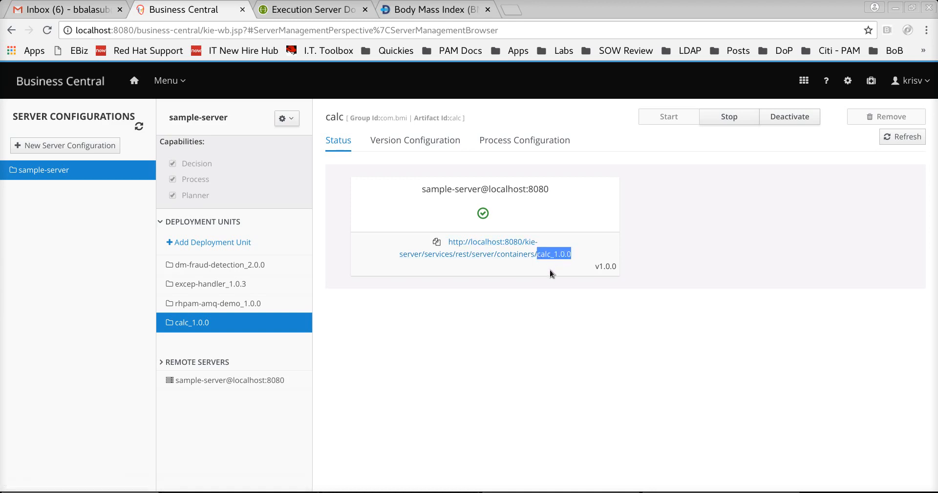
- In the KIE Server REST docs, expand GET /server/containers/{containerId}/dmn
click(292, 13)
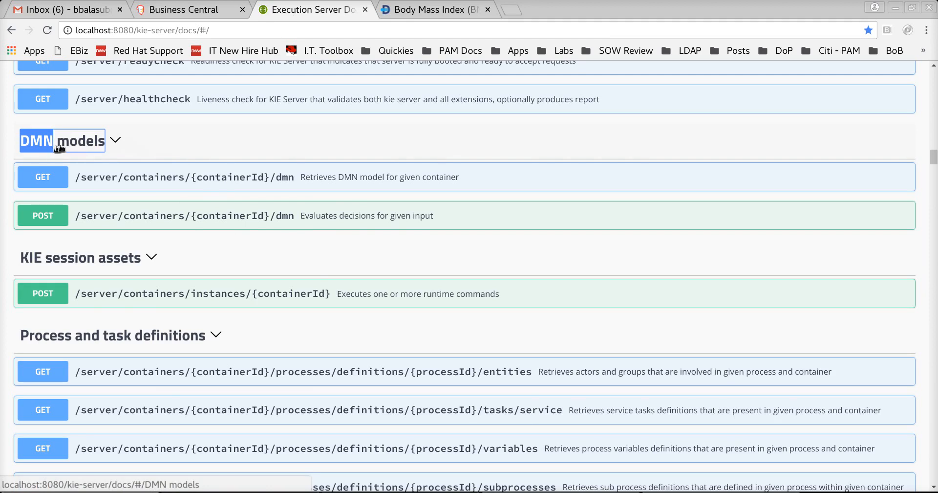
drag(249, 30, 73, 35)
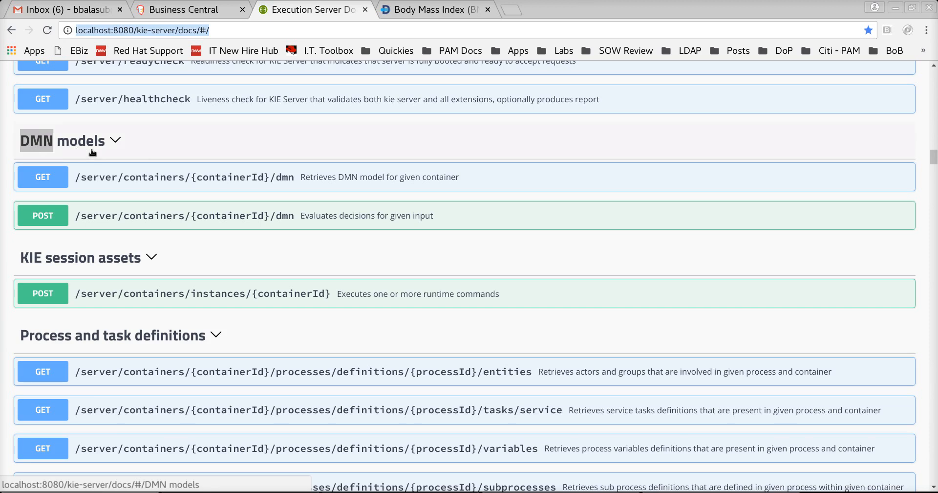
click(246, 182)
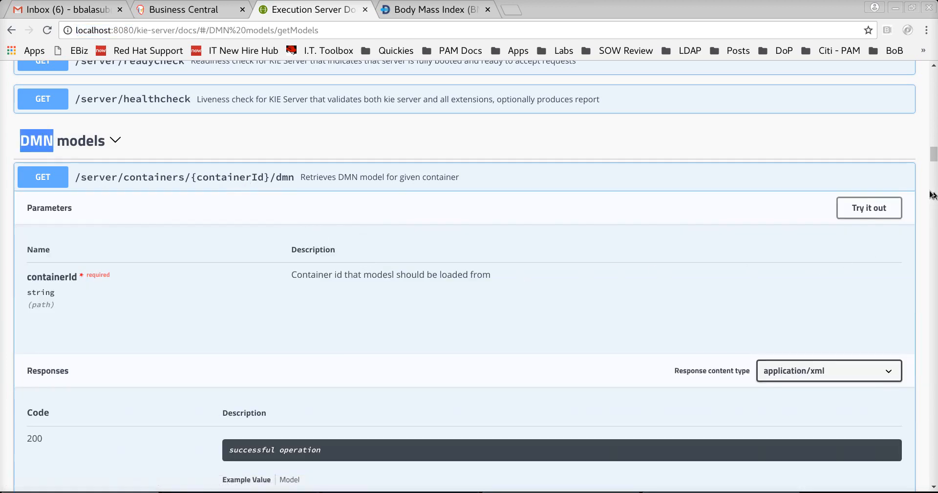
scroll(445, 232, down, 1)
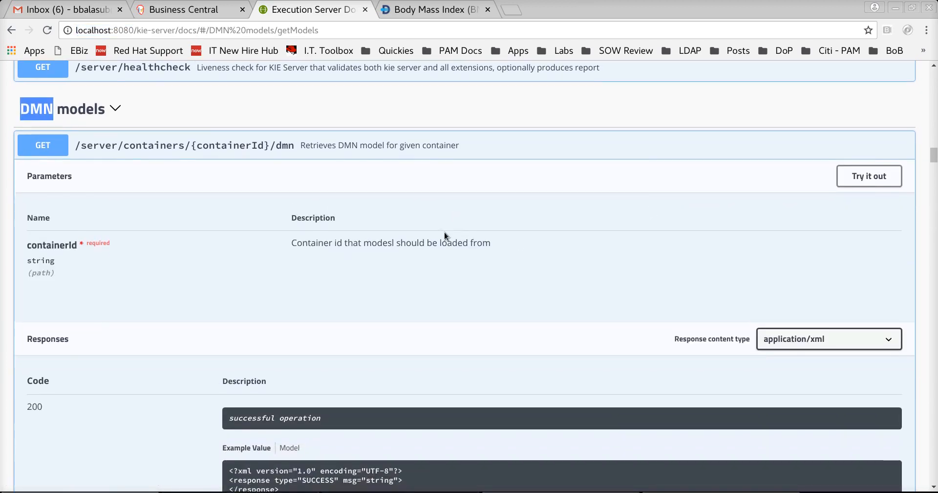
- Execute the DMN models request for container calc_1.0.0, signing in with the KIE Server username and password
click(870, 175)
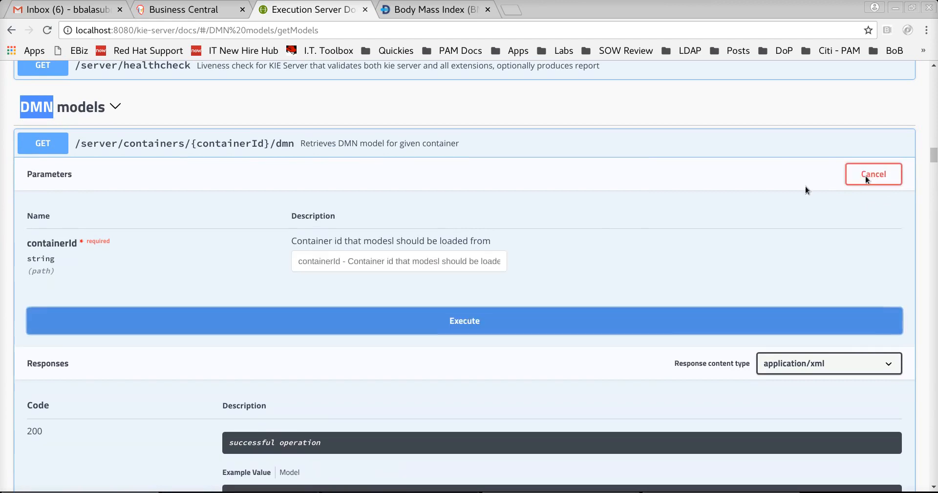
click(469, 263)
key(ctrl+v)
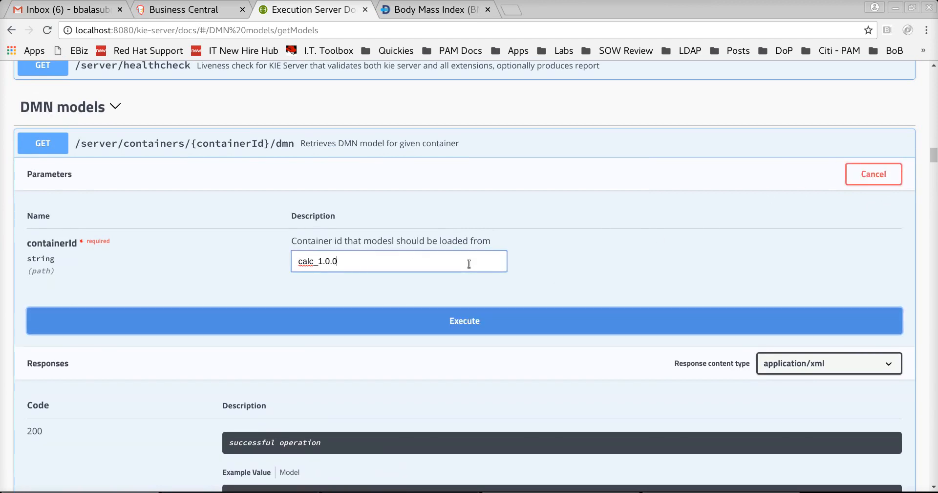
click(454, 320)
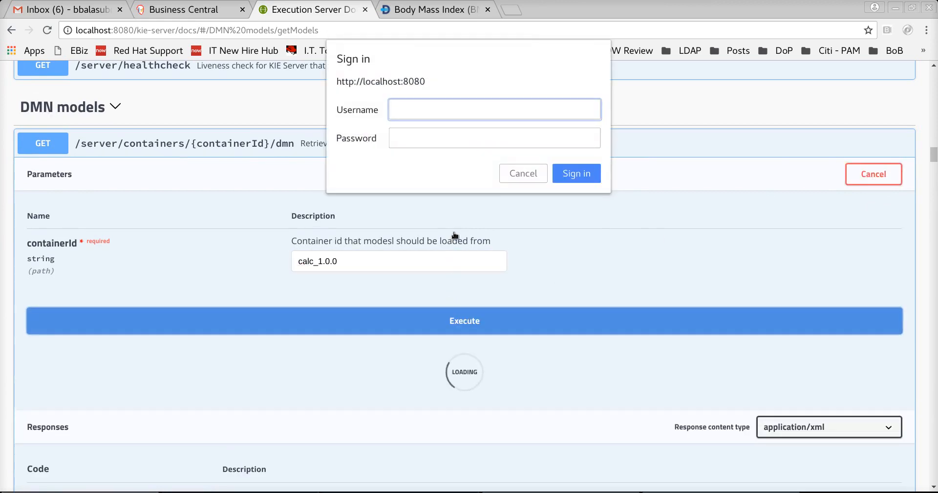
text(krisv)
key(Tab)
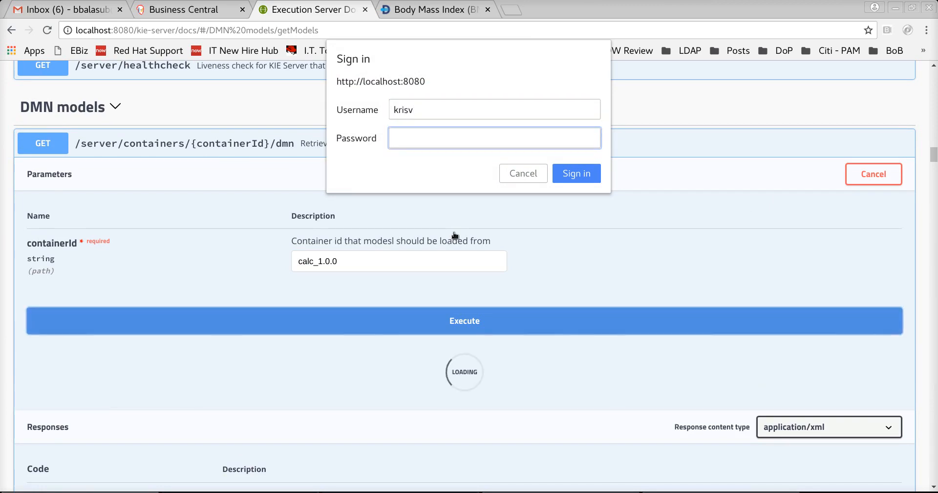
text(krisv)
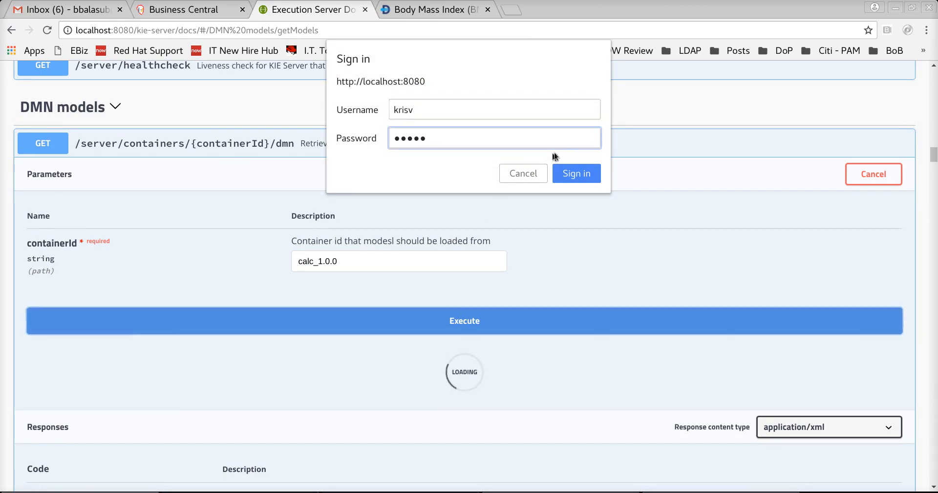
click(577, 173)
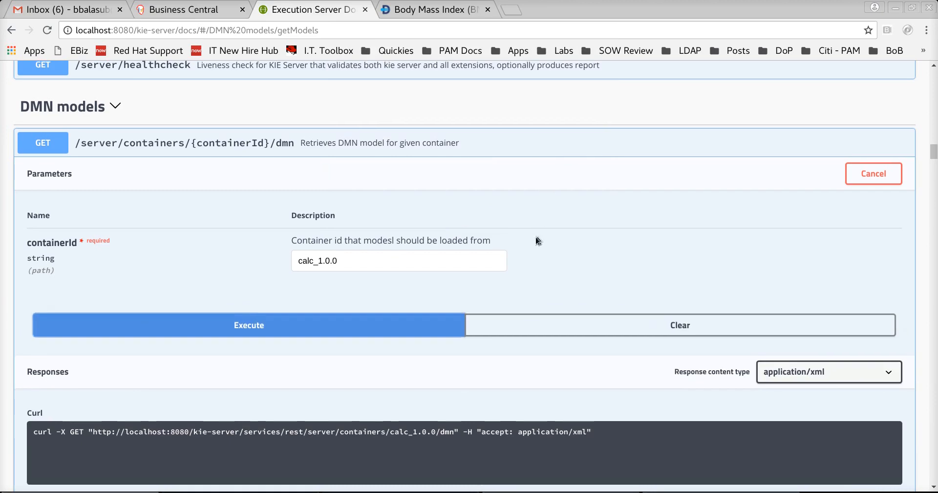
- Review the DMN models response, highlighting the Find BMI decision name
scroll(536, 236, down, 8)
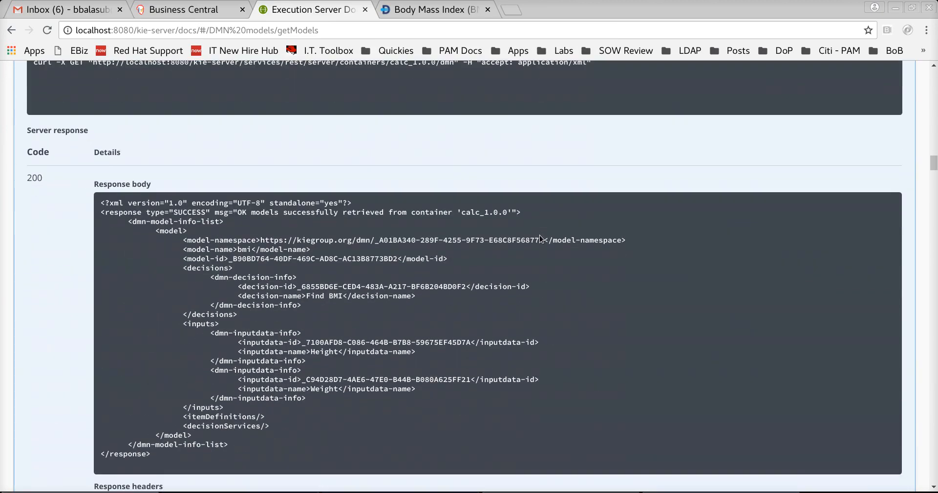
scroll(540, 238, up, 5)
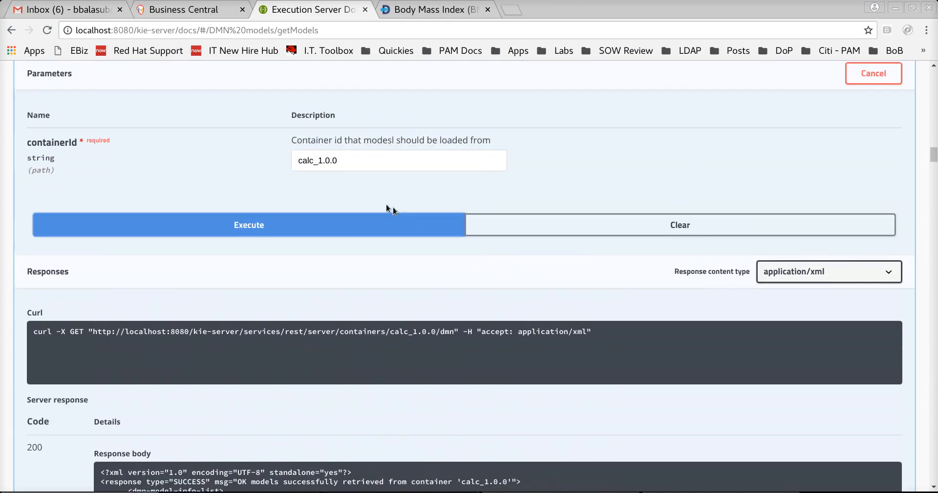
scroll(328, 162, down, 6)
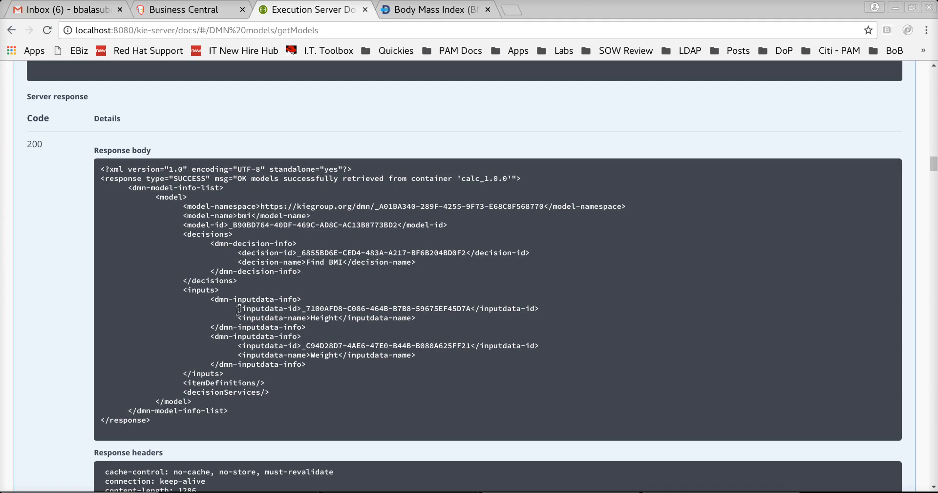
scroll(239, 309, down, 2)
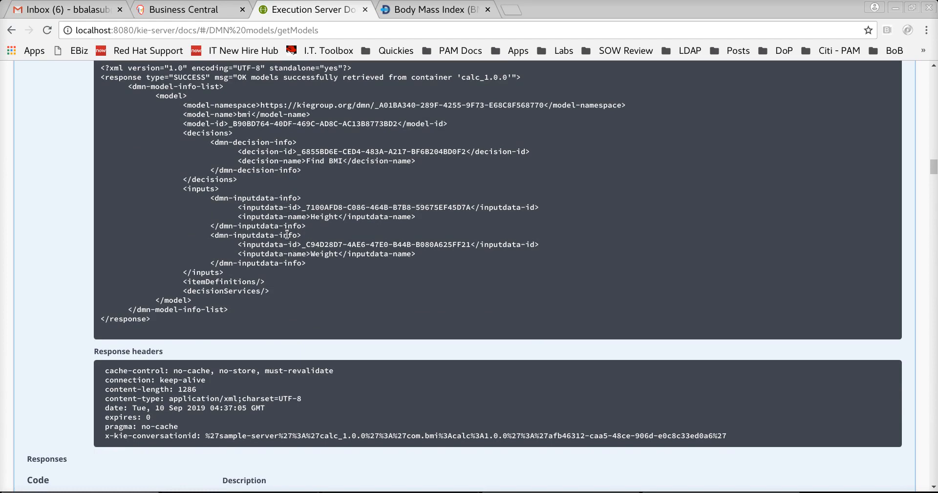
scroll(287, 234, up, 1)
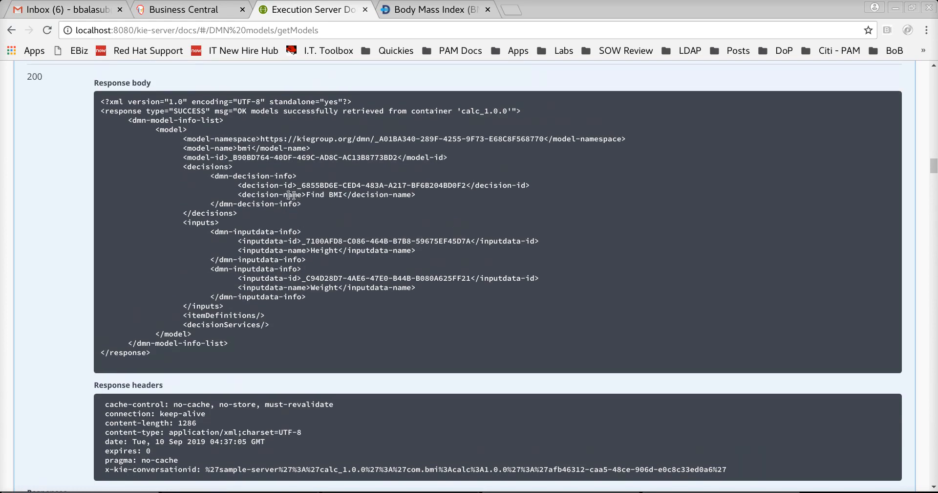
drag(307, 195, 338, 195)
- Copy the bmi model-namespace and model-name lines from the response
scroll(293, 253, up, 7)
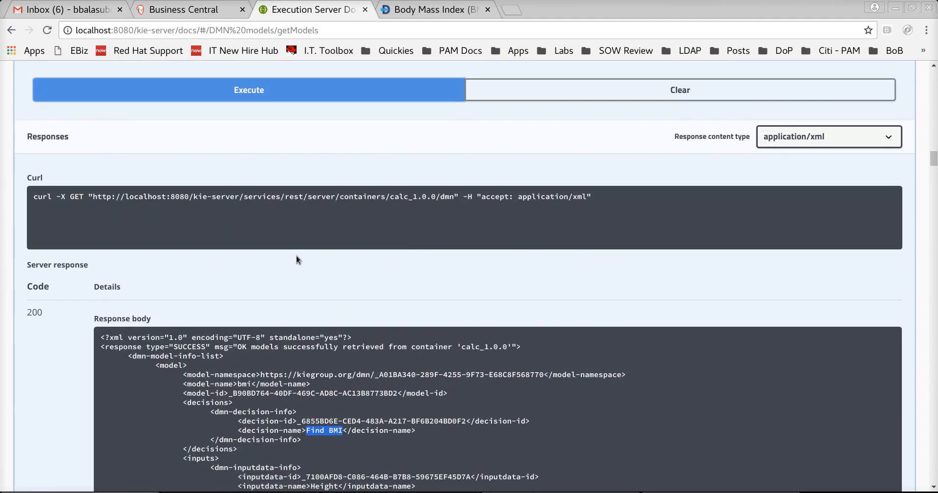
scroll(298, 250, down, 3)
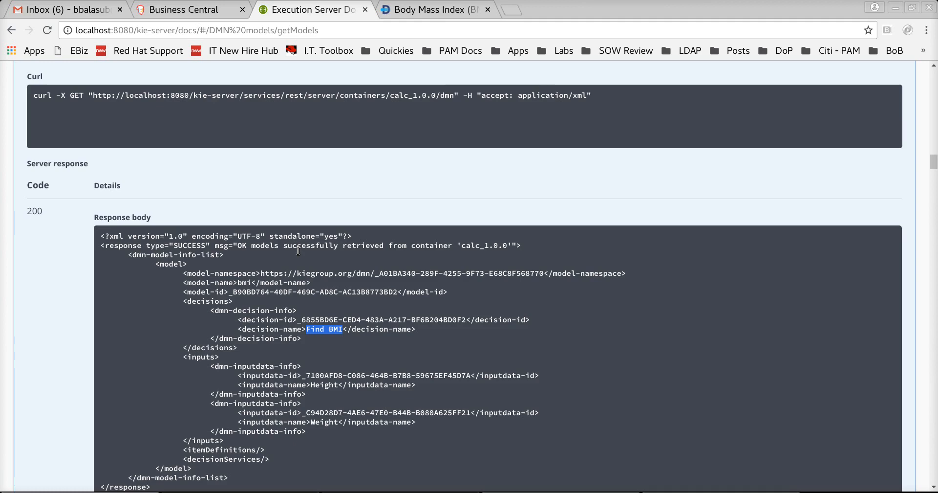
scroll(298, 251, down, 1)
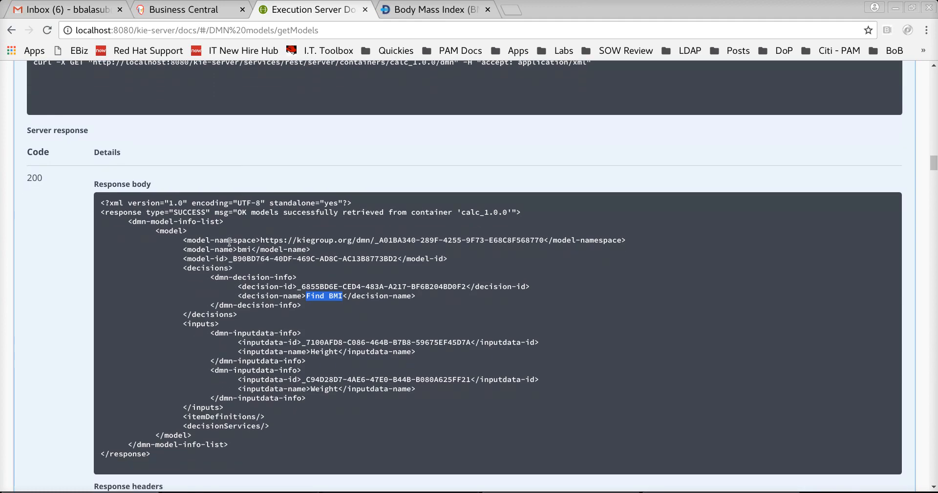
drag(185, 241, 313, 251)
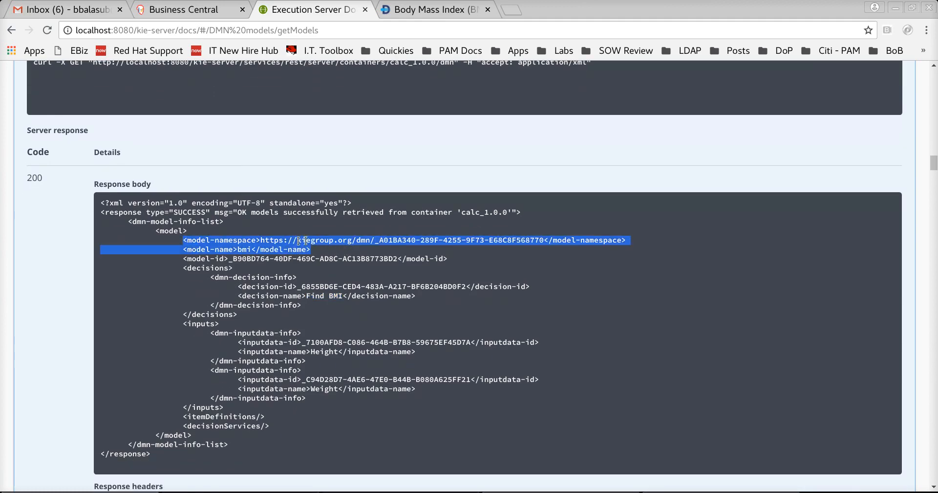
right_click(297, 238)
click(314, 254)
right_click(241, 241)
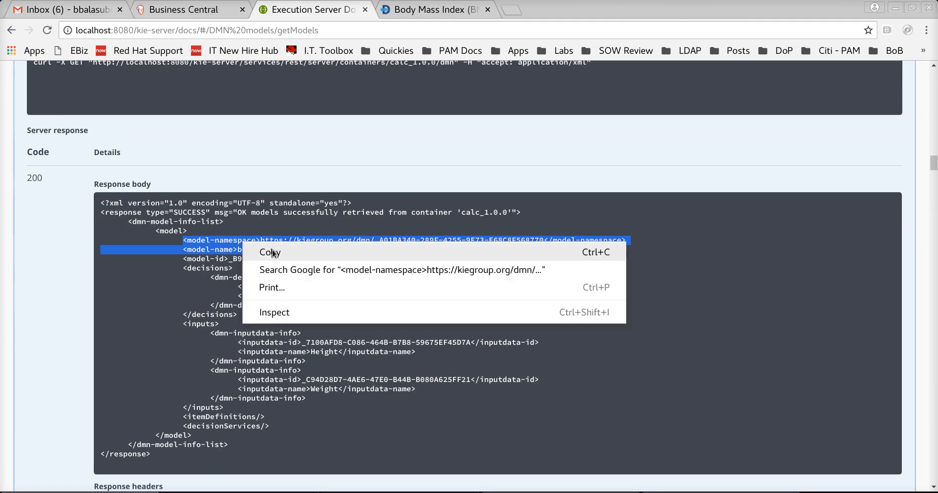
click(270, 251)
scroll(259, 240, up, 6)
scroll(259, 237, up, 1)
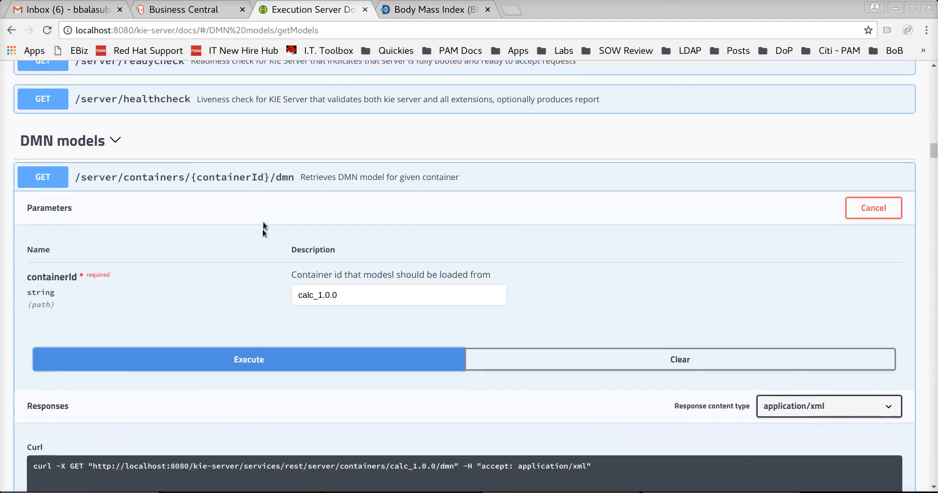
- Expand the POST evaluate-decisions operation and set its request body format to application/json
click(314, 119)
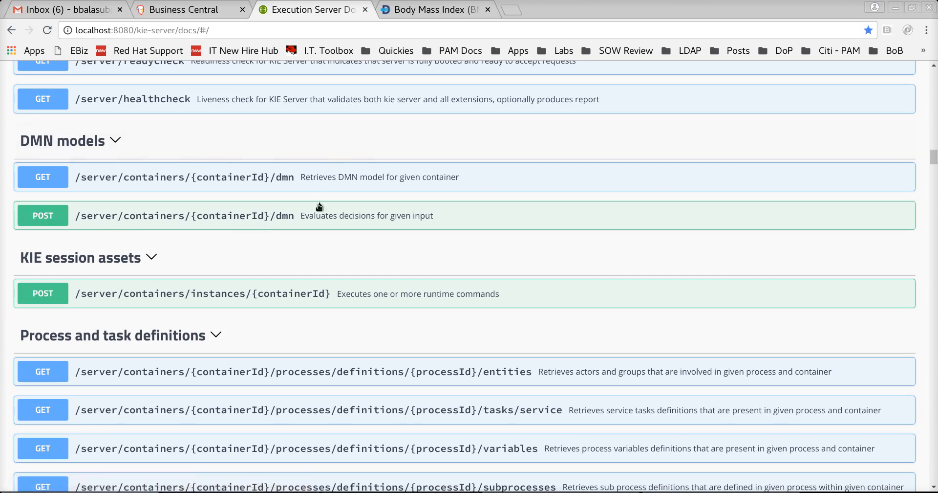
click(276, 217)
scroll(383, 272, down, 3)
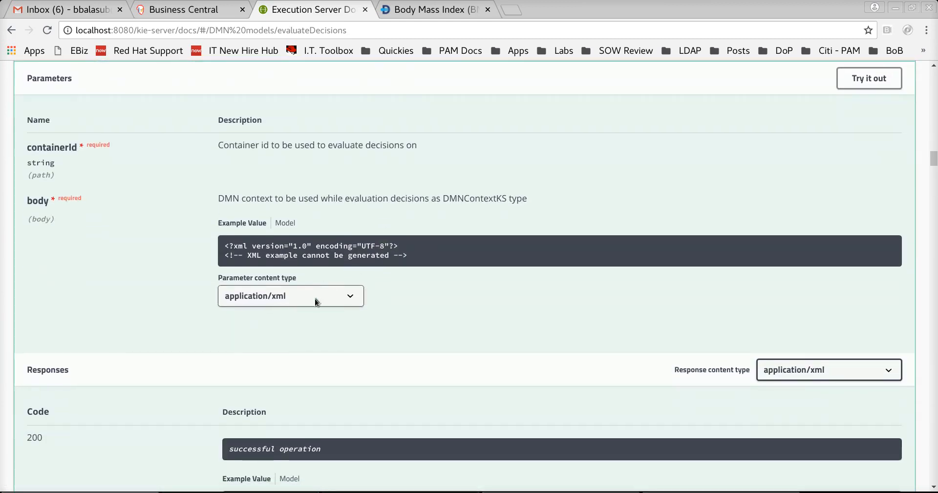
click(317, 296)
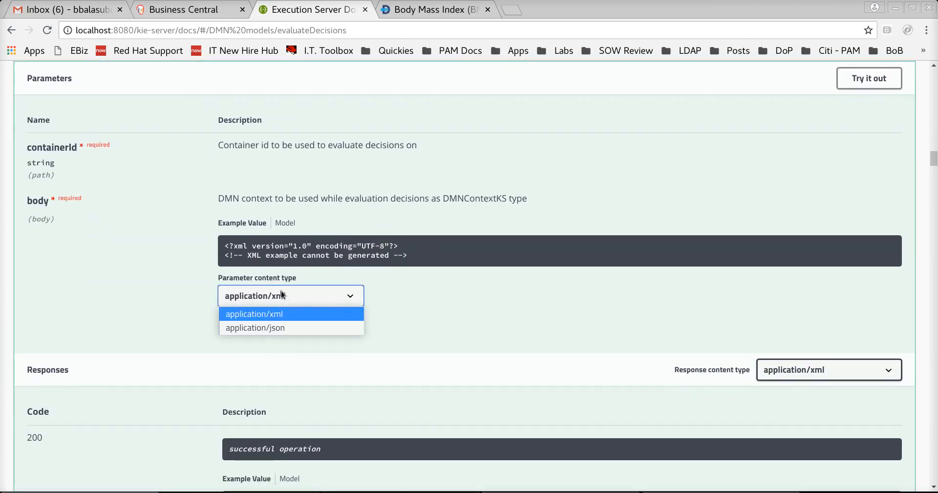
click(272, 328)
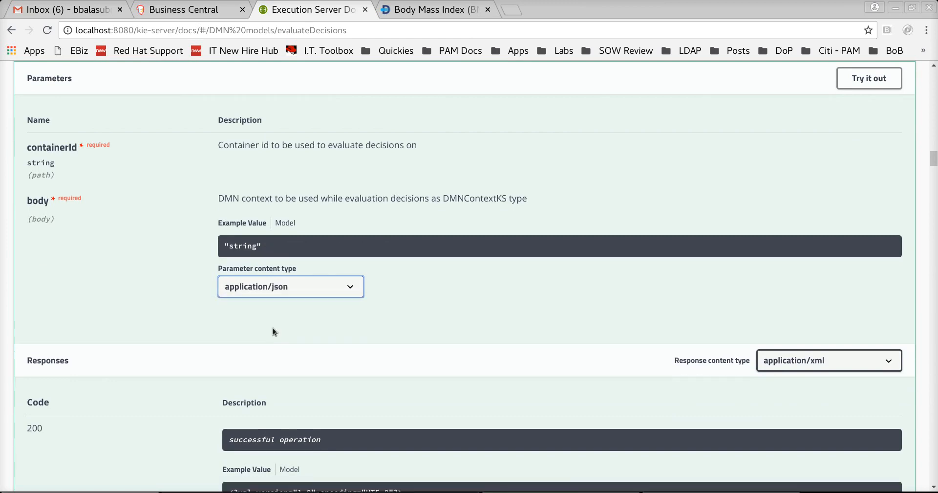
- Replace the request body with {} and paste in the copied namespace and model-name lines
click(869, 82)
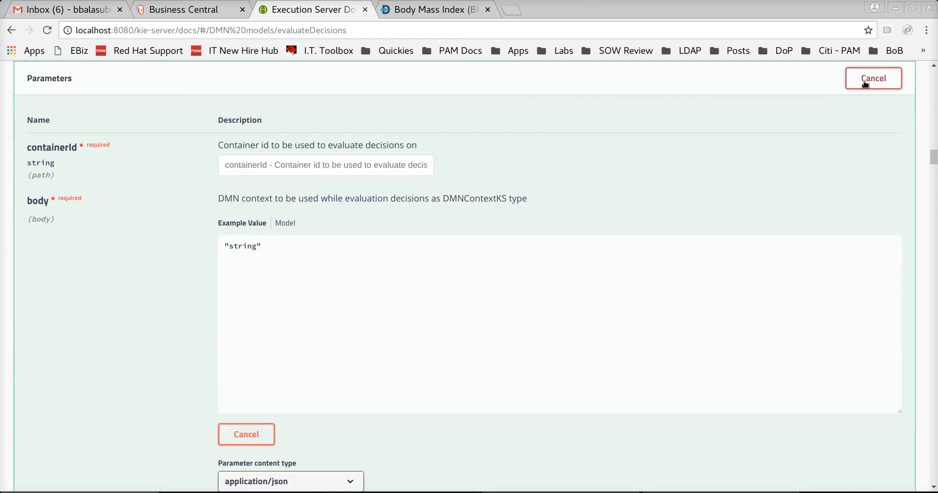
click(319, 281)
key(ctrl+a)
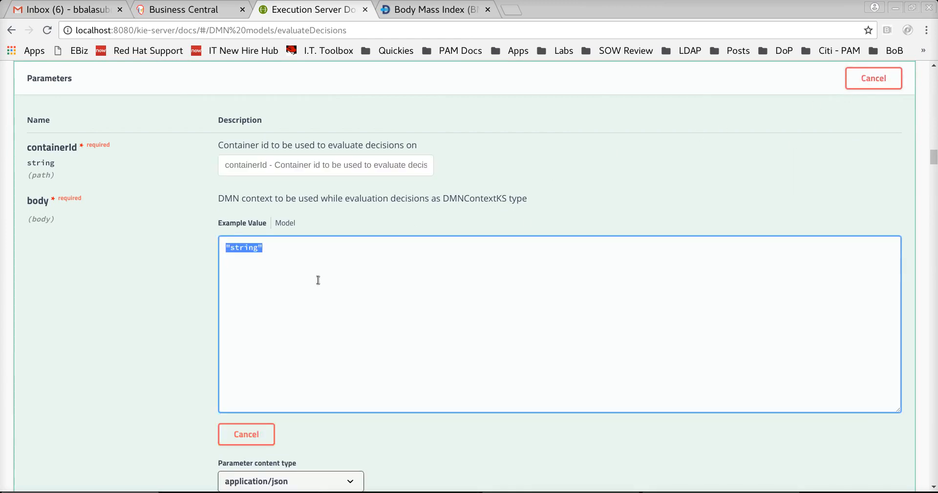
text({})
key(ctrl+v)
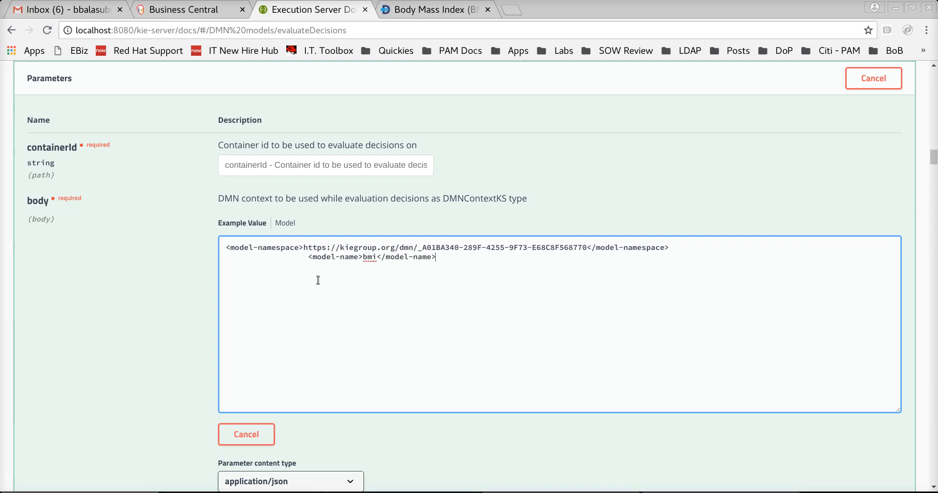
scroll(428, 331, up, 1)
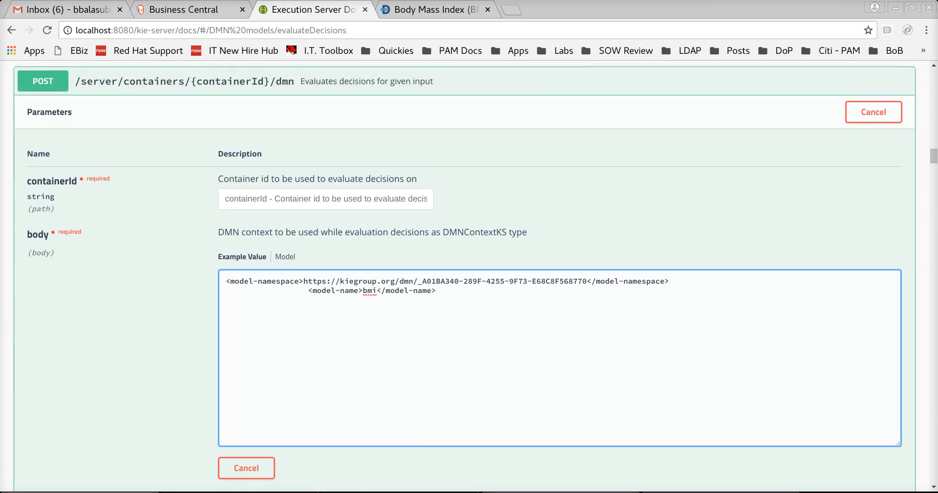
- Copy the whole JSON input document from DMN-Inputs.json in the text editor
key(alt+Tab)
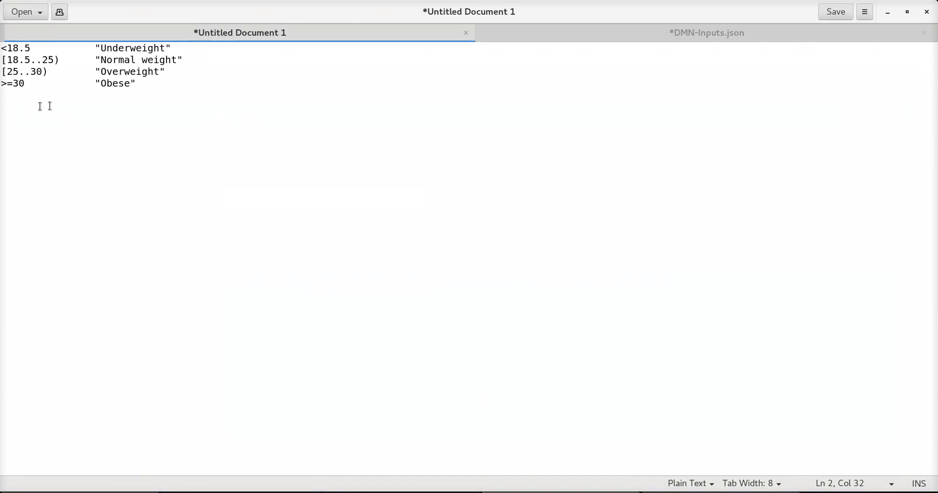
click(591, 40)
drag(42, 130, 4, 51)
right_click(21, 58)
click(46, 111)
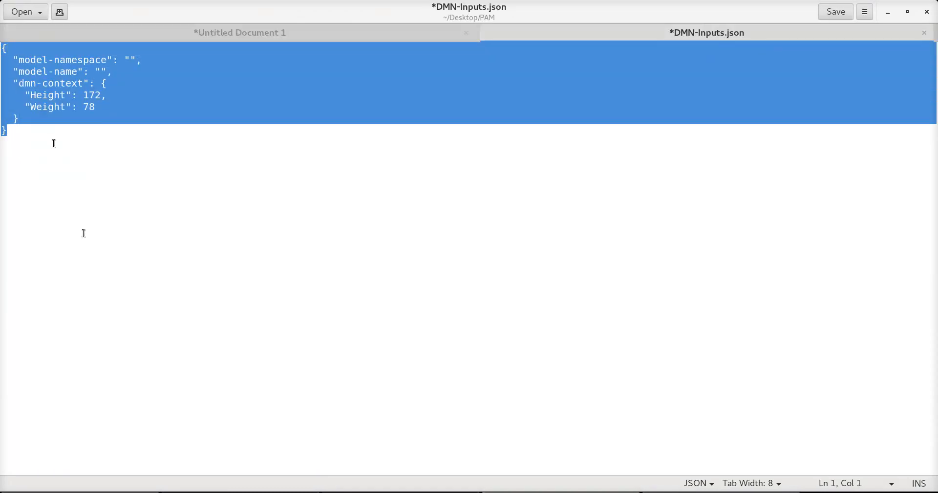
key(alt+Tab)
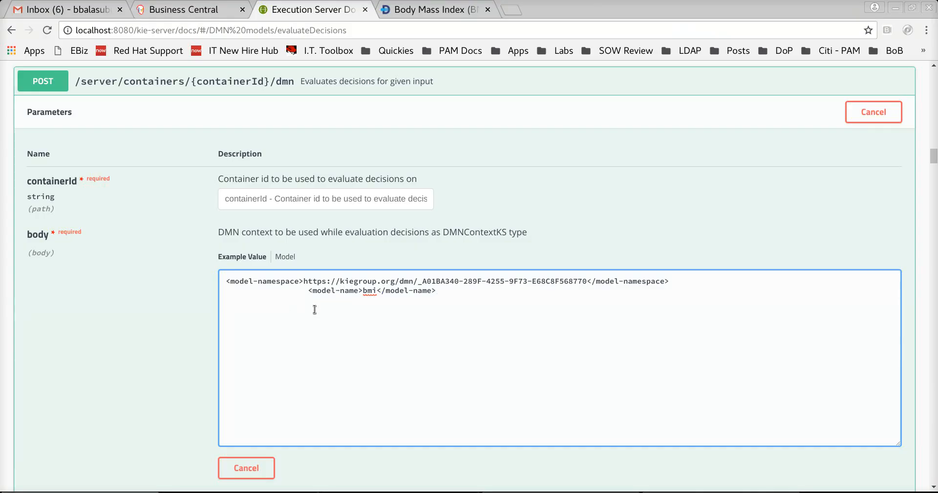
- Replace the request body with the copied JSON input holding Height and Weight
key(Tab)
key(Return)
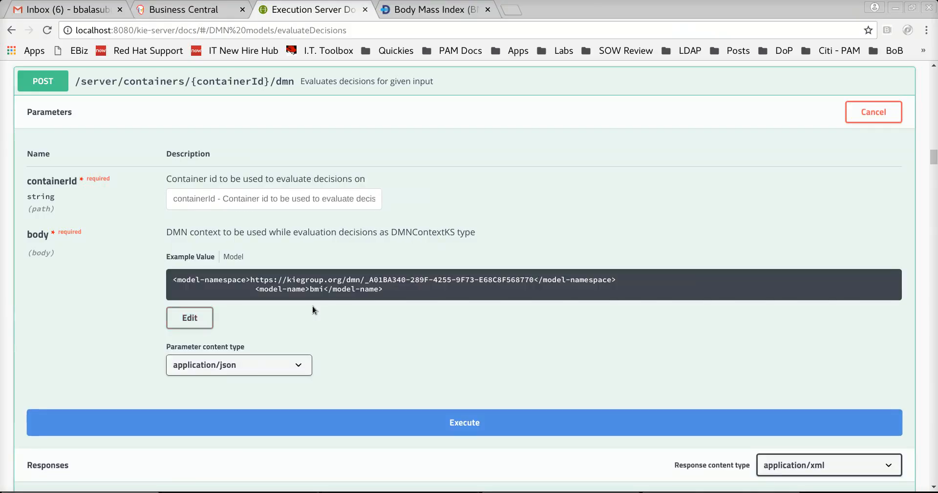
key(Return)
key(ctrl+a)
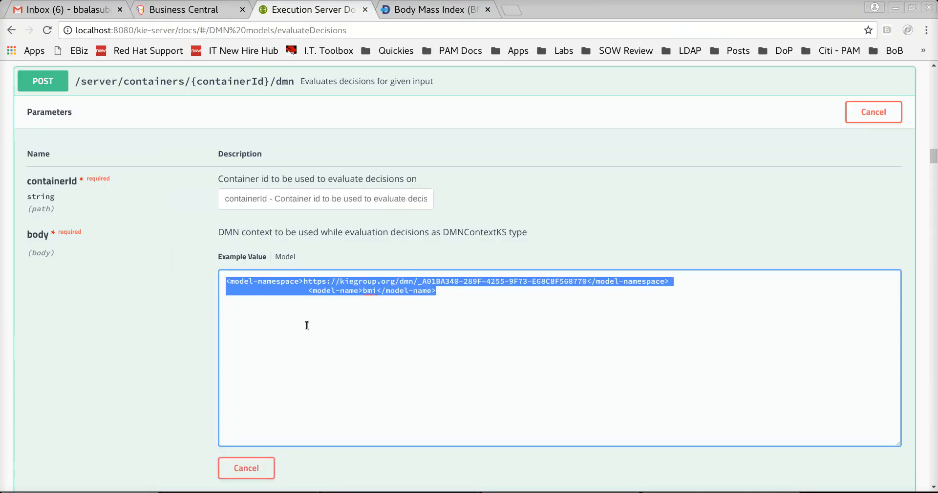
text({})
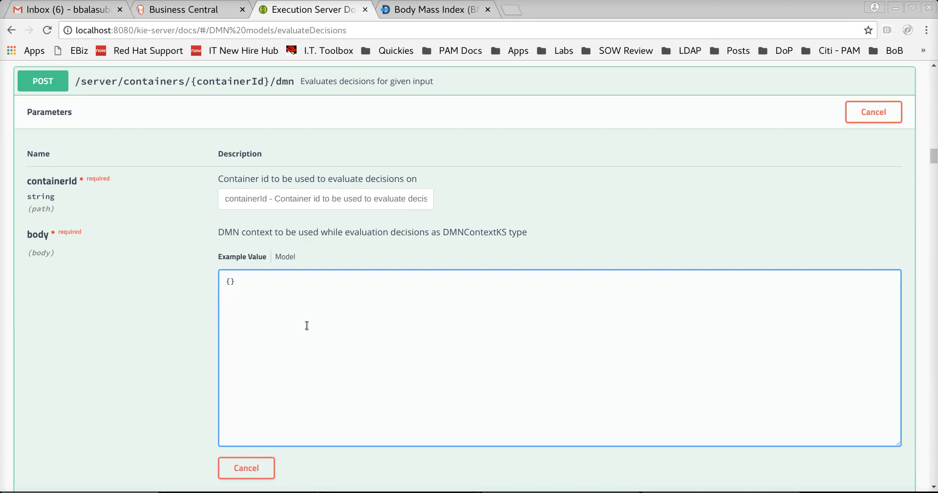
key(ctrl+v)
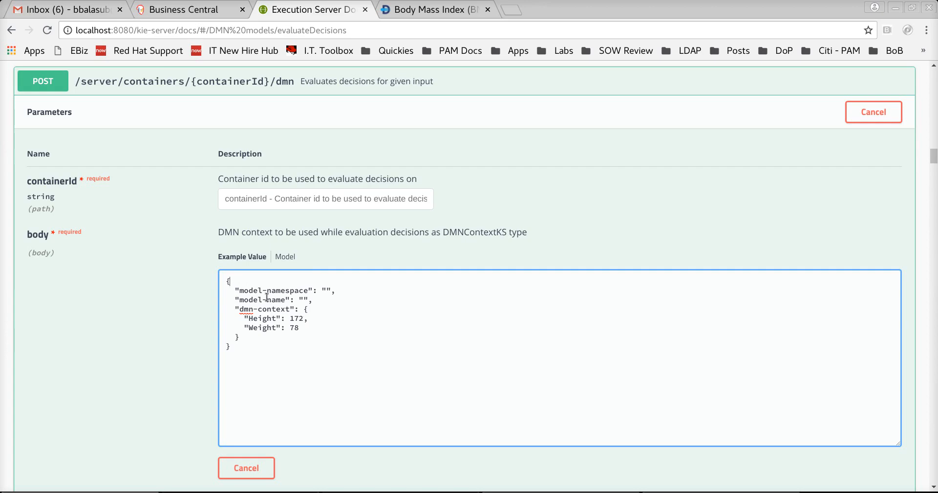
scroll(356, 311, up, 7)
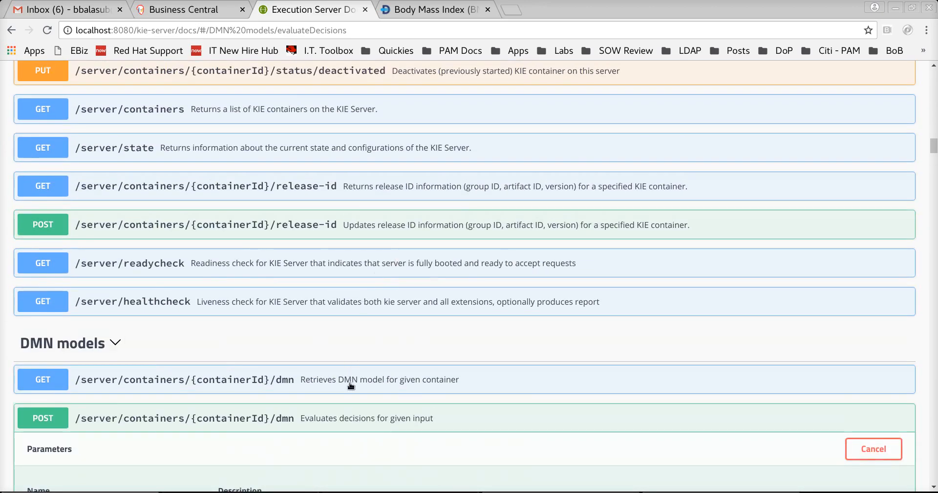
- Copy the kiegroup namespace URL from the earlier response and paste it as model-namespace
click(350, 379)
scroll(379, 313, down, 15)
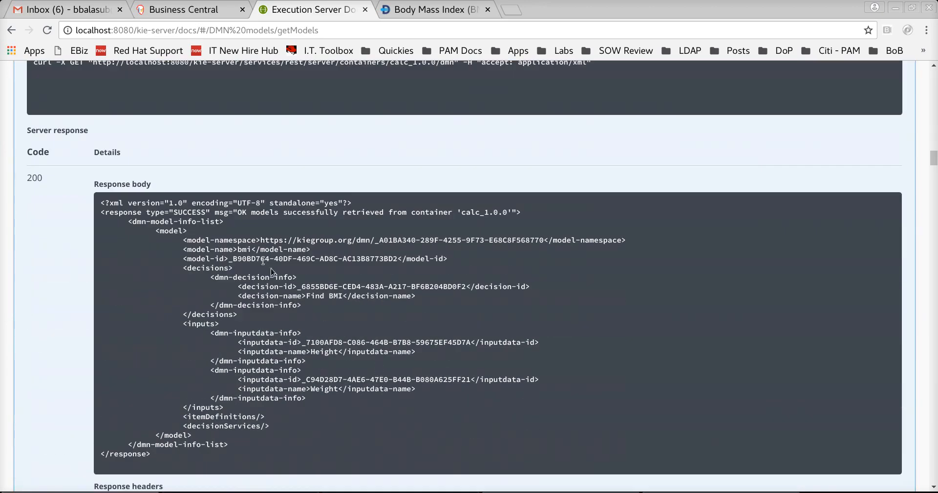
drag(260, 239, 542, 240)
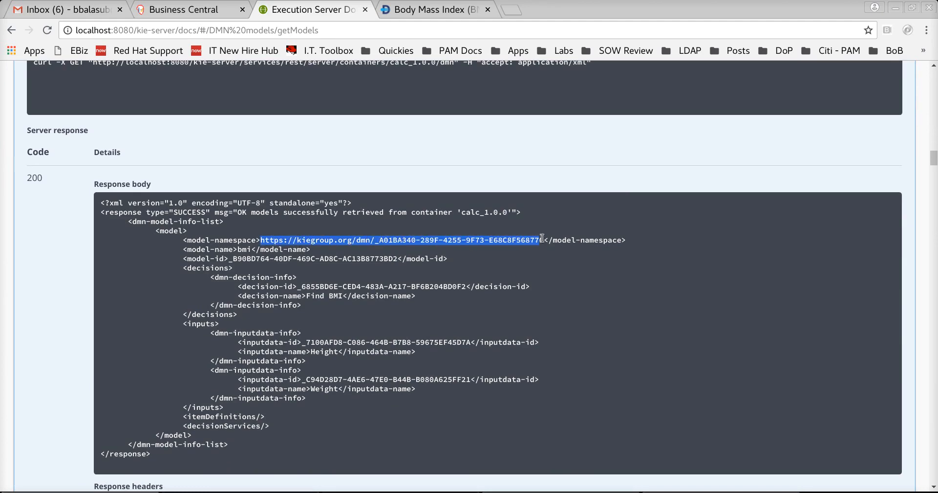
scroll(460, 345, down, 11)
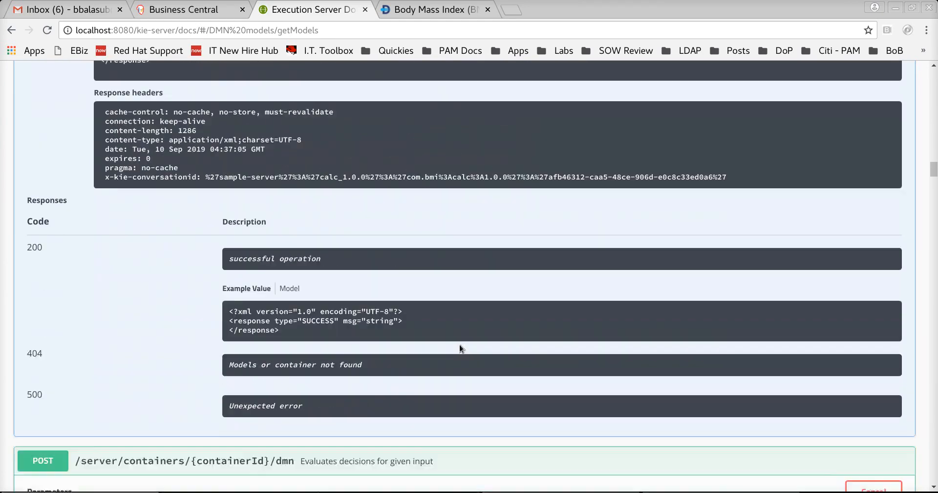
scroll(454, 348, down, 3)
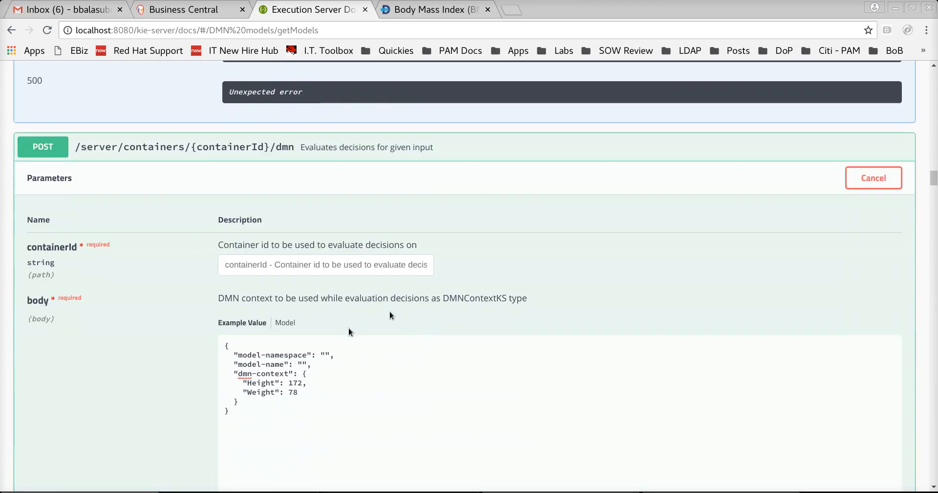
click(325, 354)
key(ctrl+v)
- Set model-name to bmi and change Weight from 78 to 70 in the body
scroll(400, 316, up, 4)
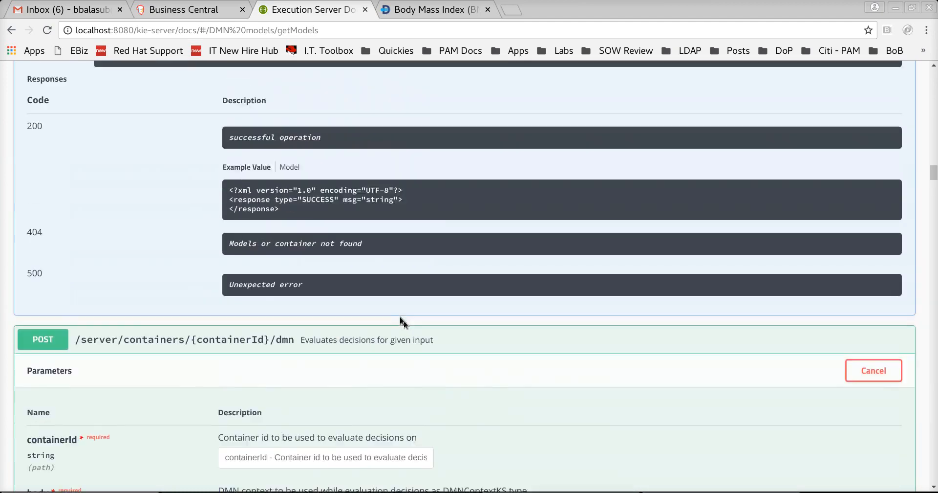
scroll(400, 316, up, 8)
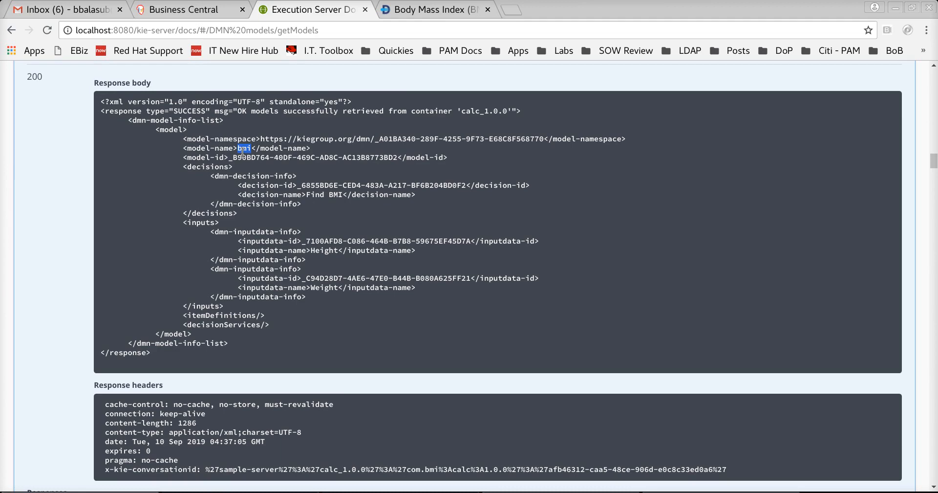
scroll(410, 386, down, 14)
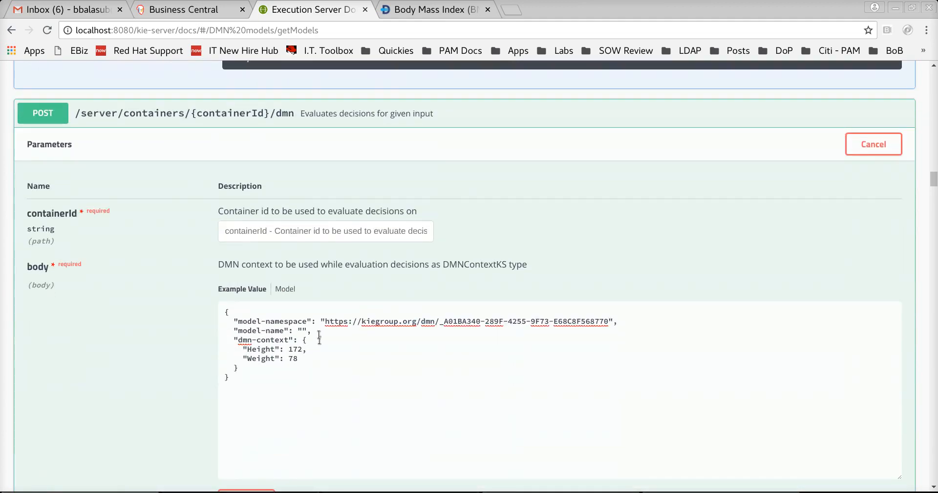
click(297, 328)
text(bmi)
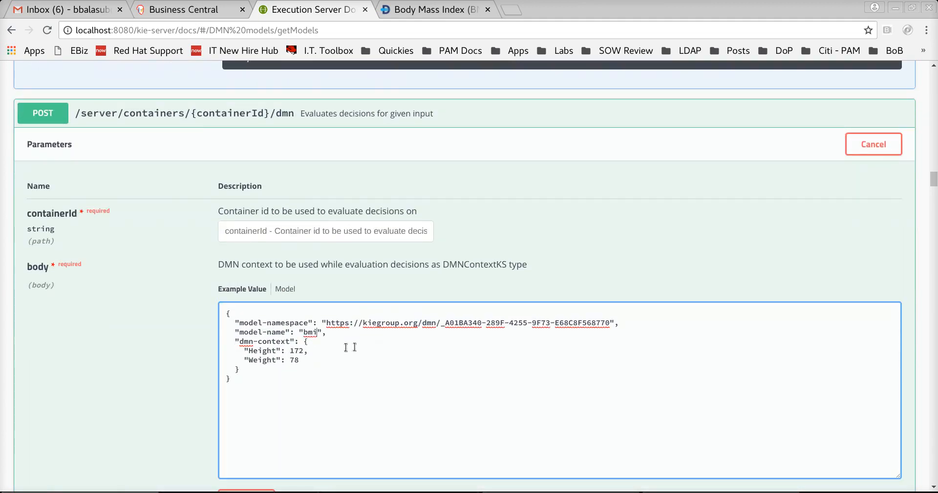
double_click(294, 360)
text(70)
click(499, 285)
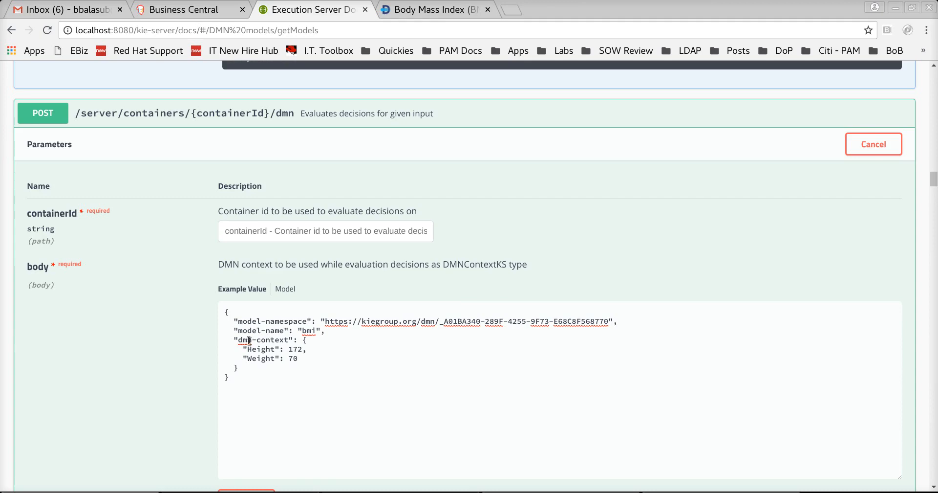
scroll(275, 339, up, 10)
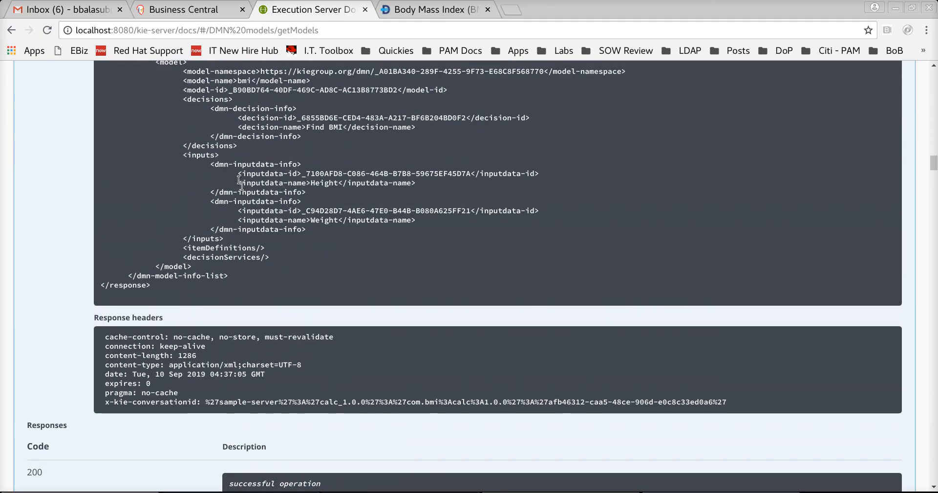
scroll(295, 295, down, 3)
scroll(331, 365, down, 6)
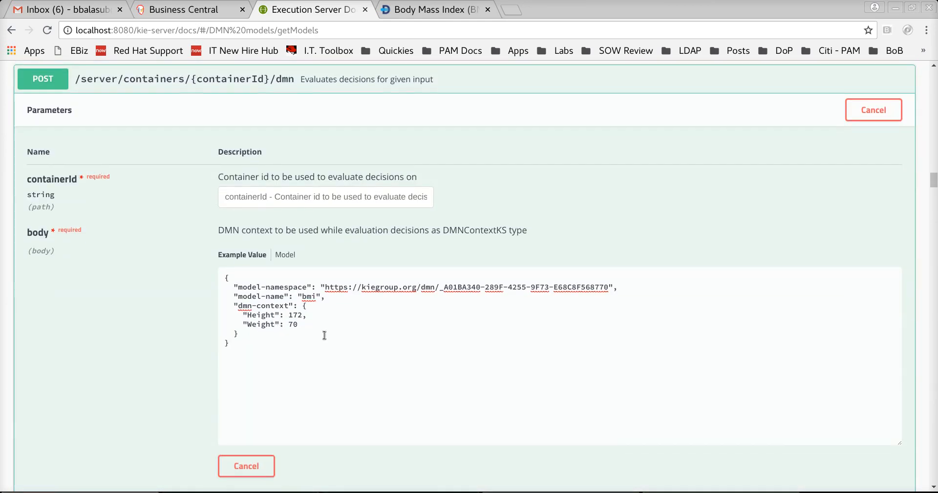
scroll(310, 318, down, 2)
scroll(498, 375, down, 2)
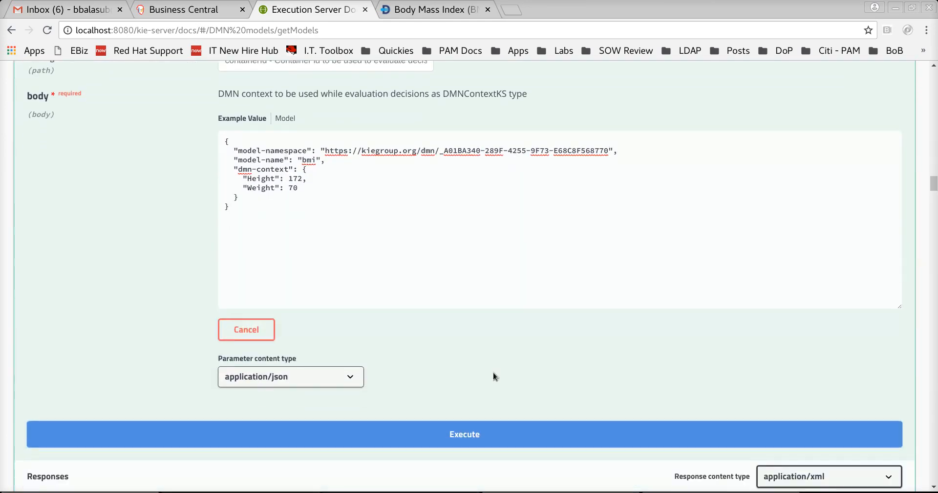
- Try the evaluation request, then copy calc_1.0.0 from the DMN models request's containerId
click(471, 371)
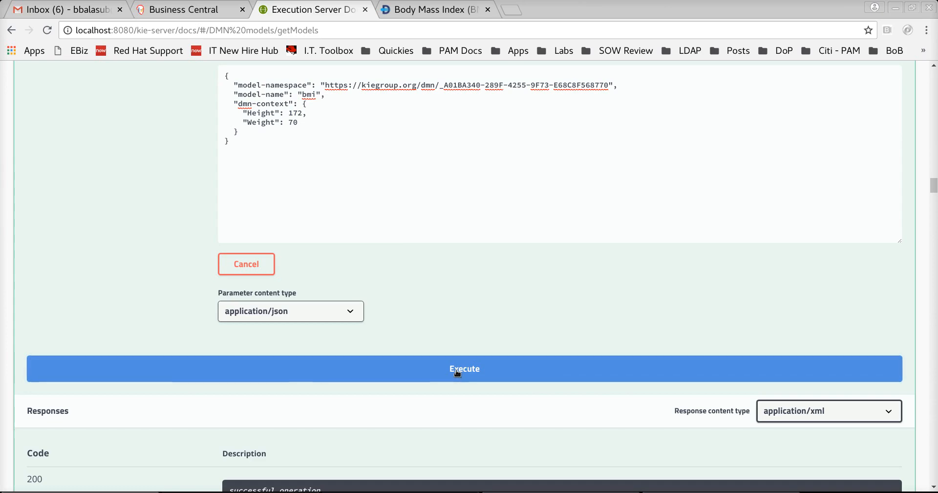
scroll(469, 372, down, 7)
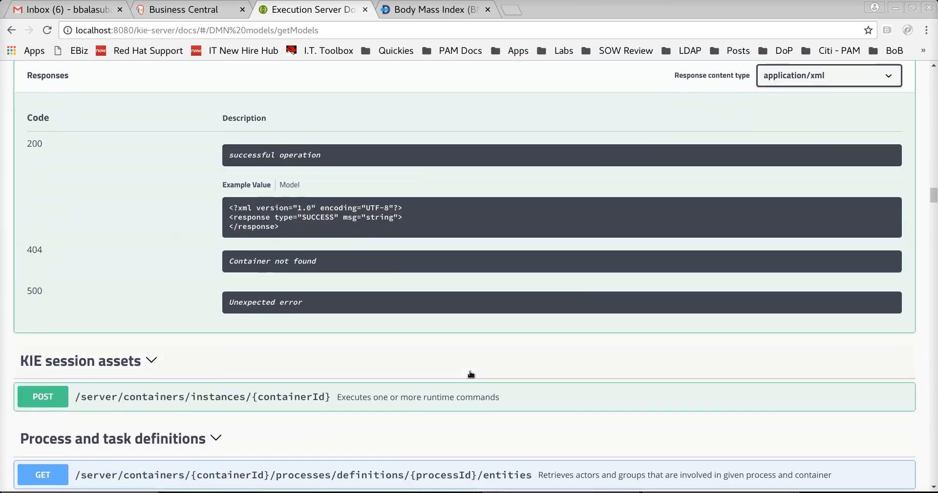
scroll(470, 373, up, 13)
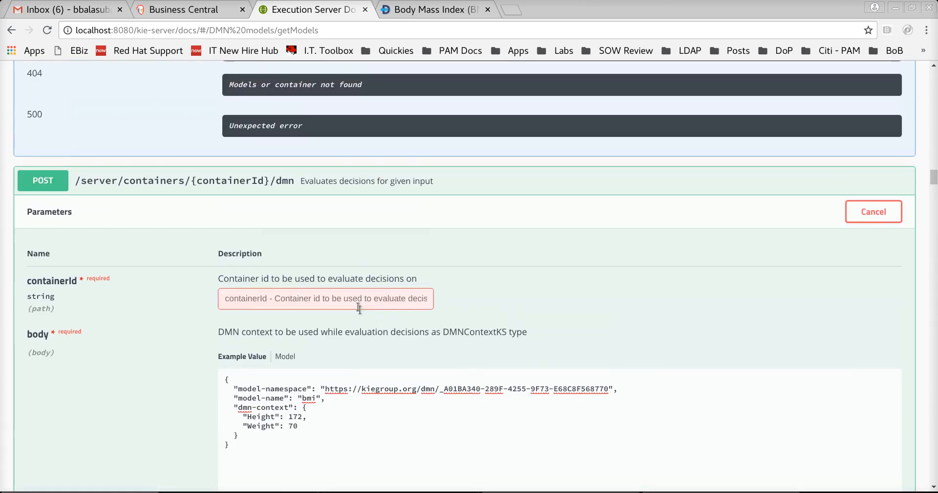
scroll(361, 310, up, 15)
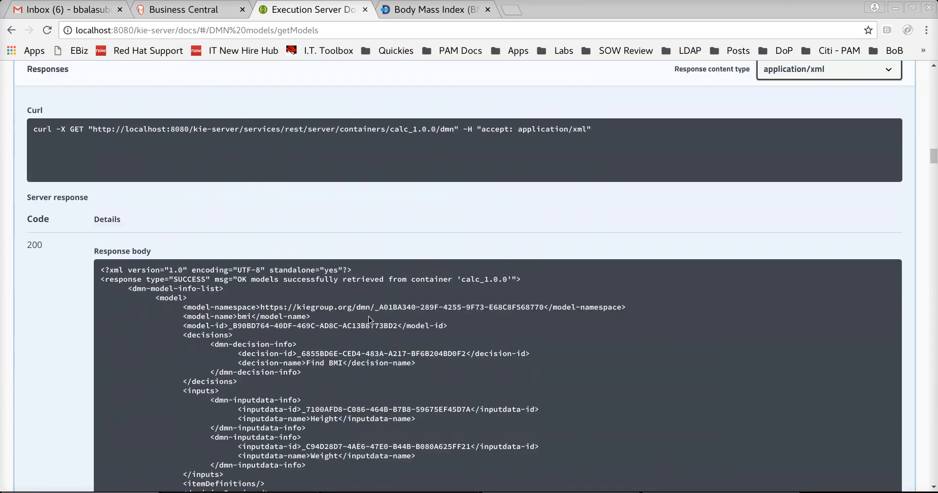
scroll(369, 315, up, 3)
double_click(340, 126)
key(ctrl+c)
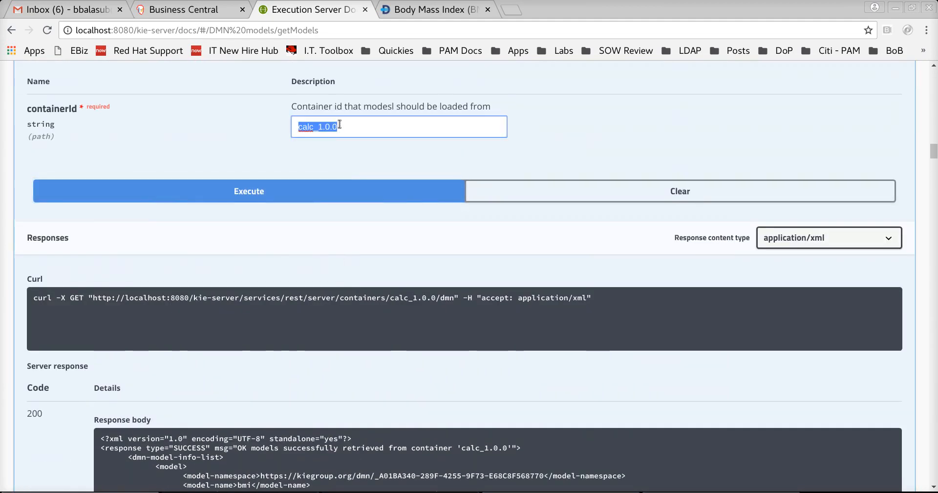
- Paste calc_1.0.0 into the evaluation's containerId field and execute the request
scroll(403, 392, down, 8)
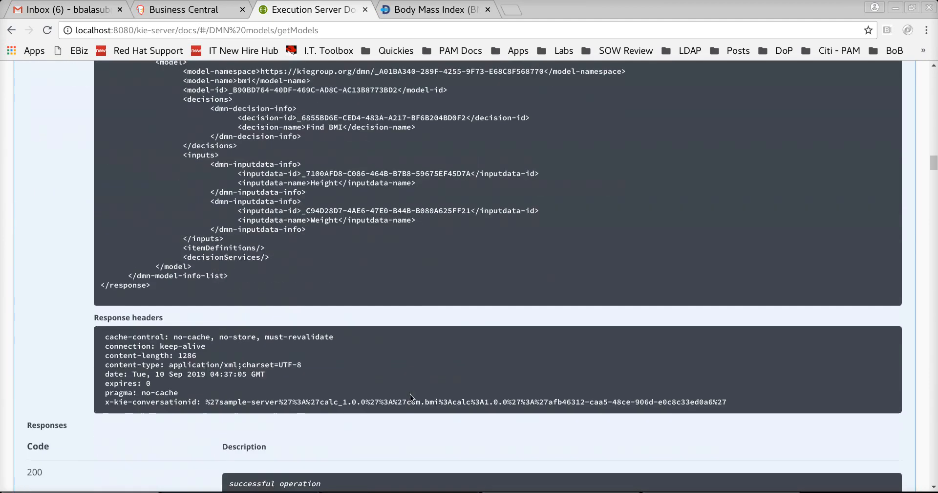
scroll(410, 394, down, 10)
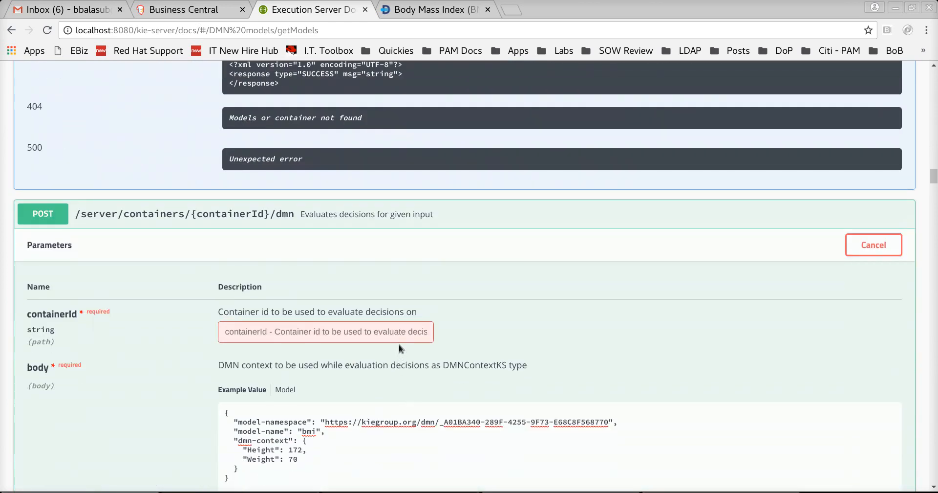
click(397, 333)
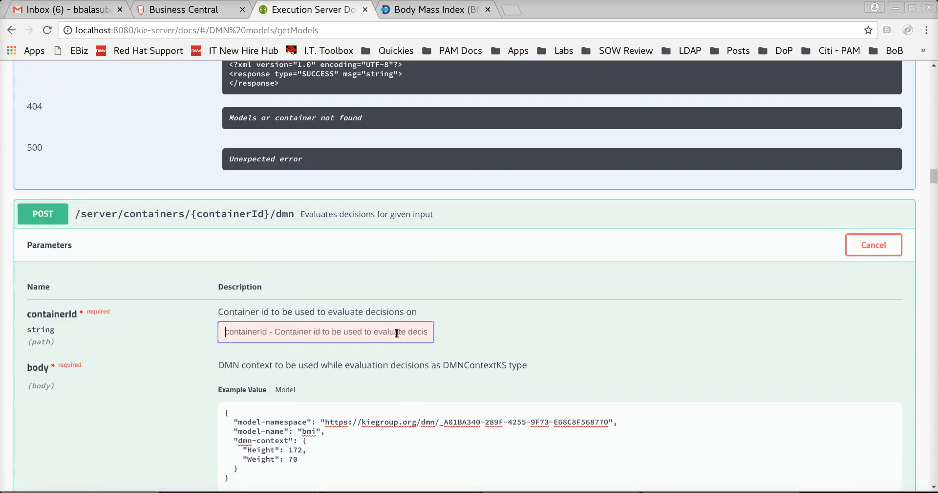
key(ctrl+v)
scroll(459, 339, down, 7)
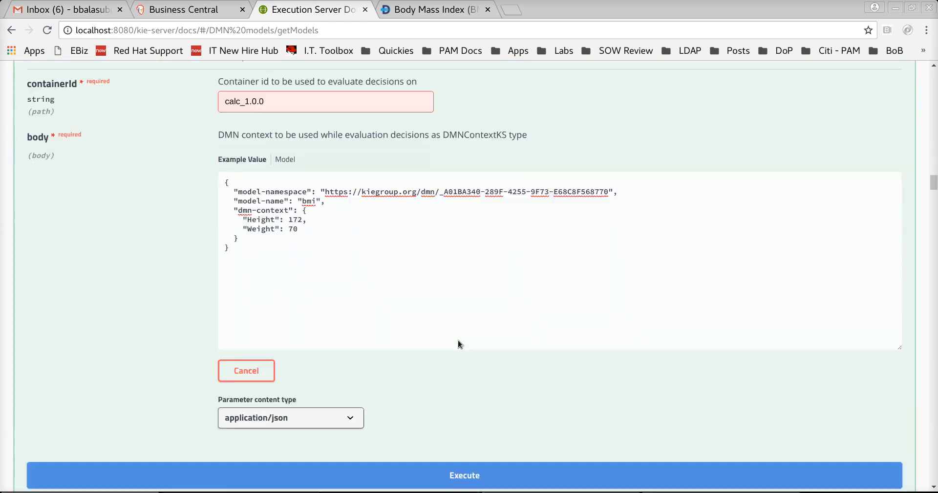
click(468, 362)
- Highlight the Normal weight result for Find BMI in the response
scroll(470, 361, down, 7)
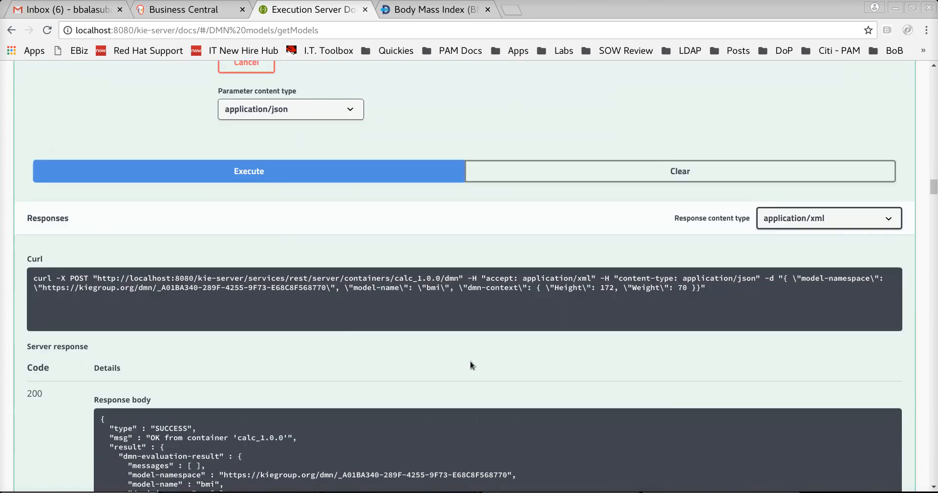
scroll(470, 360, down, 4)
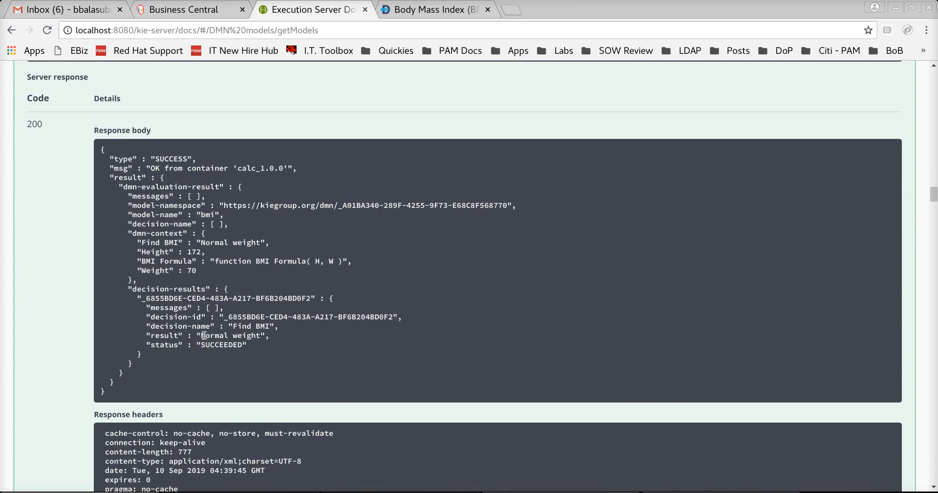
drag(204, 335, 259, 336)
double_click(161, 335)
scroll(367, 360, up, 20)
scroll(392, 362, up, 4)
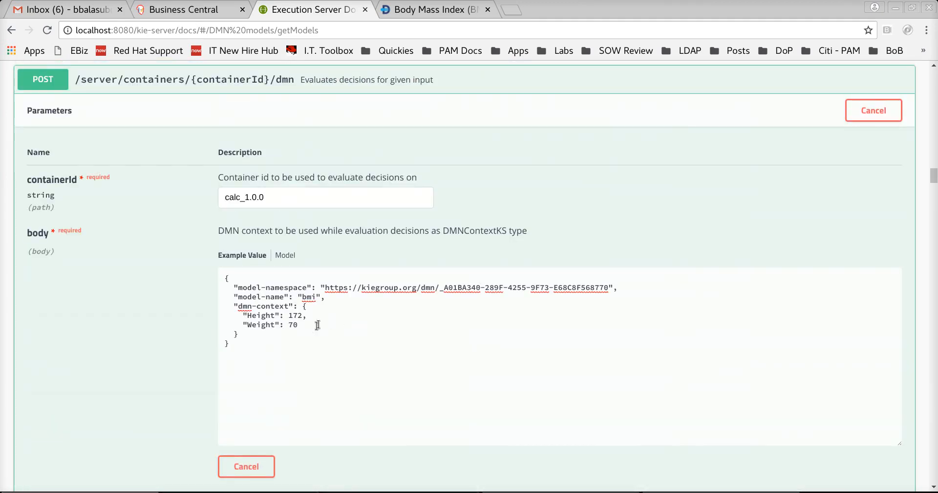
- Change Weight to 40 and execute again, getting Find BMI result Underweight
click(290, 324)
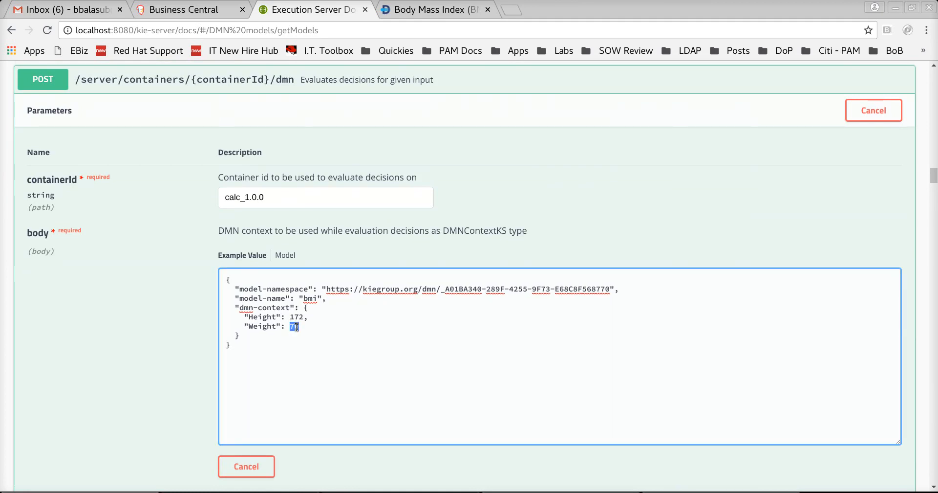
scroll(323, 352, down, 4)
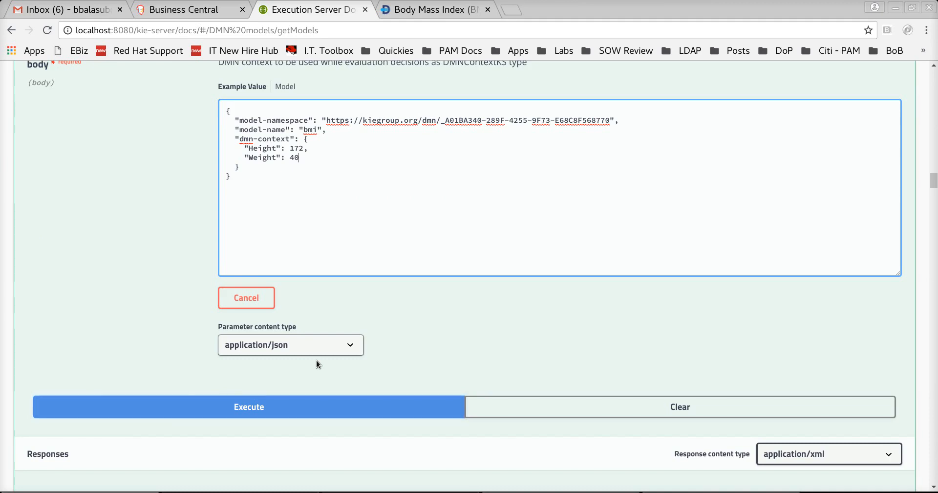
click(300, 403)
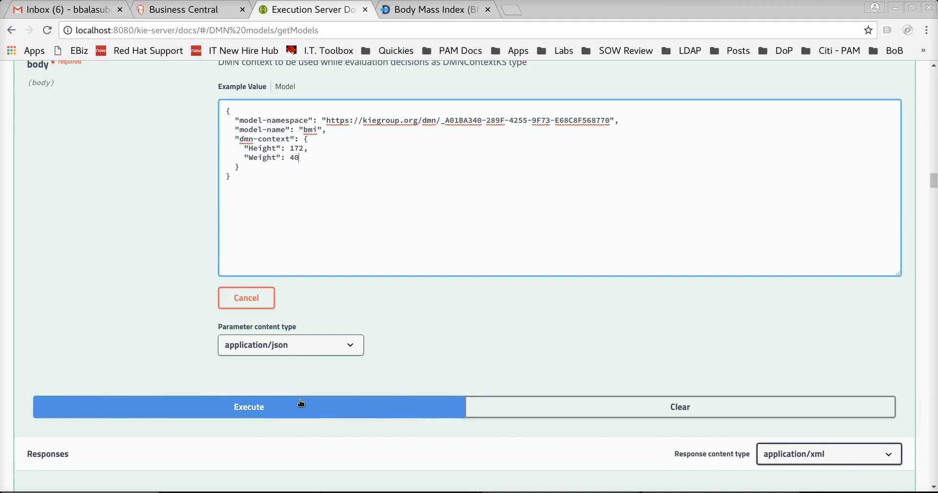
click(300, 403)
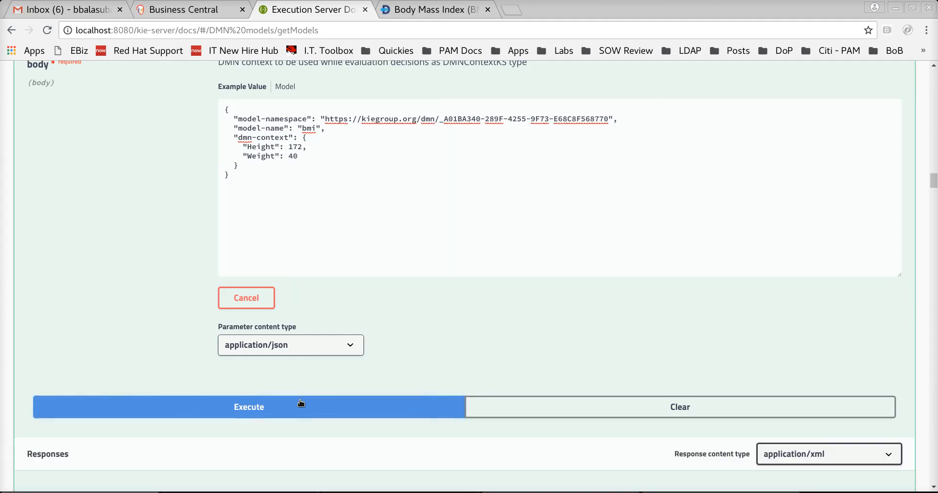
scroll(300, 402, down, 10)
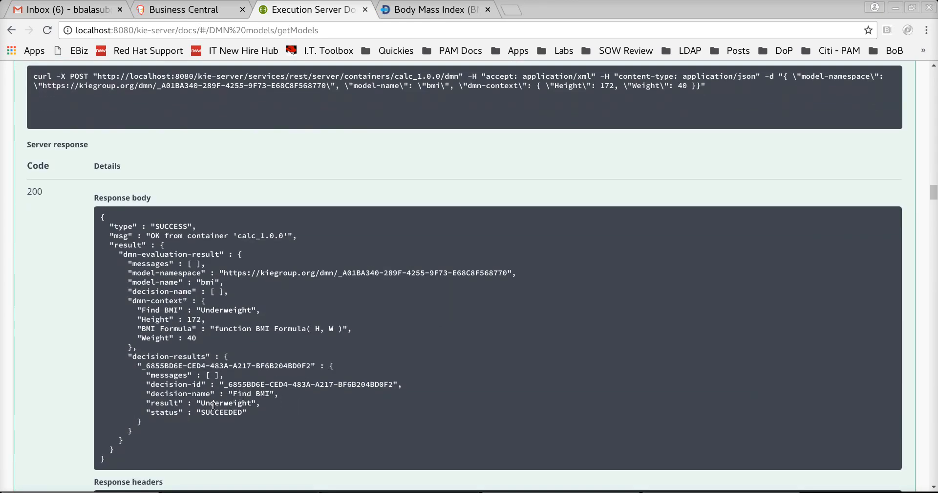
double_click(213, 404)
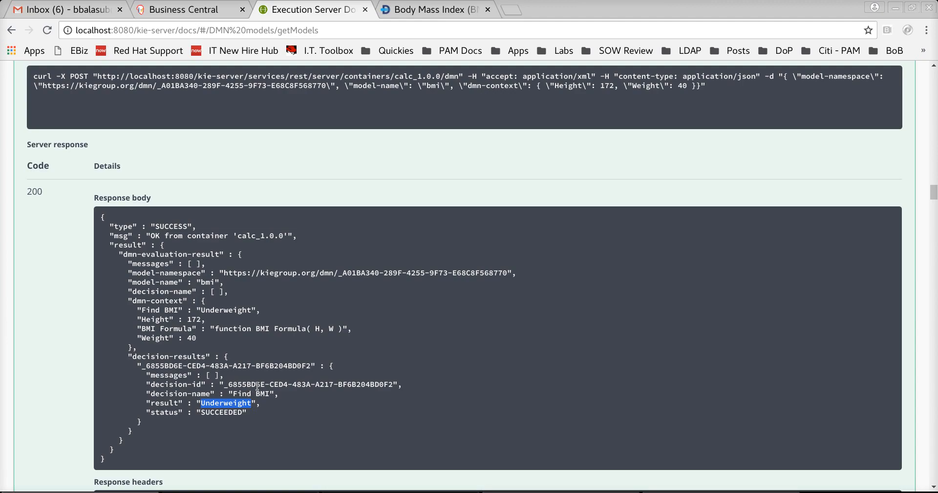
scroll(249, 391, up, 15)
scroll(257, 385, up, 20)
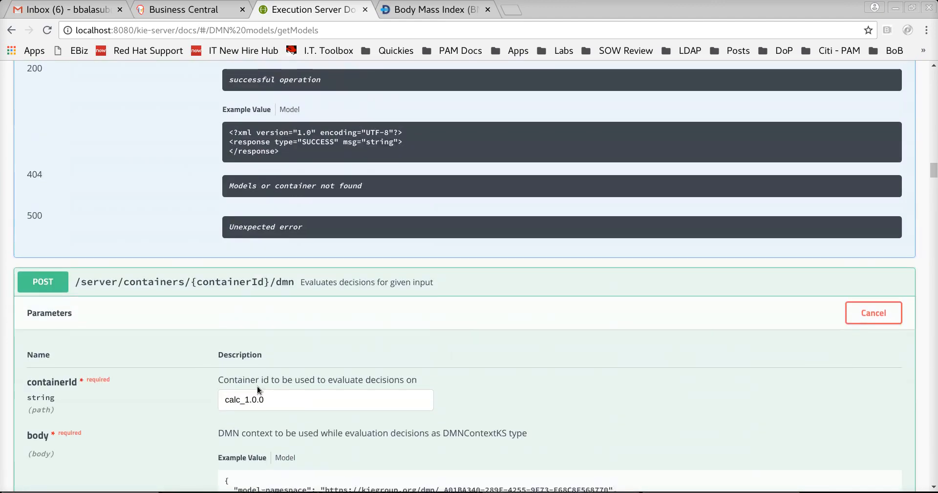
scroll(257, 386, up, 10)
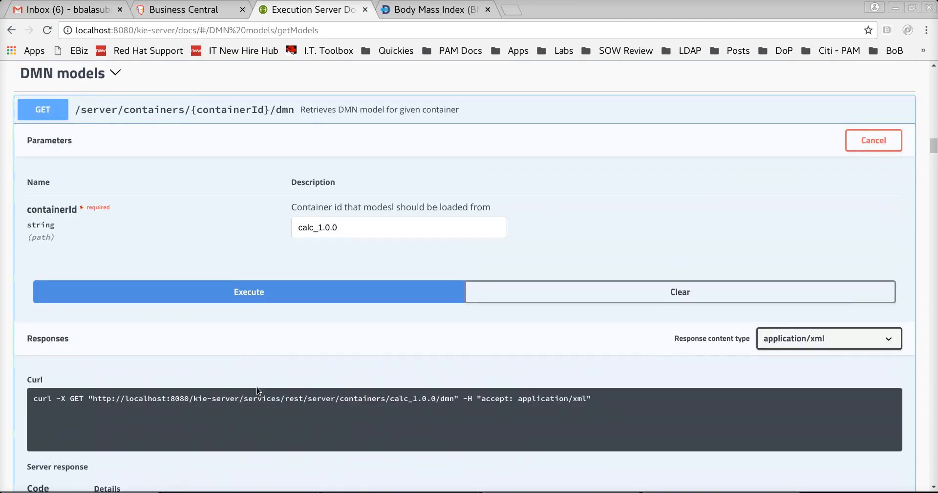